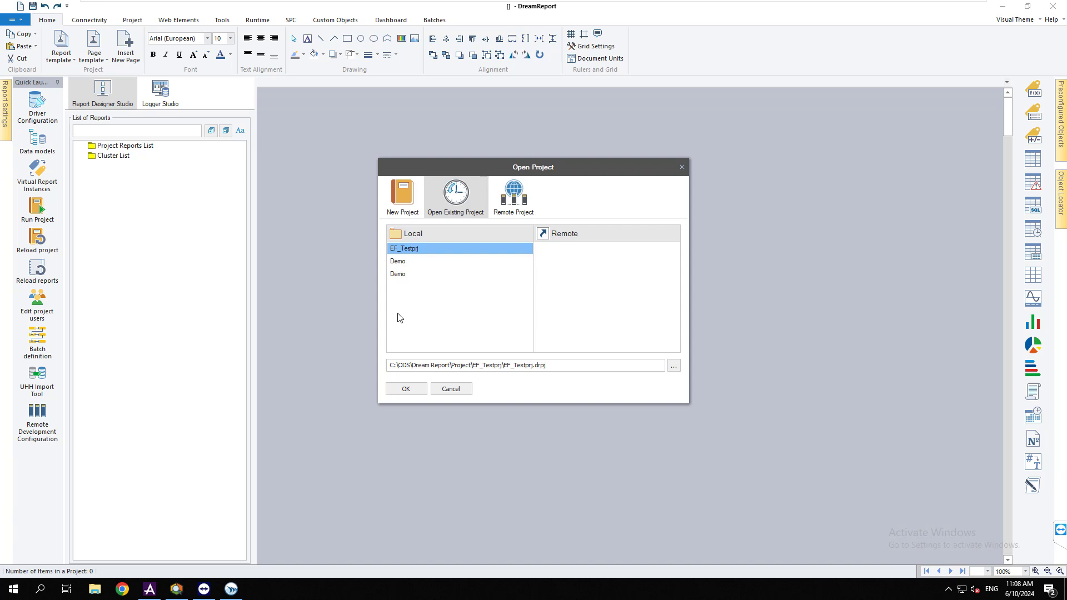
Create the EF_Reports project and pick AVEVA's PI Asset Framework Event Frame historical batches source
{"action": "left_click", "coordinate": [402, 198]}
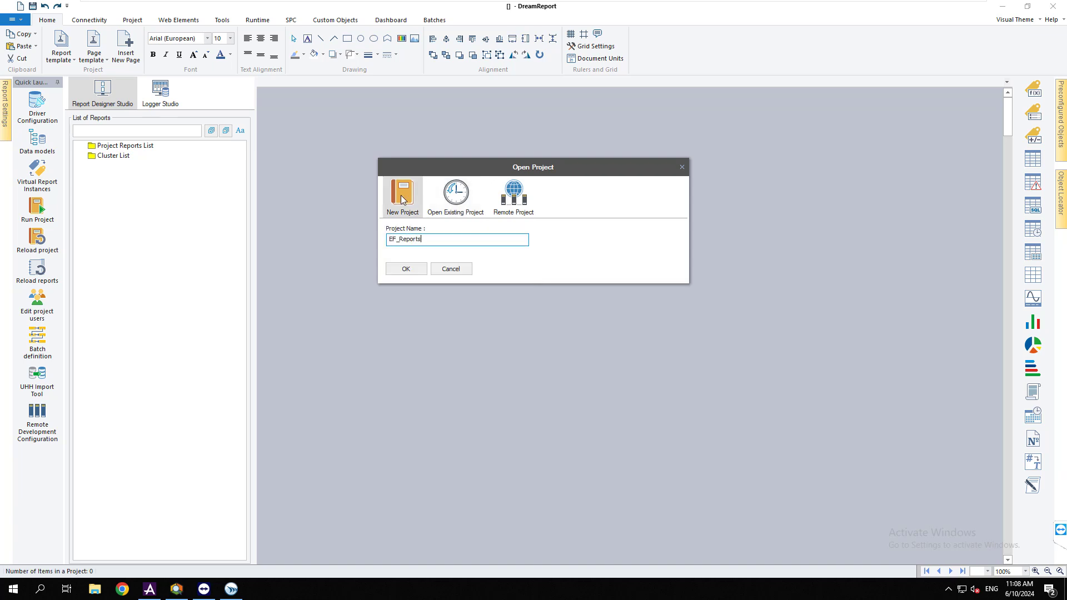
{"action": "left_click", "coordinate": [405, 268]}
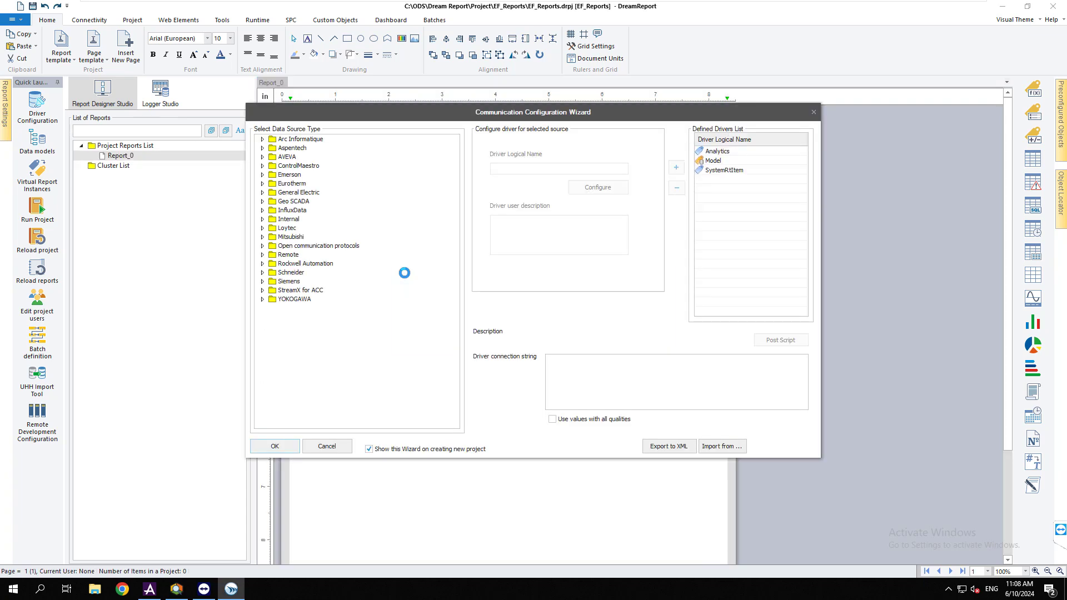
{"action": "left_click", "coordinate": [263, 157]}
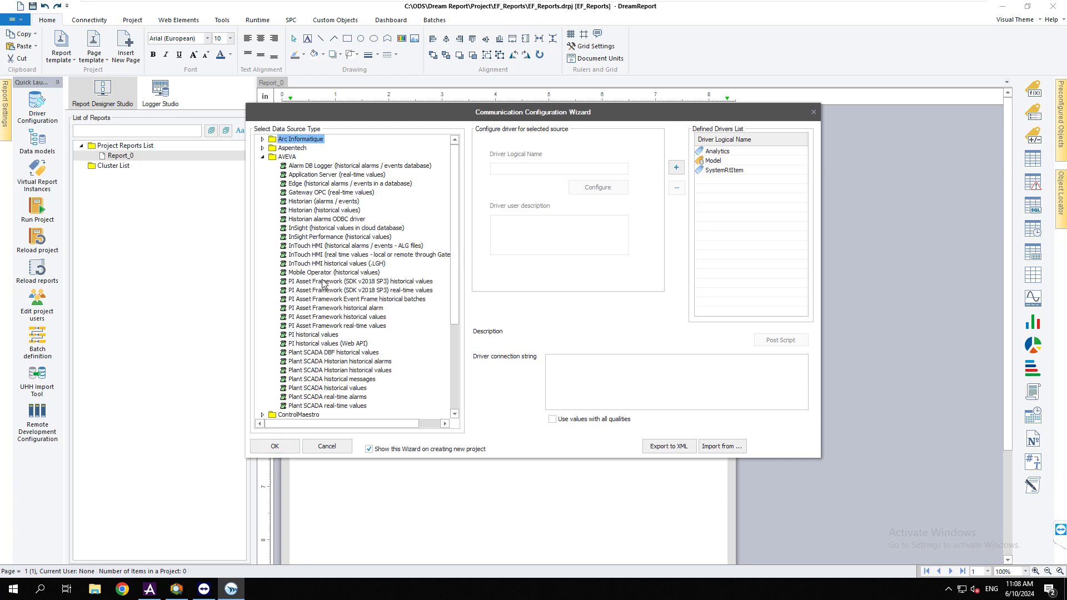
{"action": "left_click", "coordinate": [341, 300]}
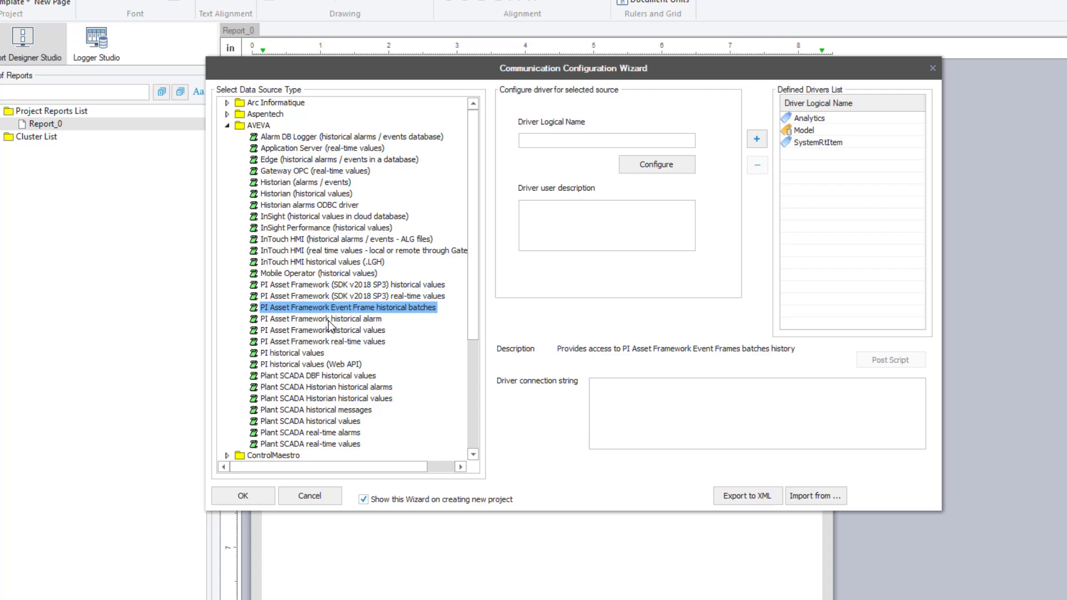
{"action": "left_click", "coordinate": [340, 309]}
{"action": "left_click", "coordinate": [345, 301]}
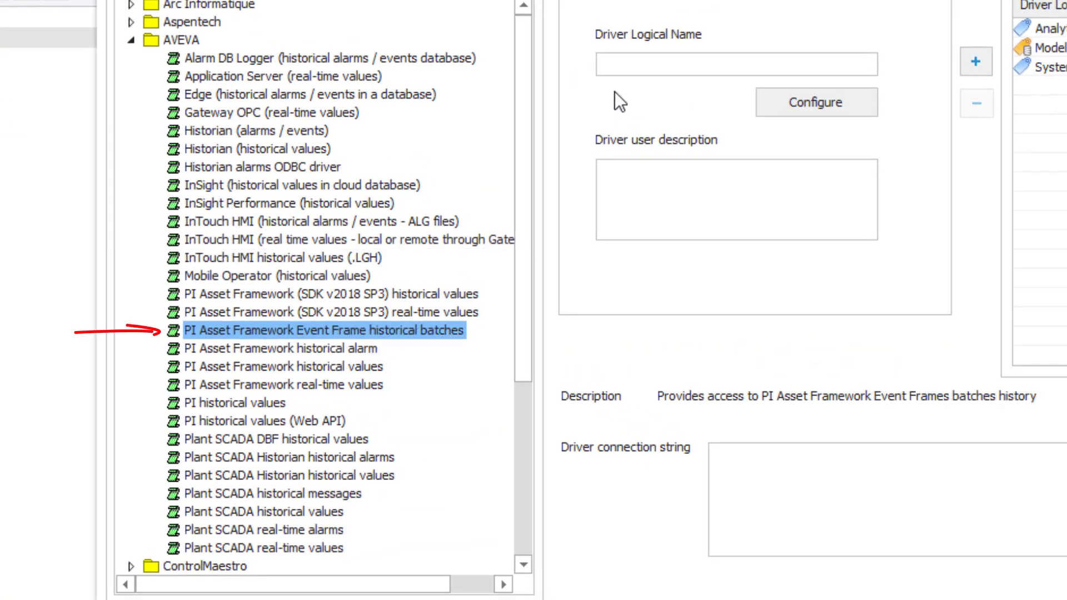
Name the driver EF_Batches and set its Event Frame asset server to localhost
{"action": "left_click", "coordinate": [650, 67]}
{"action": "type", "text": "EF_Batches"}
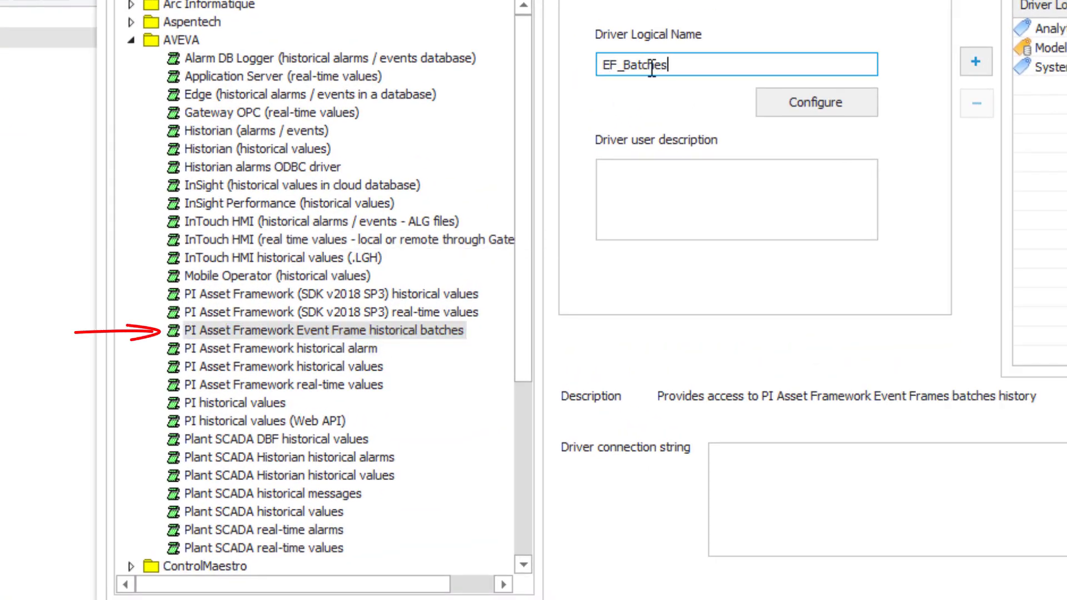
{"action": "left_click", "coordinate": [814, 102]}
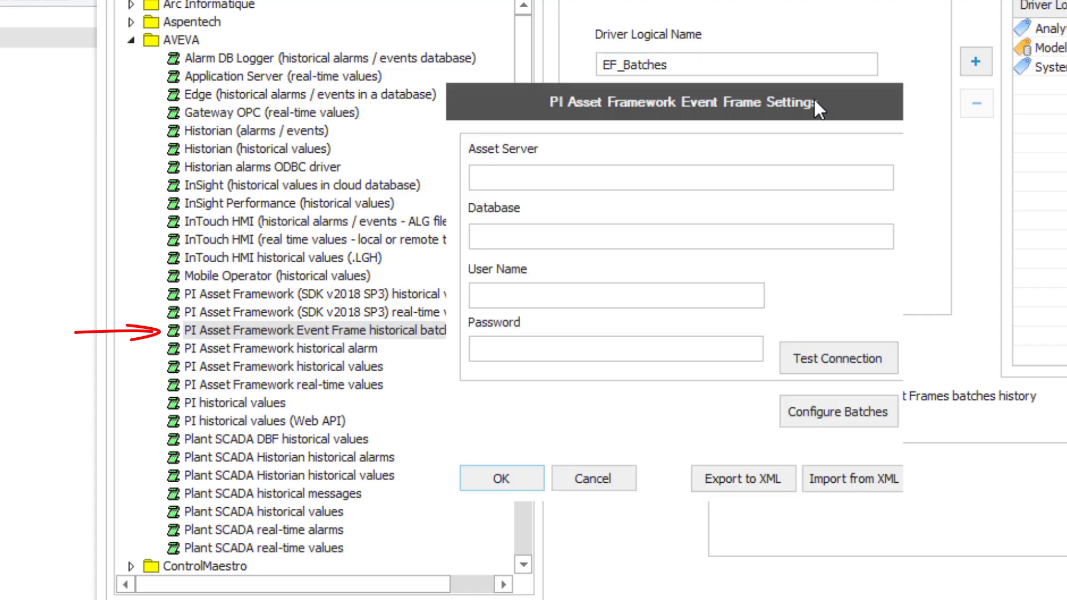
{"action": "left_click", "coordinate": [664, 179]}
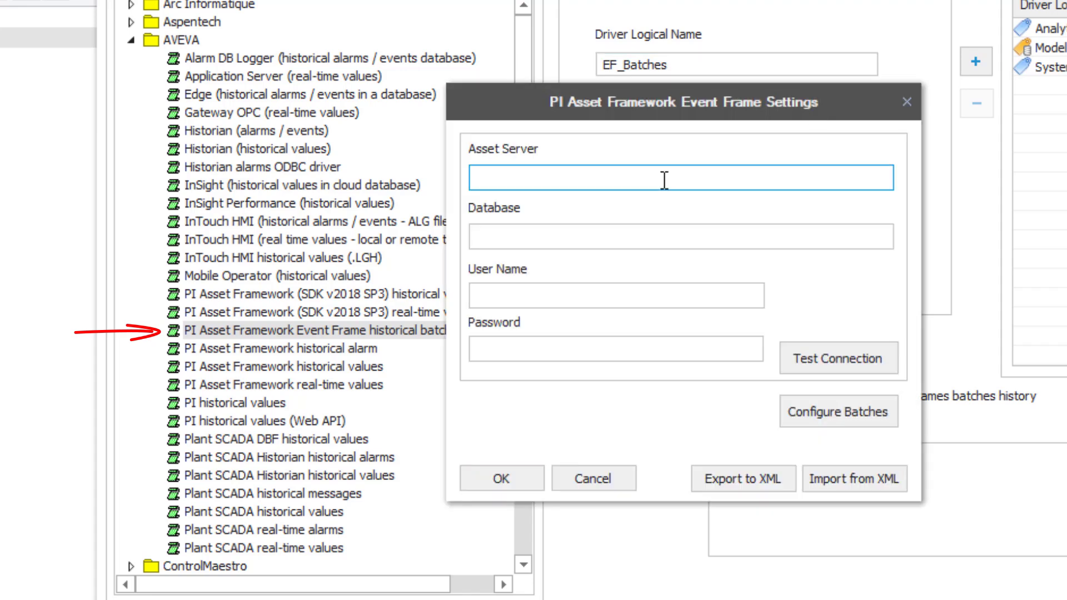
{"action": "type", "text": "localhost"}
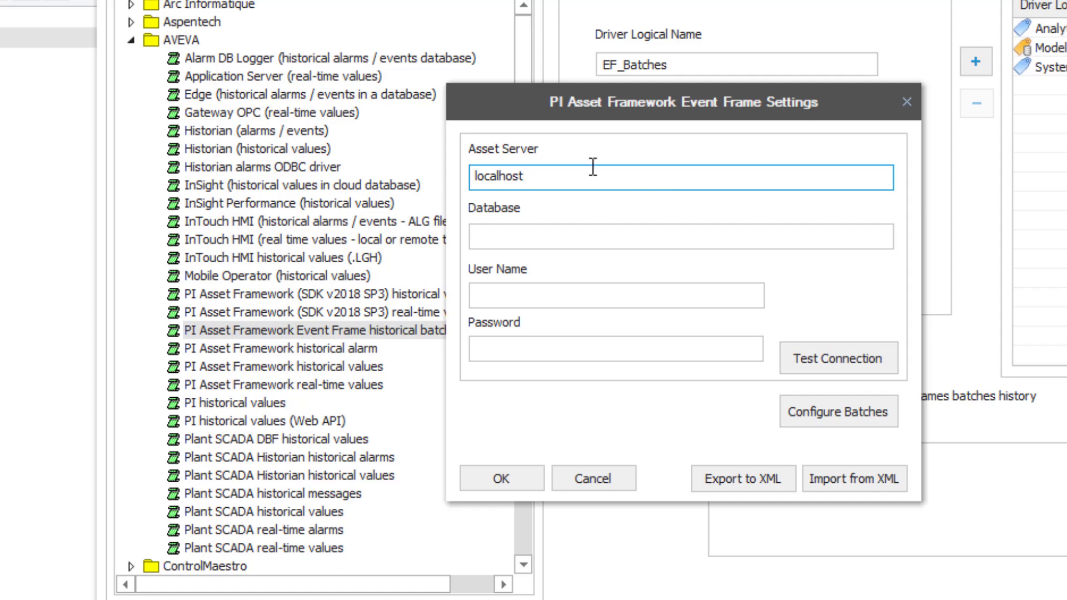
{"action": "left_click", "coordinate": [627, 233]}
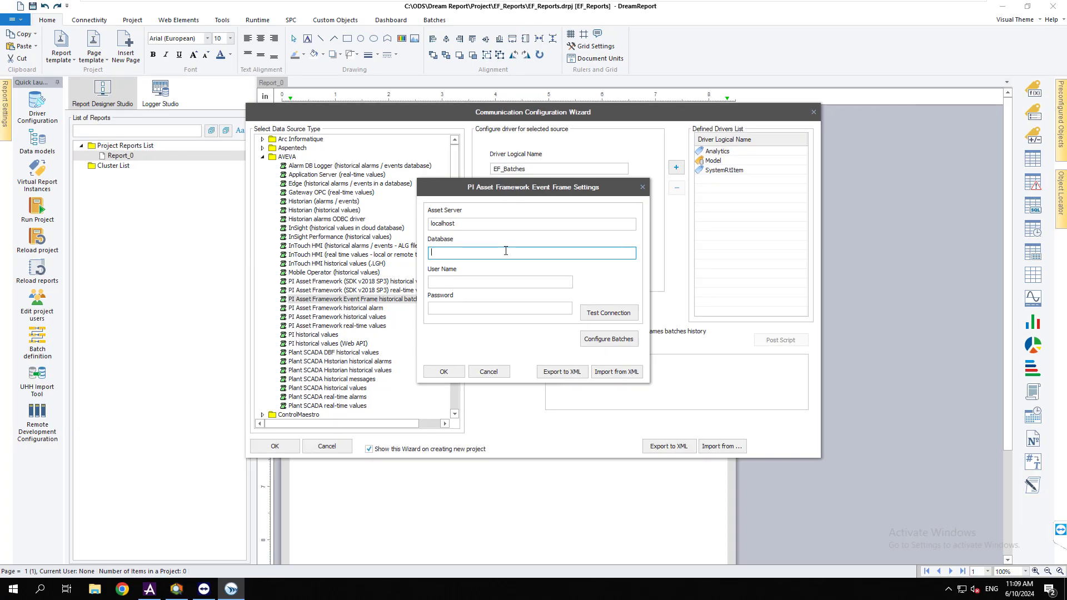
{"action": "key", "text": "alt+Tab"}
{"action": "key", "text": "alt+Tab"}
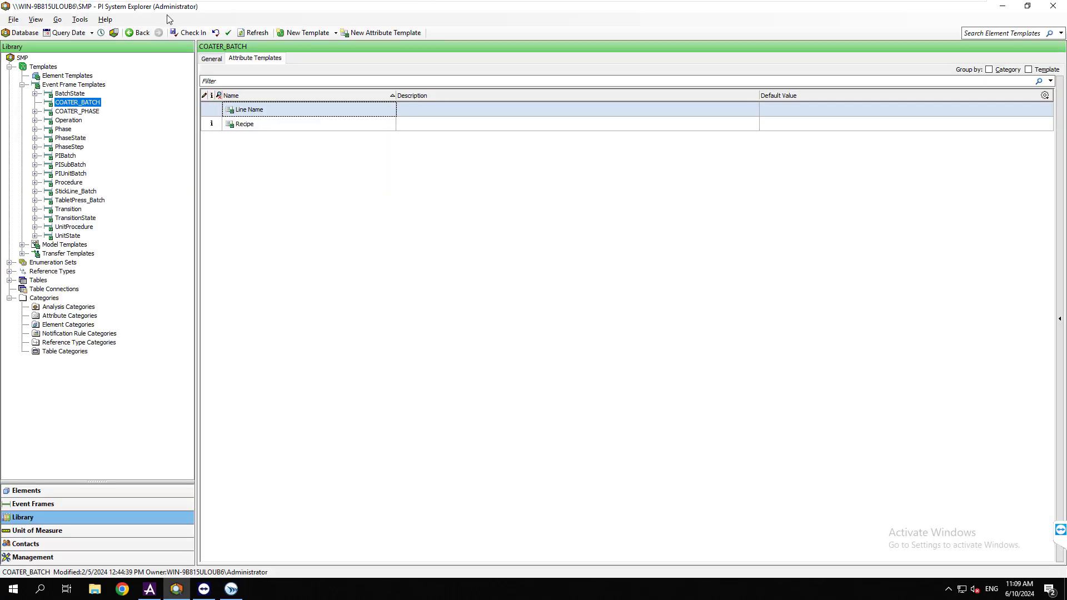
Look up the SMP database in PI System Explorer and enter SMP as the database
{"action": "left_click", "coordinate": [24, 32]}
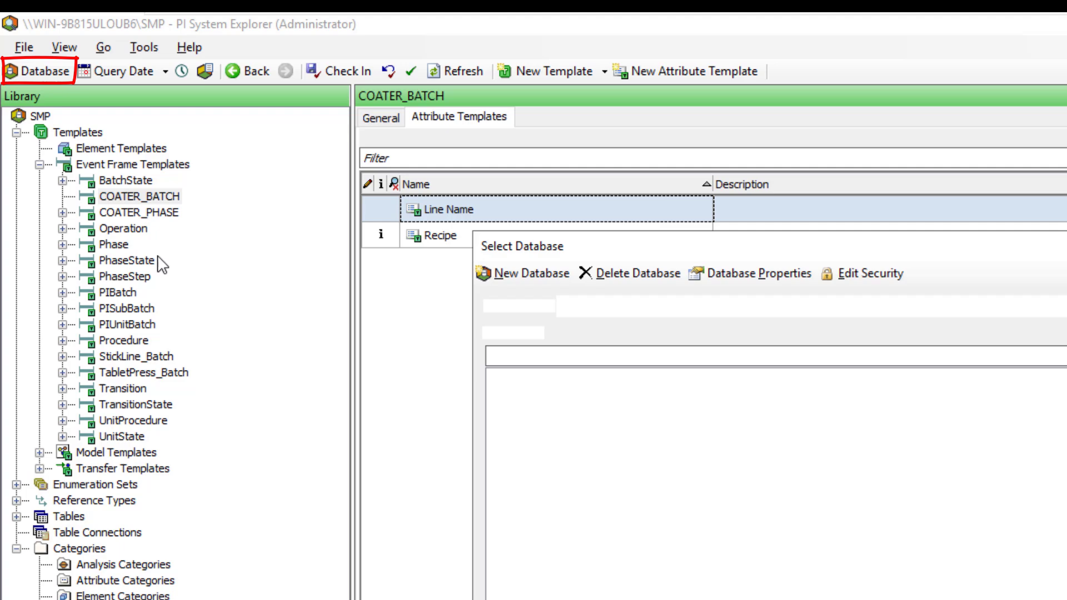
{"action": "left_click", "coordinate": [525, 538]}
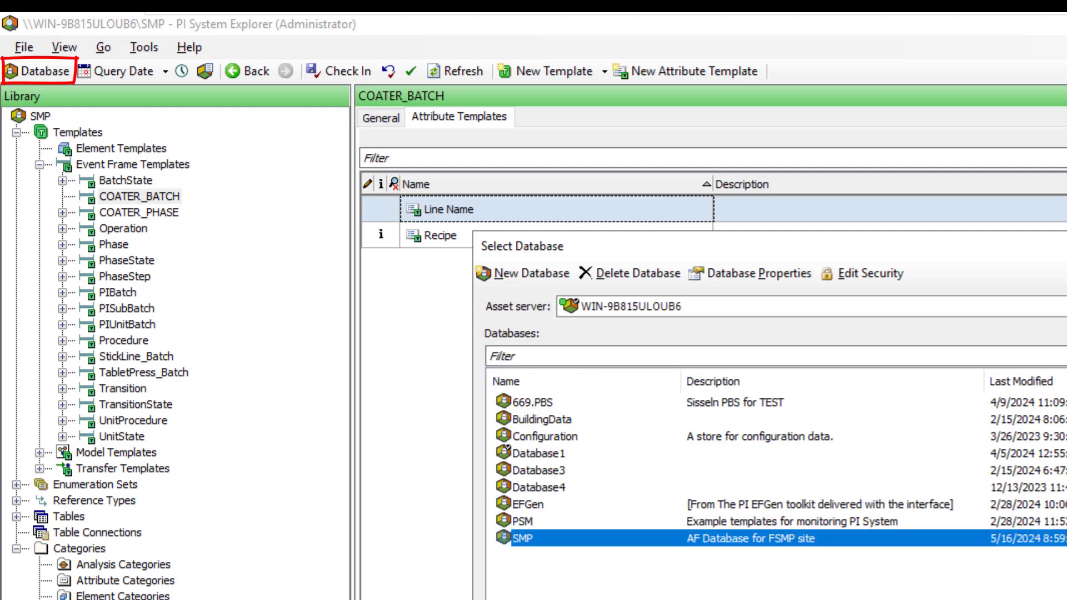
{"action": "key", "text": "Return"}
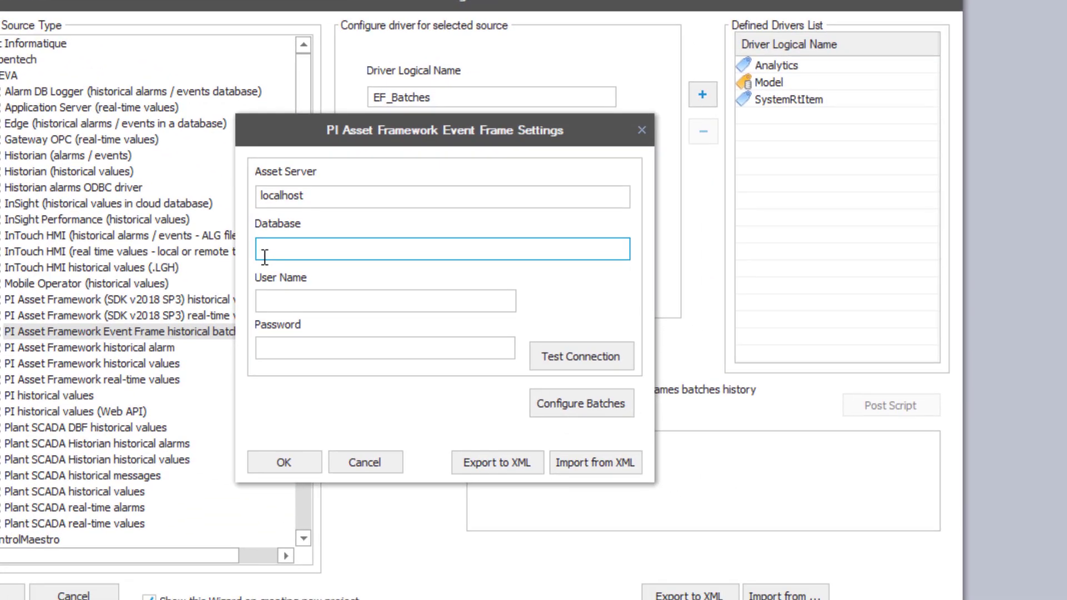
{"action": "type", "text": "SMP"}
{"action": "key", "text": "Tab"}
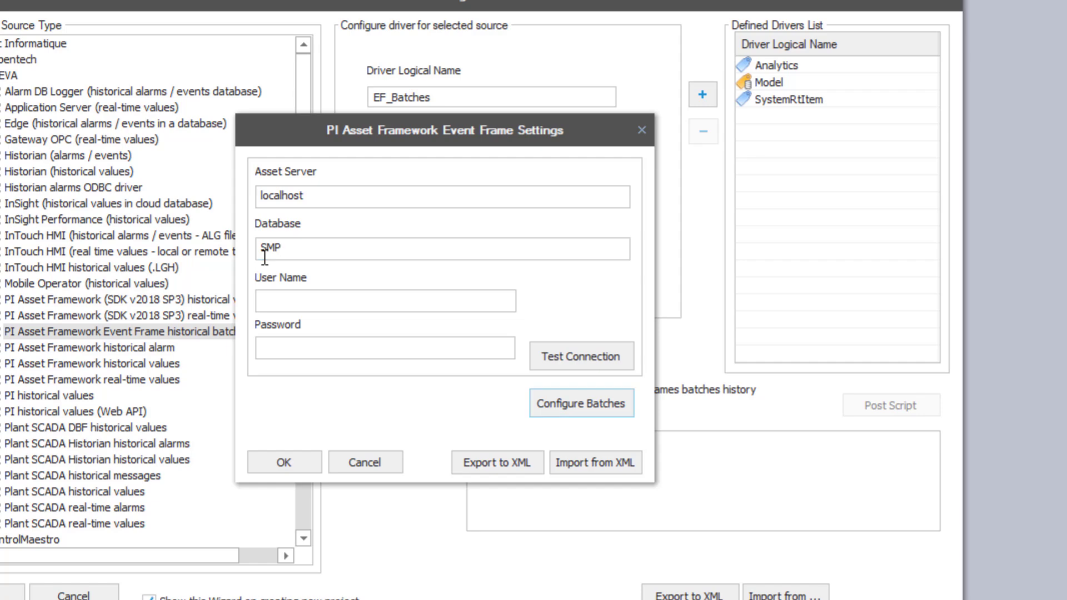
Enter the user name and password, confirm the connection test succeeds, and open batch configuration
{"action": "left_click", "coordinate": [329, 300]}
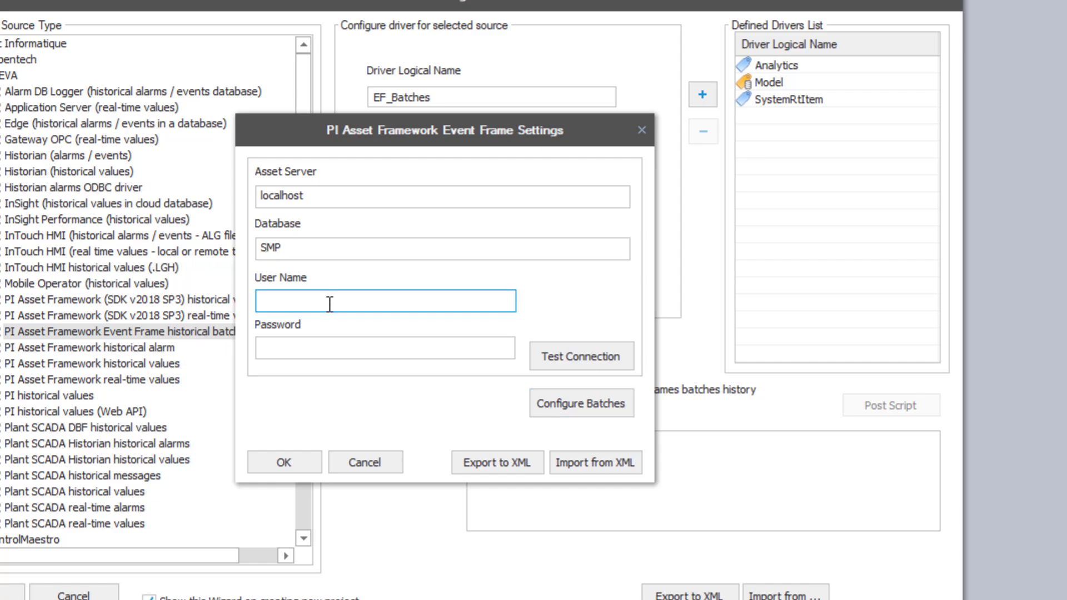
{"action": "type", "text": "root"}
{"action": "key", "text": "Tab"}
{"action": "type", "text": "r"}
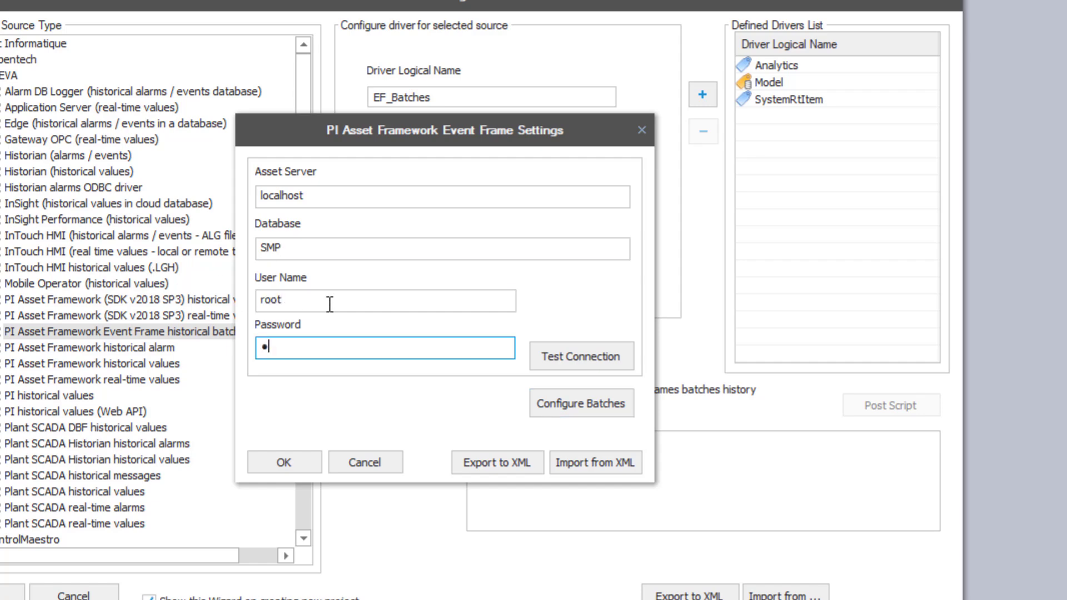
{"action": "type", "text": "oot"}
{"action": "left_click", "coordinate": [595, 358]}
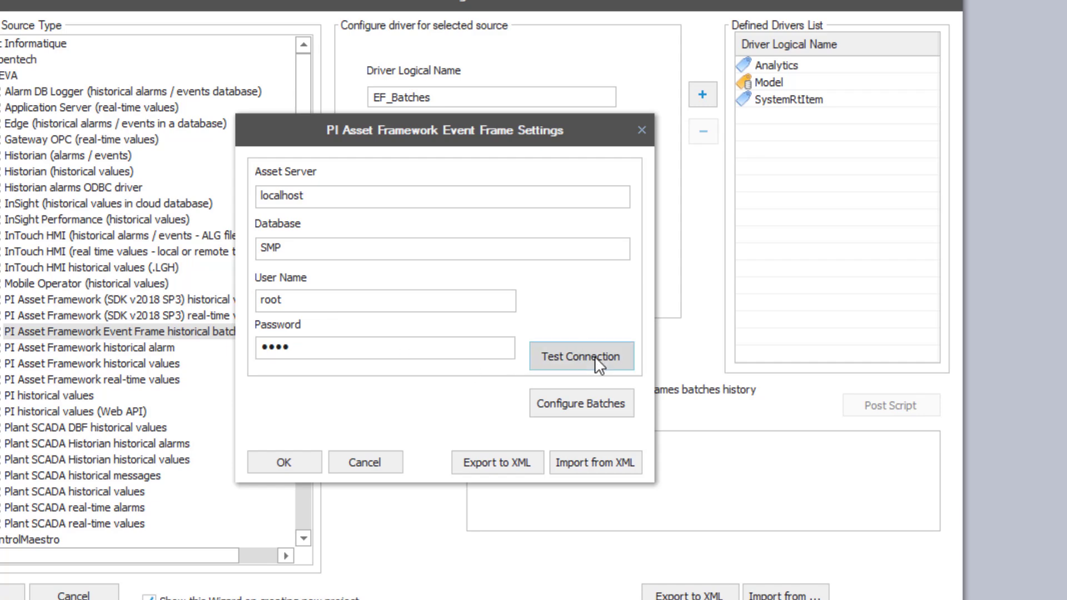
{"action": "left_click", "coordinate": [476, 352]}
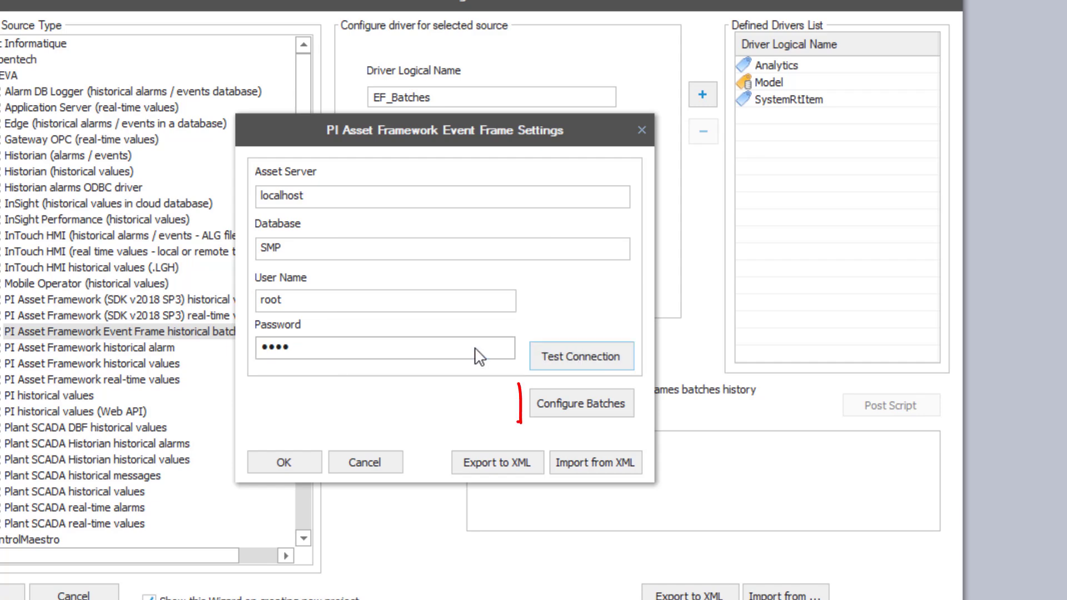
{"action": "left_click", "coordinate": [554, 412]}
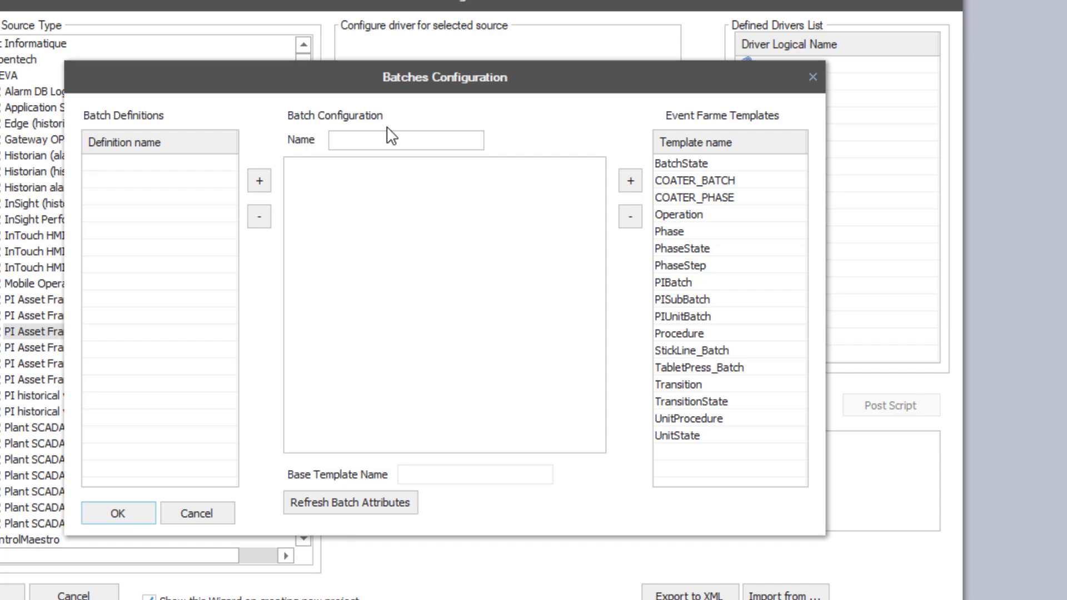
Name the batch configuration Coater_Batch while reviewing the COATER_PHASE and COATER_BATCH event frame templates
{"action": "left_click", "coordinate": [392, 139]}
{"action": "left_click", "coordinate": [392, 138]}
{"action": "type", "text": "Coat"}
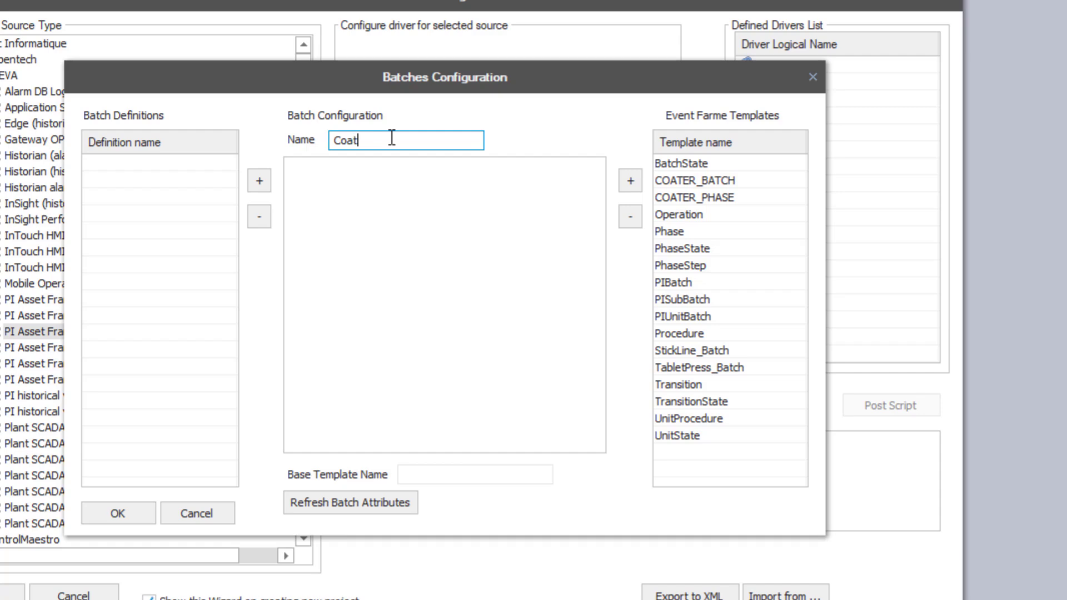
{"action": "type", "text": "er_Batch"}
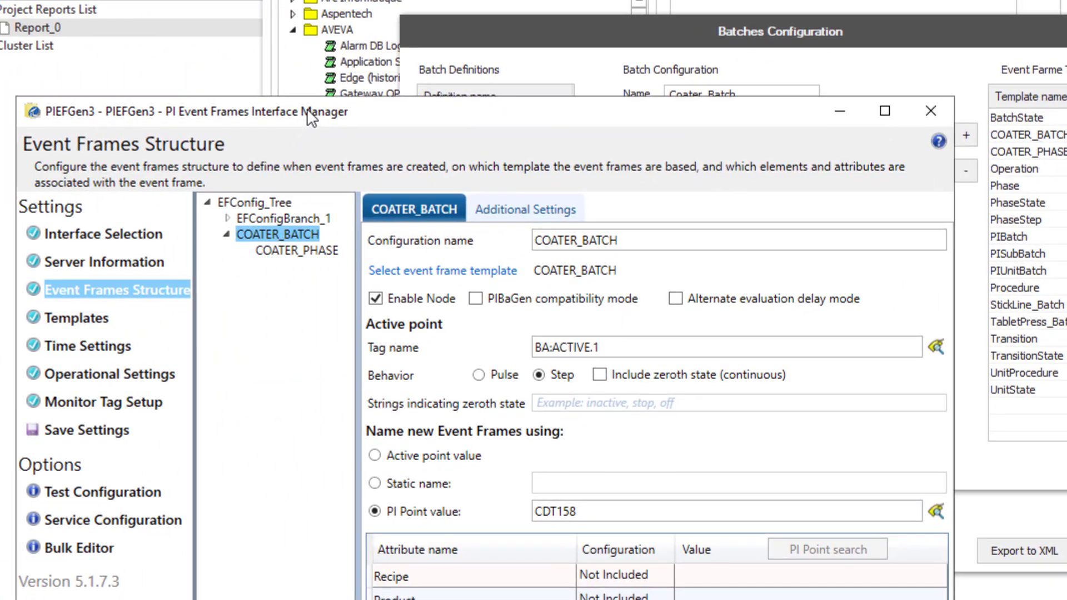
{"action": "left_click_drag", "start_coordinate": [311, 117], "coordinate": [318, 17]}
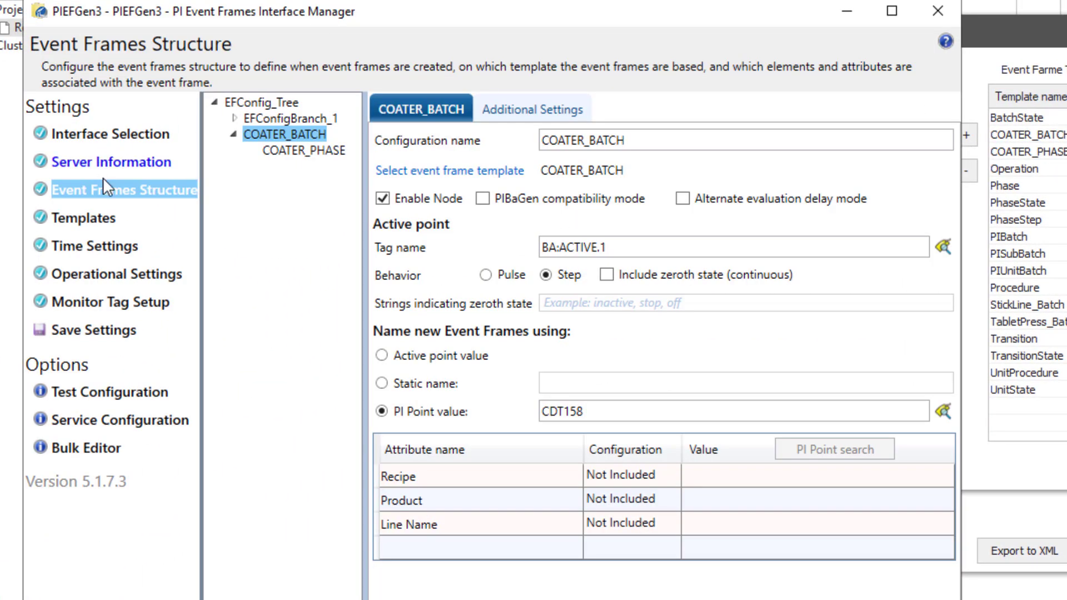
{"action": "left_click", "coordinate": [295, 150]}
{"action": "left_click", "coordinate": [285, 135]}
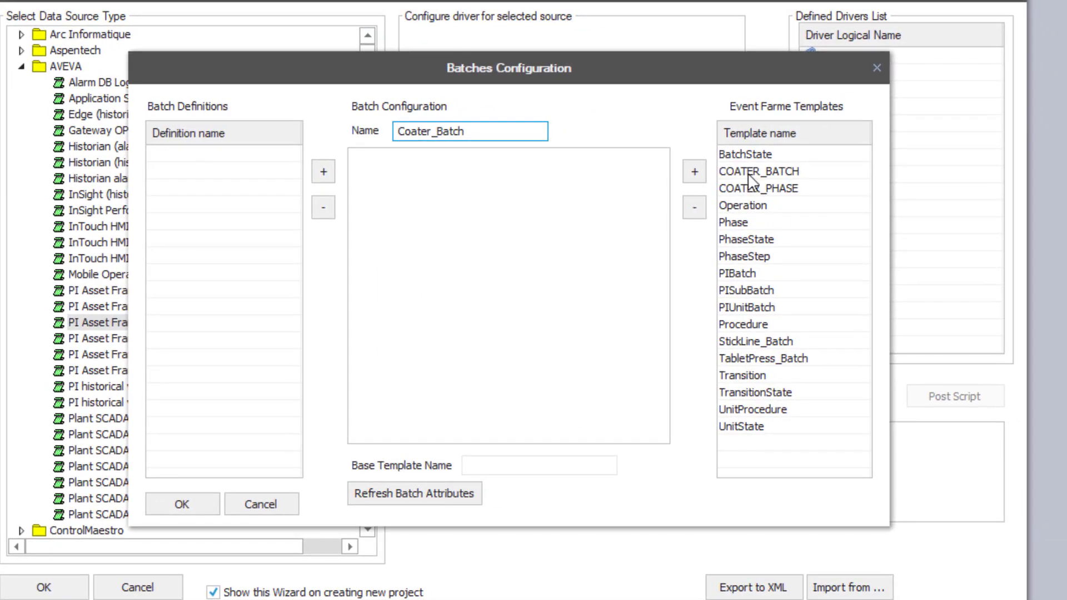
Add the COATER_BATCH template and nest COATER_PHASE beneath it
{"action": "left_click", "coordinate": [830, 153]}
{"action": "left_click", "coordinate": [725, 172]}
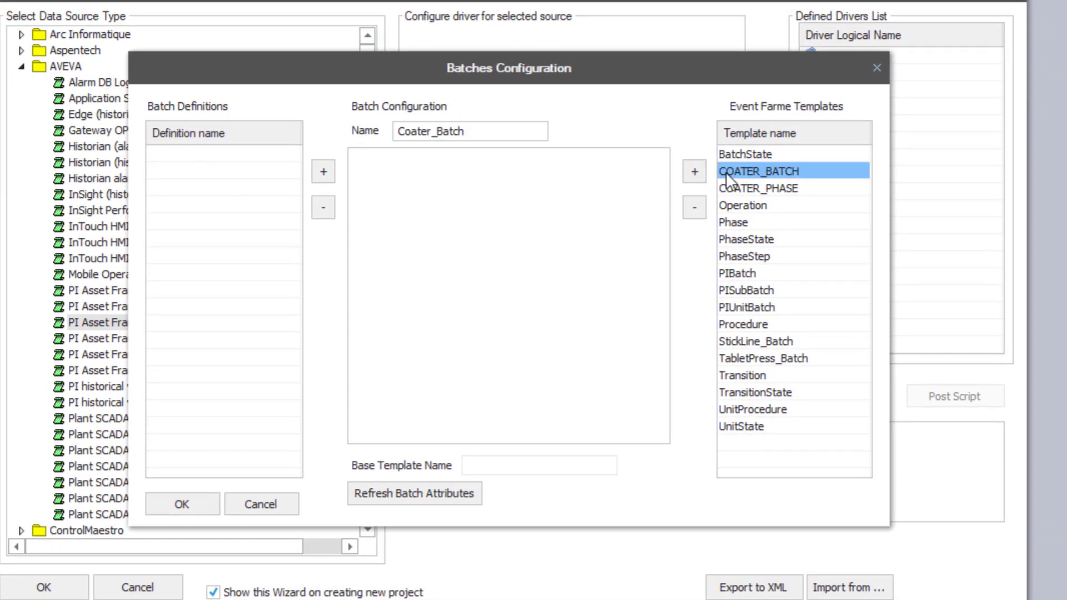
{"action": "left_click", "coordinate": [694, 172]}
{"action": "left_click", "coordinate": [411, 161]}
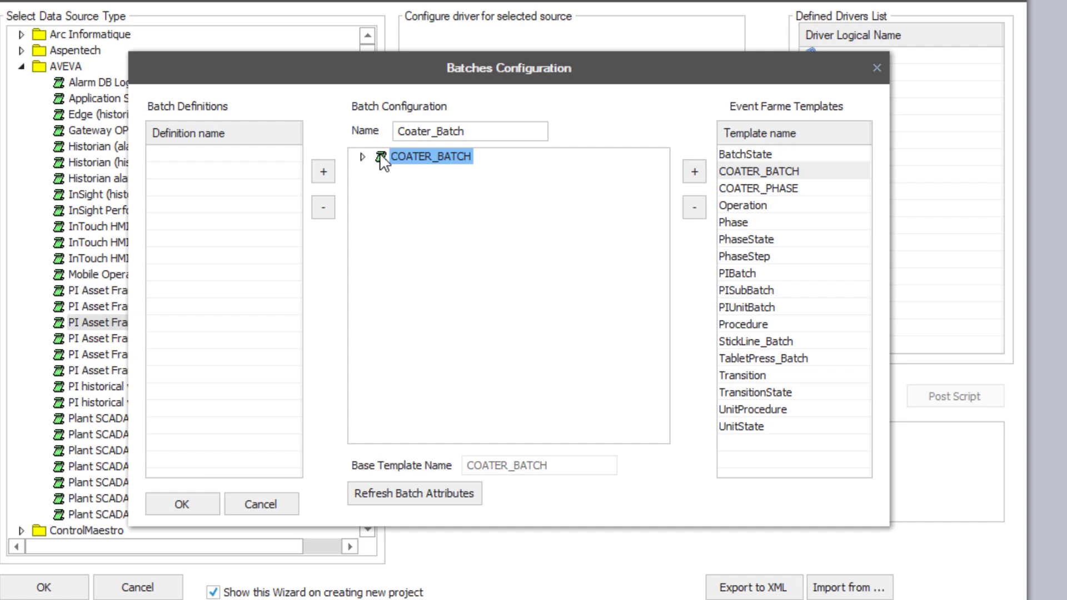
{"action": "left_click", "coordinate": [741, 188]}
{"action": "left_click", "coordinate": [693, 174]}
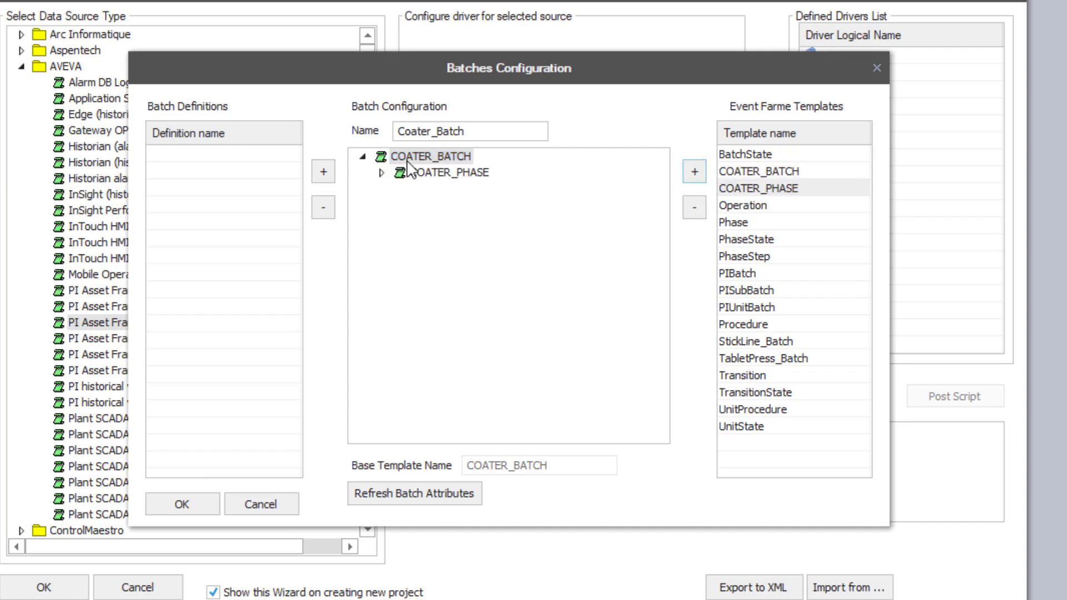
{"action": "left_click", "coordinate": [419, 179]}
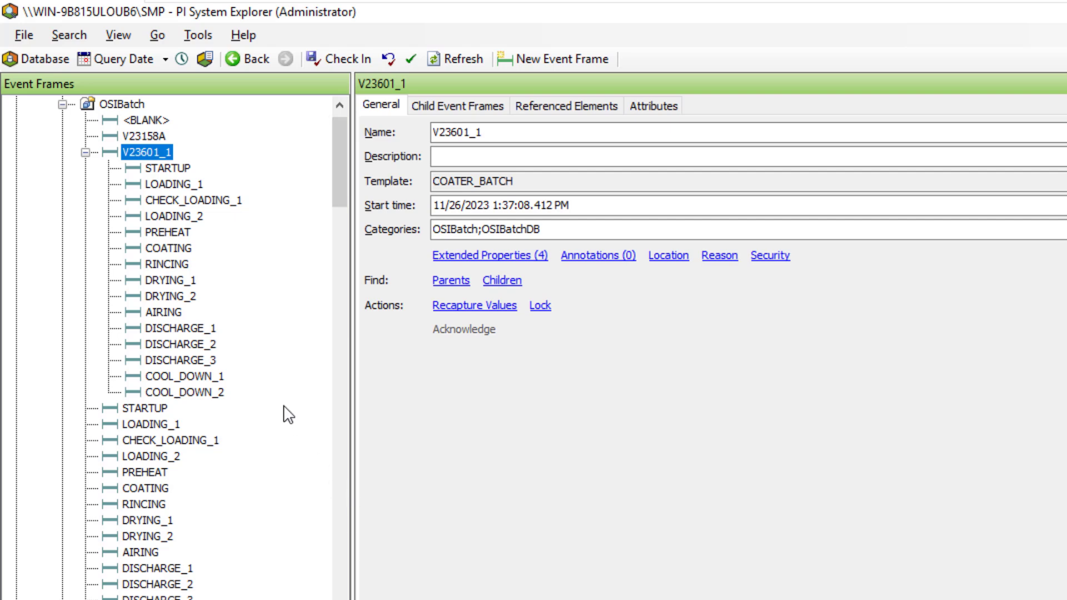
{"action": "left_click", "coordinate": [156, 168]}
{"action": "left_click", "coordinate": [143, 151]}
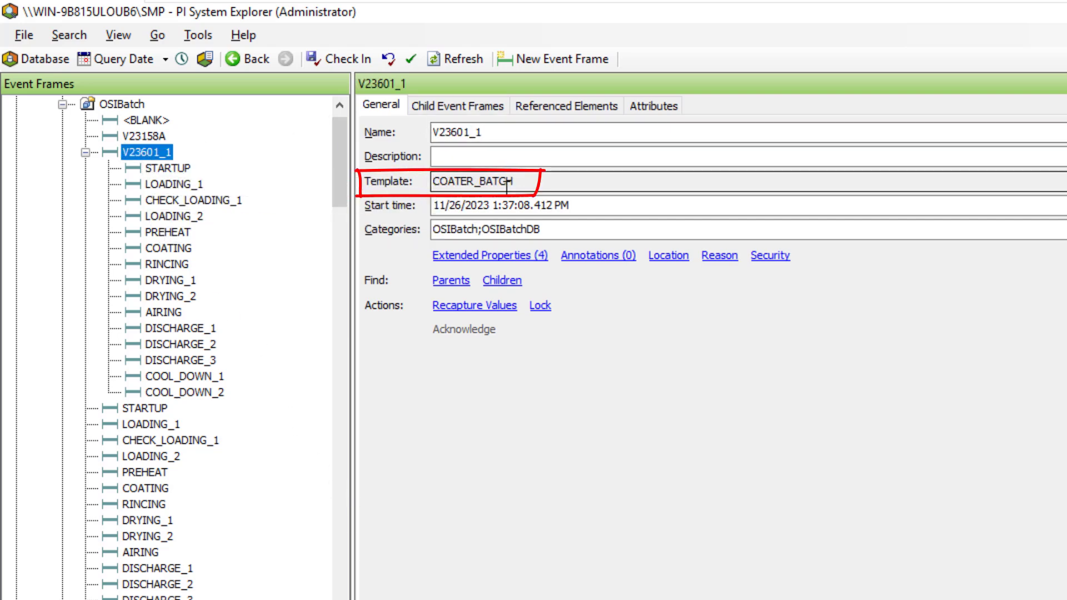
{"action": "left_click", "coordinate": [162, 170]}
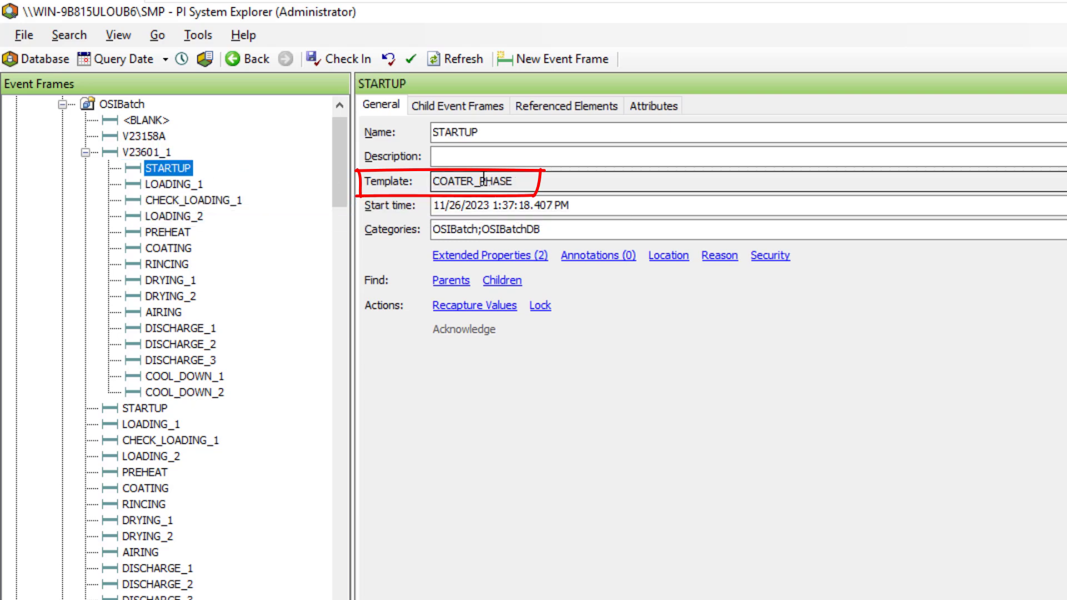
{"action": "left_click", "coordinate": [179, 185]}
{"action": "left_click", "coordinate": [185, 201]}
{"action": "left_click", "coordinate": [166, 216]}
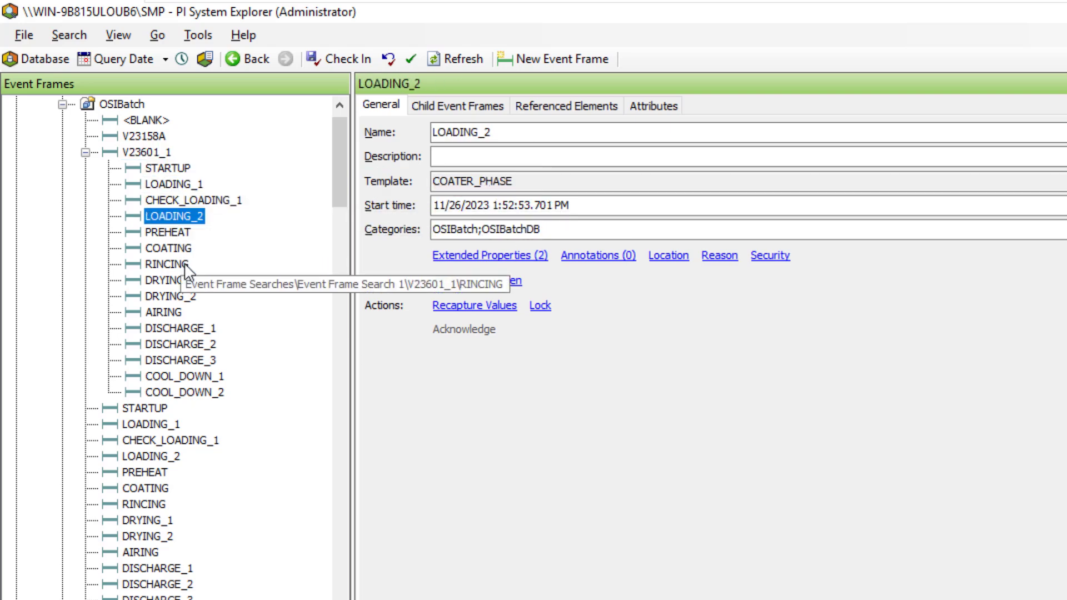
{"action": "left_click", "coordinate": [167, 264]}
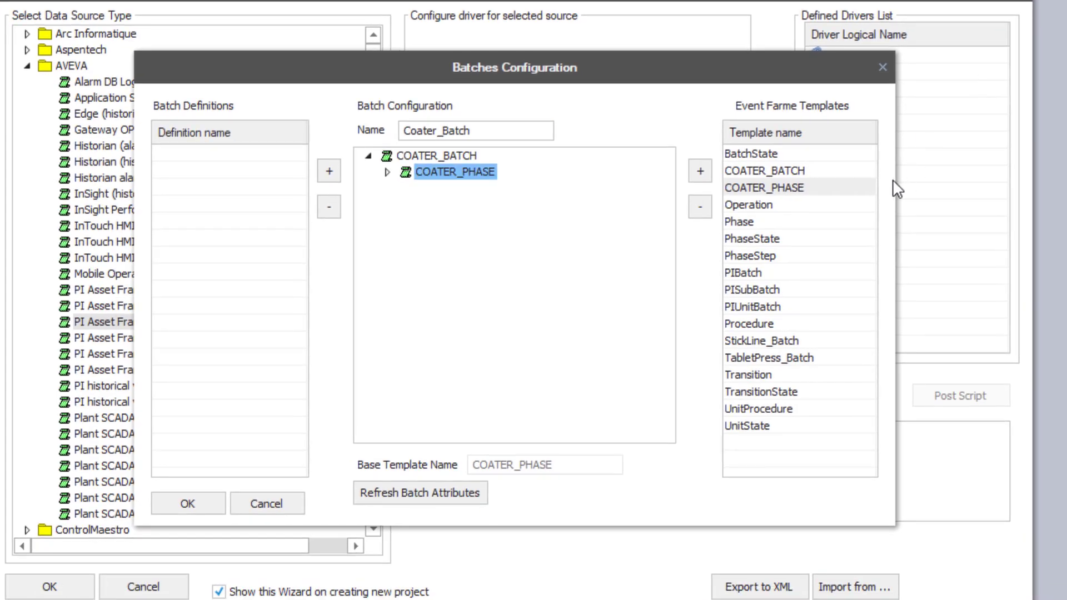
Save Coater_Batch, add EF_Batches to the defined drivers, and choose PI Asset Framework historical values
{"action": "left_click", "coordinate": [335, 170]}
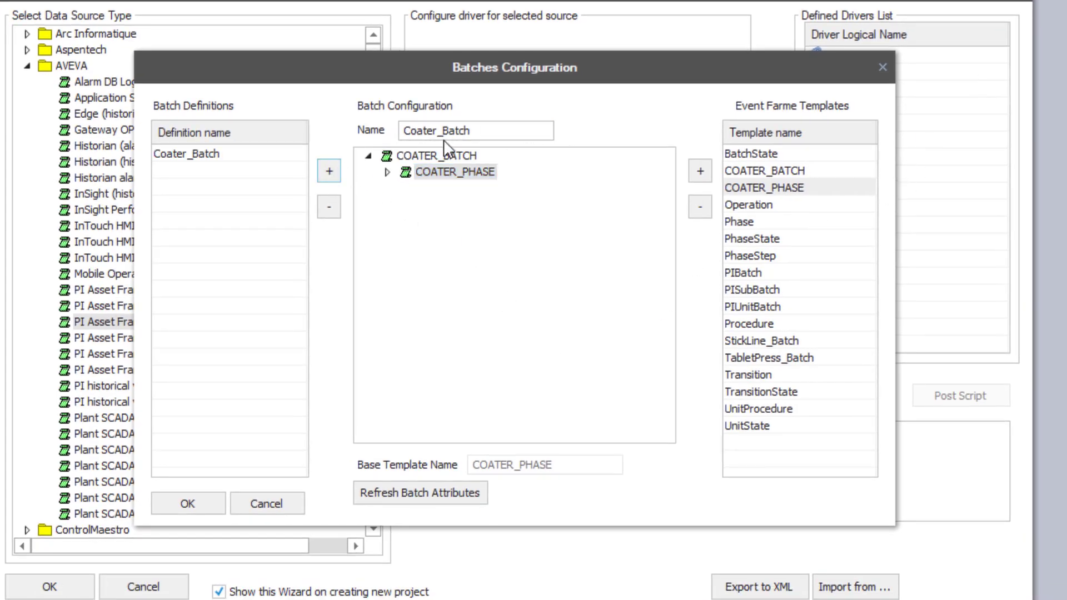
{"action": "left_click", "coordinate": [184, 500]}
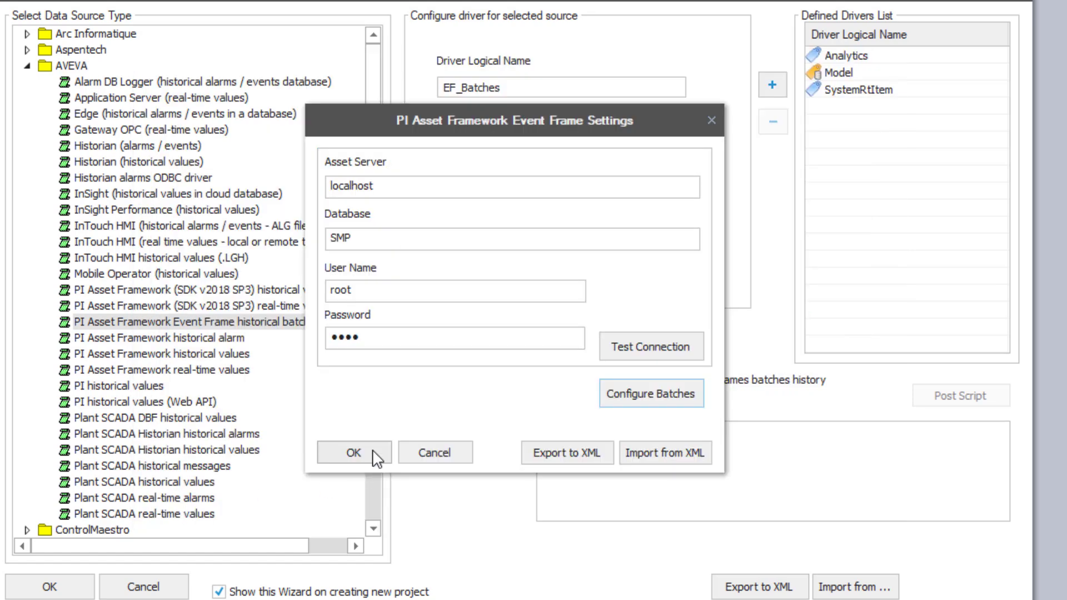
{"action": "left_click", "coordinate": [372, 516]}
{"action": "left_click", "coordinate": [772, 85]}
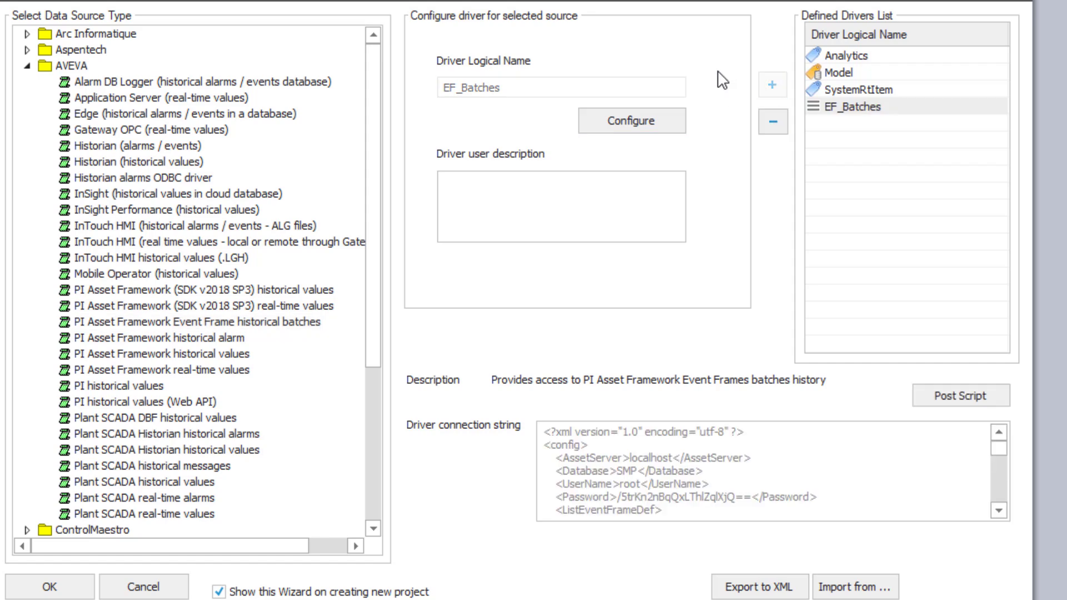
{"action": "left_click", "coordinate": [243, 293]}
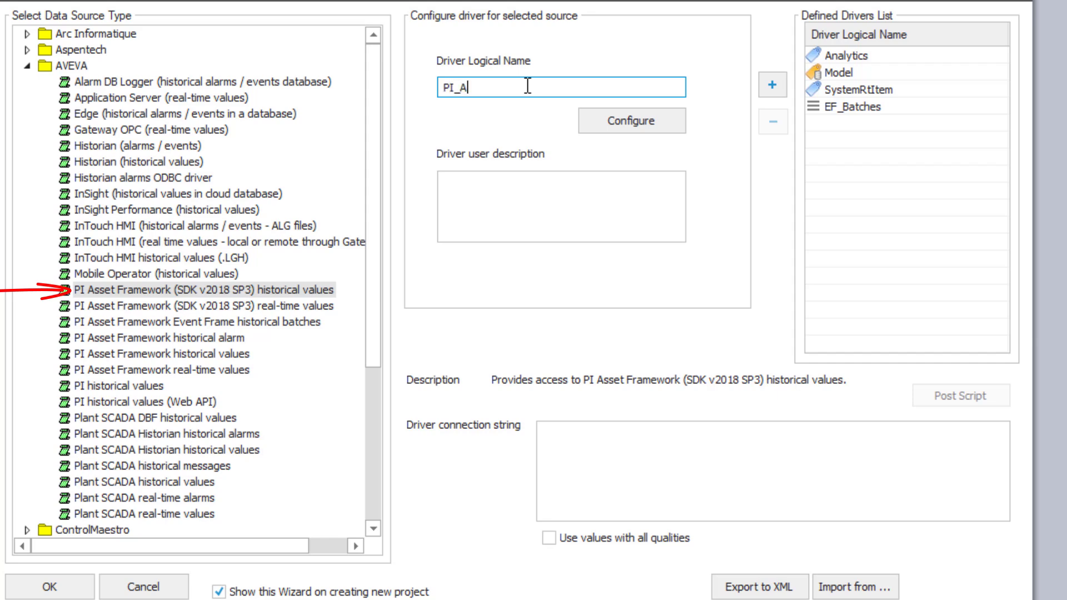
Name the driver PI_AF_RawData and enter server localhost, database SMP, and login credentials
{"action": "left_click", "coordinate": [528, 86]}
{"action": "type", "text": "PI_AF_RawData"}
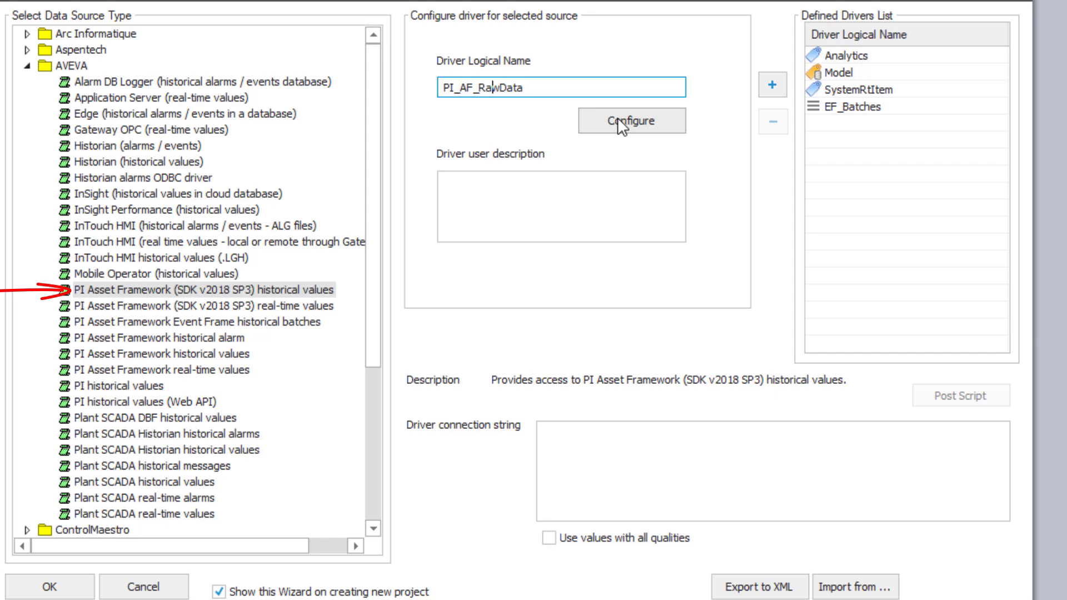
{"action": "left_click", "coordinate": [618, 117]}
{"action": "type", "text": "loc"}
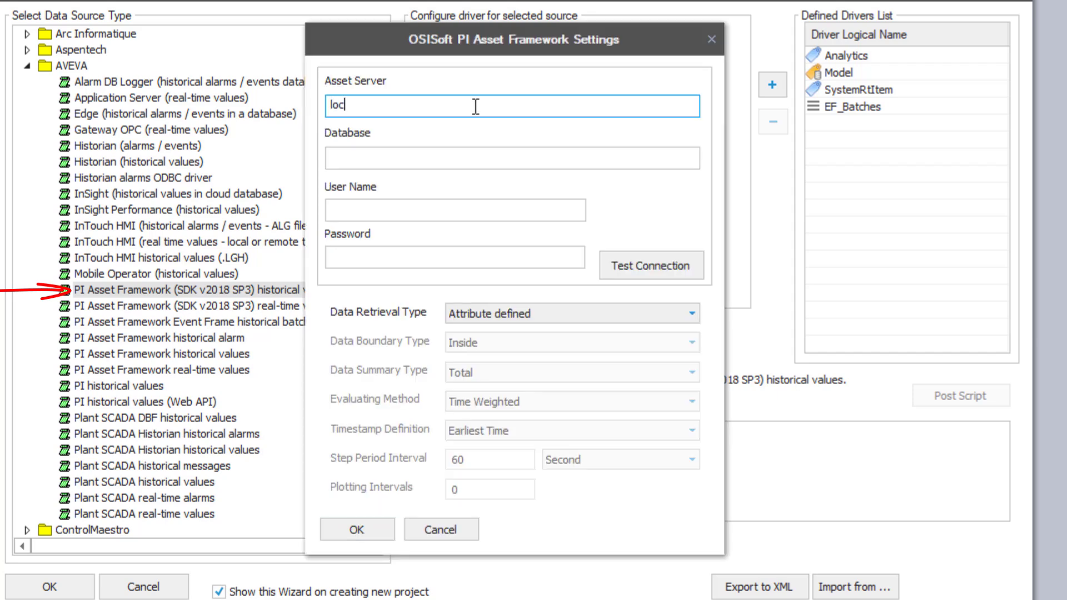
{"action": "type", "text": "alhost"}
{"action": "left_click", "coordinate": [416, 162]}
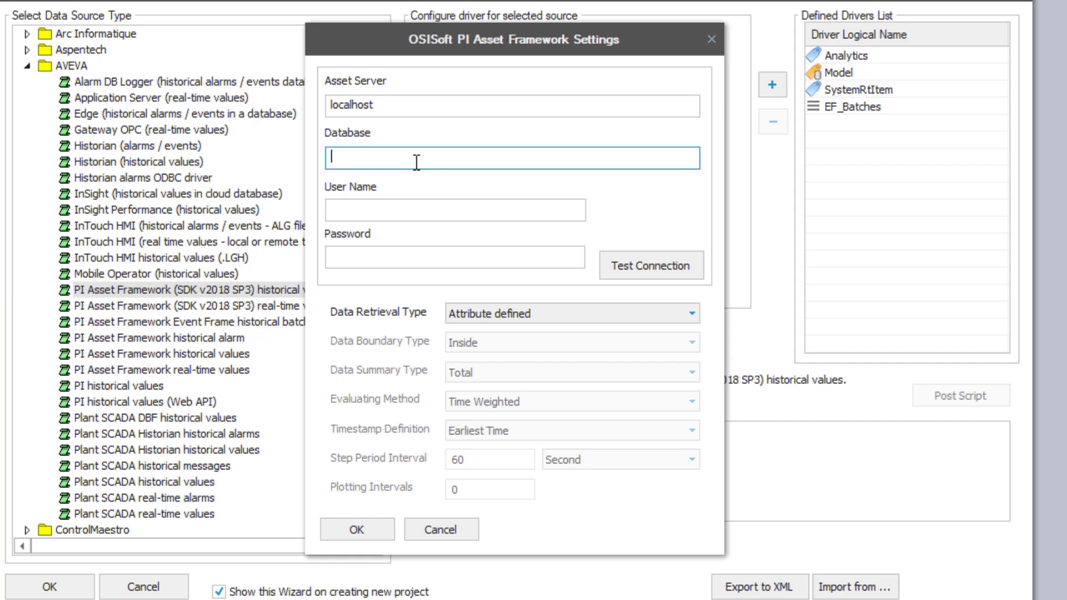
{"action": "type", "text": "SMP"}
{"action": "left_click", "coordinate": [387, 209]}
{"action": "type", "text": "root"}
{"action": "left_click", "coordinate": [385, 251]}
{"action": "type", "text": "••"}
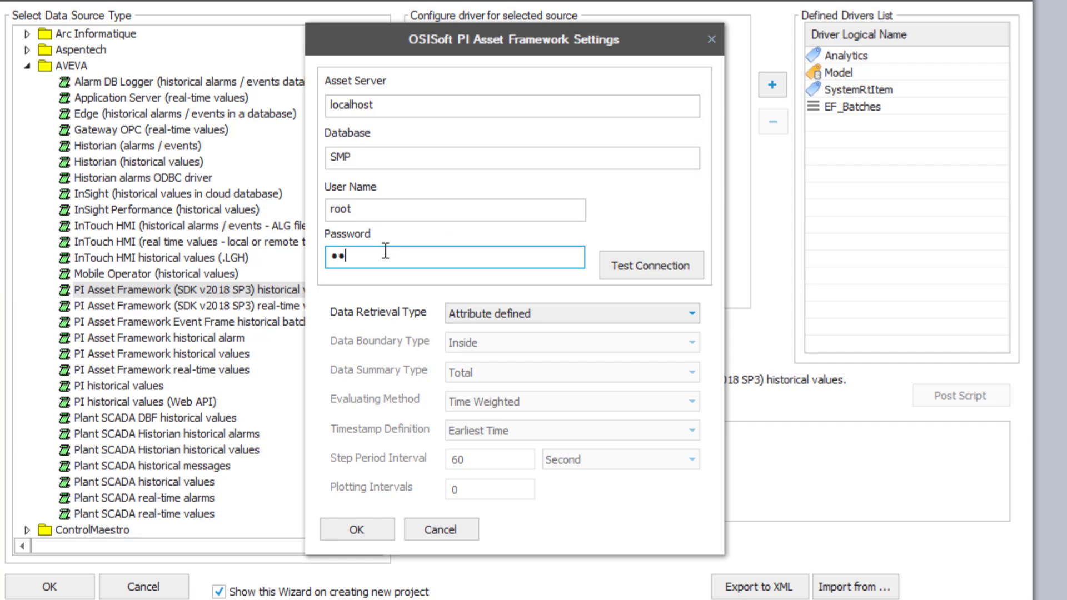
Test the connection, keep Attribute defined retrieval, add PI_AF_RawData to drivers, and close the wizard
{"action": "left_click", "coordinate": [664, 265]}
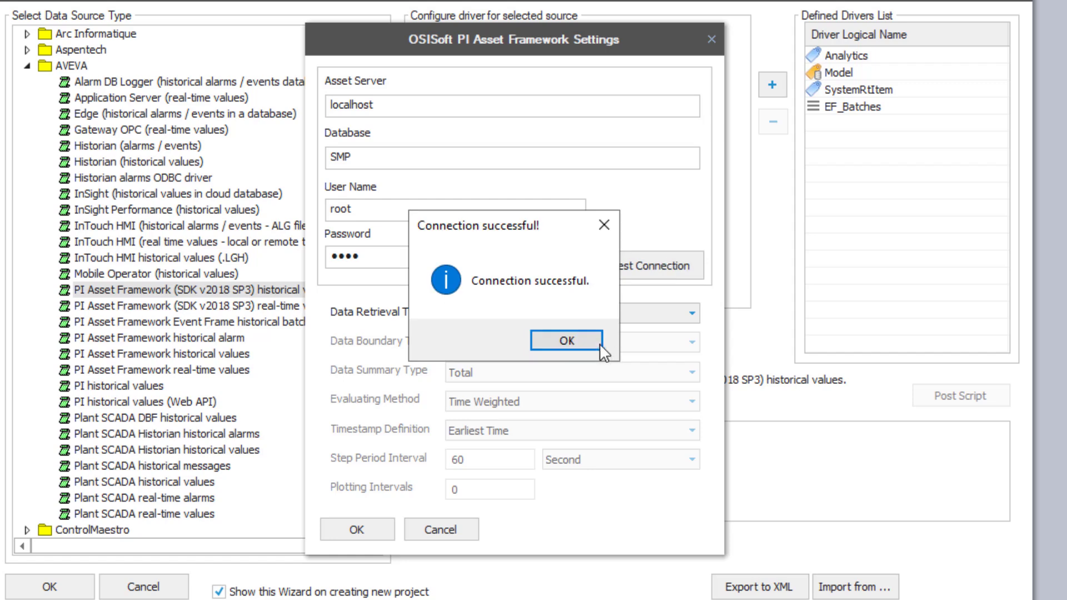
{"action": "left_click", "coordinate": [597, 343]}
{"action": "left_click", "coordinate": [599, 315]}
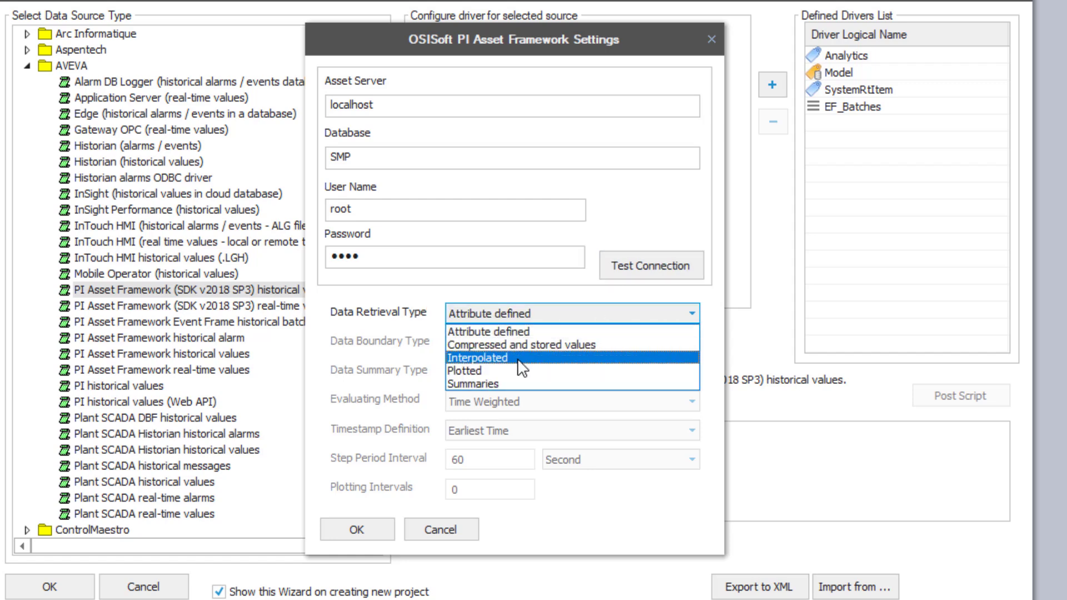
{"action": "left_click", "coordinate": [526, 334]}
{"action": "left_click", "coordinate": [354, 531]}
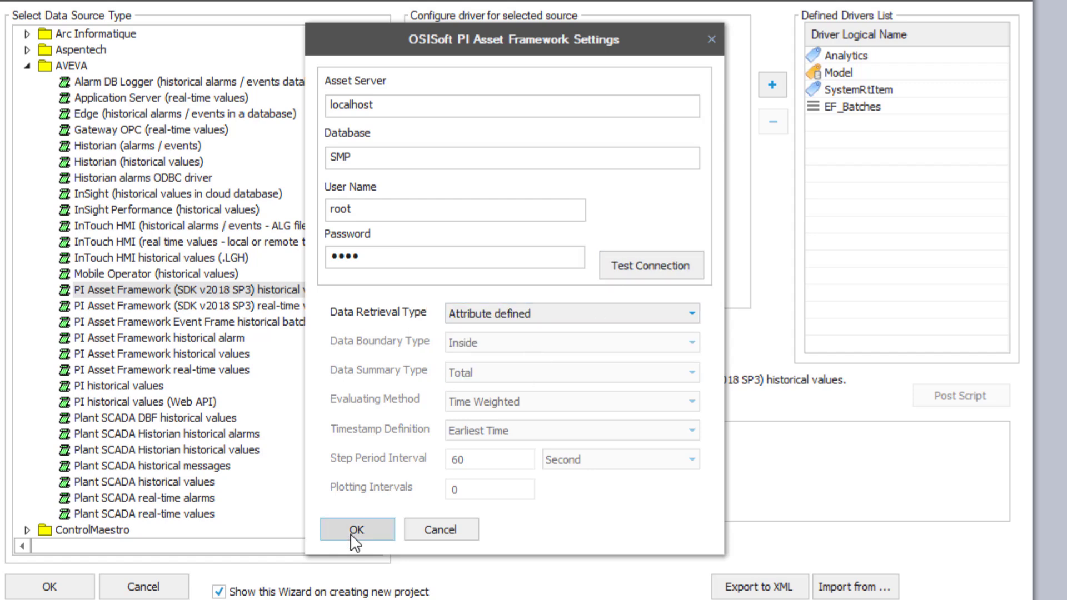
{"action": "left_click", "coordinate": [772, 85]}
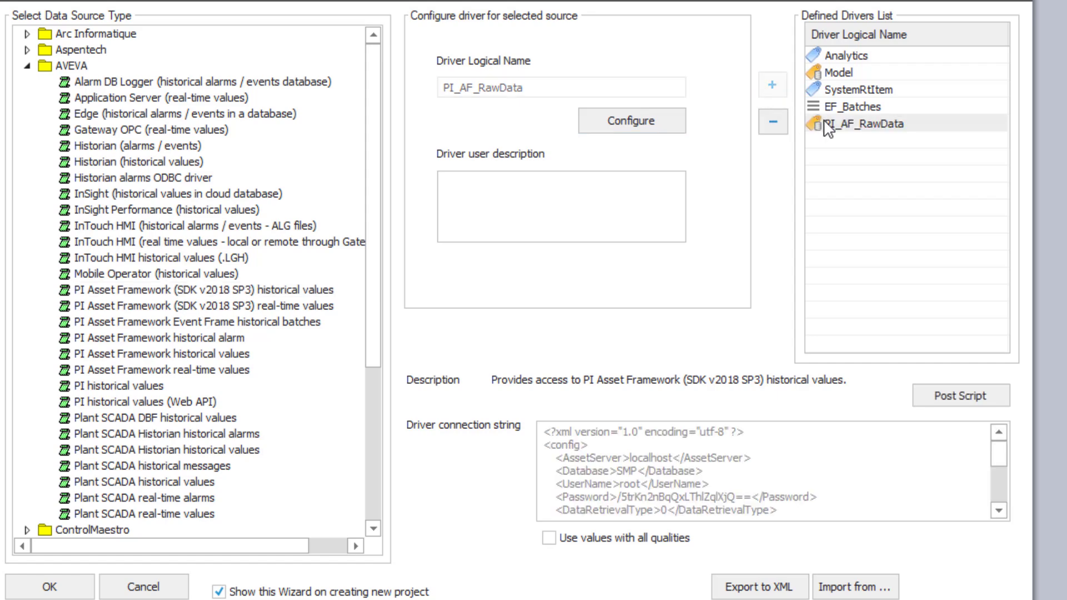
{"action": "left_click", "coordinate": [201, 338]}
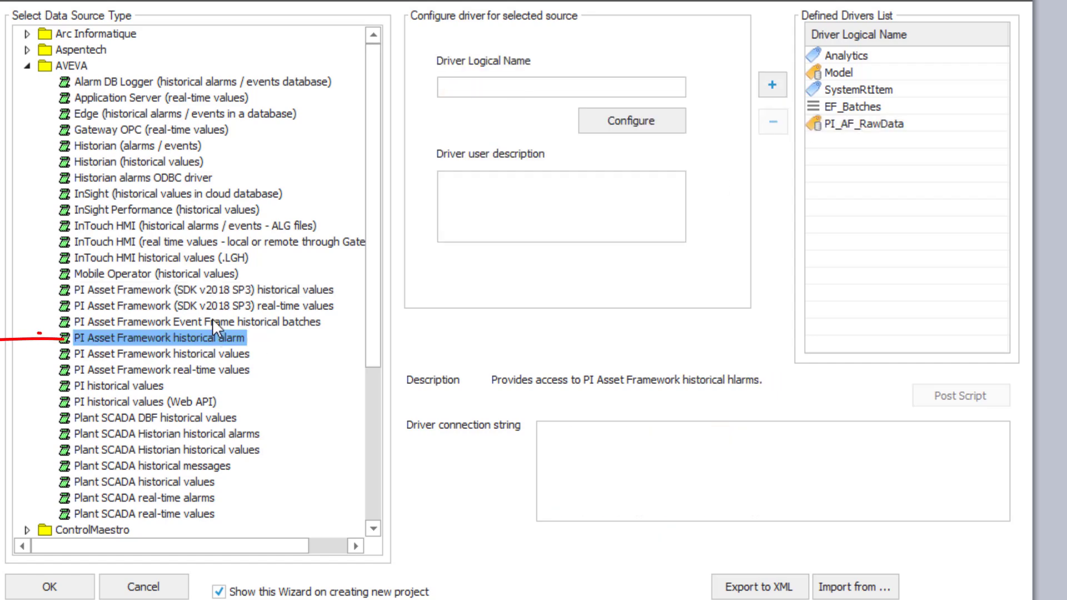
{"action": "left_click", "coordinate": [58, 586]}
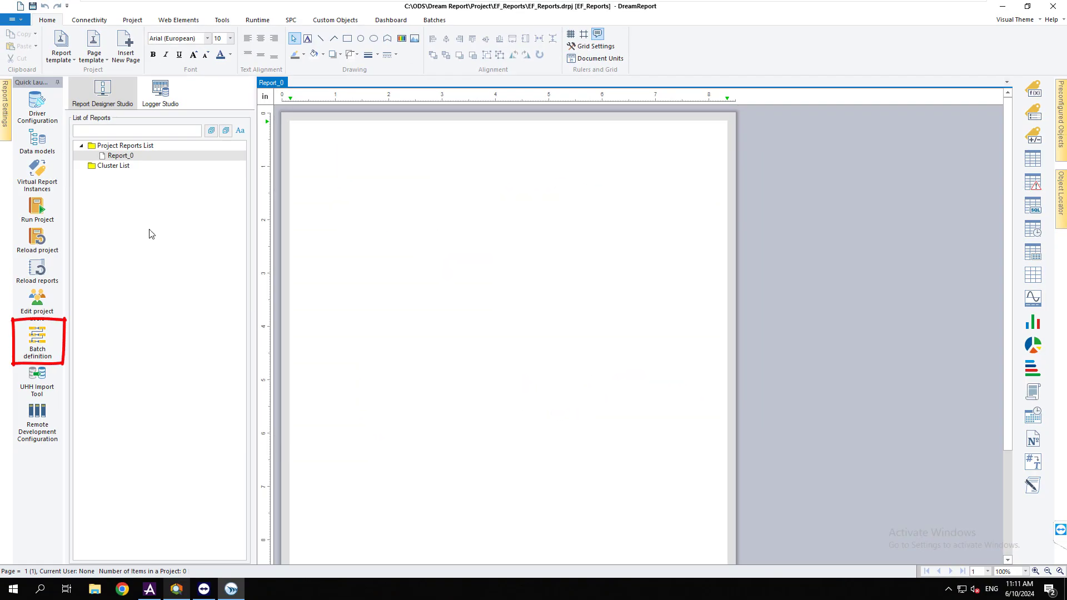
Add an external batch using source EF_Batches and batch definition Coater_Batch
{"action": "left_click", "coordinate": [37, 337]}
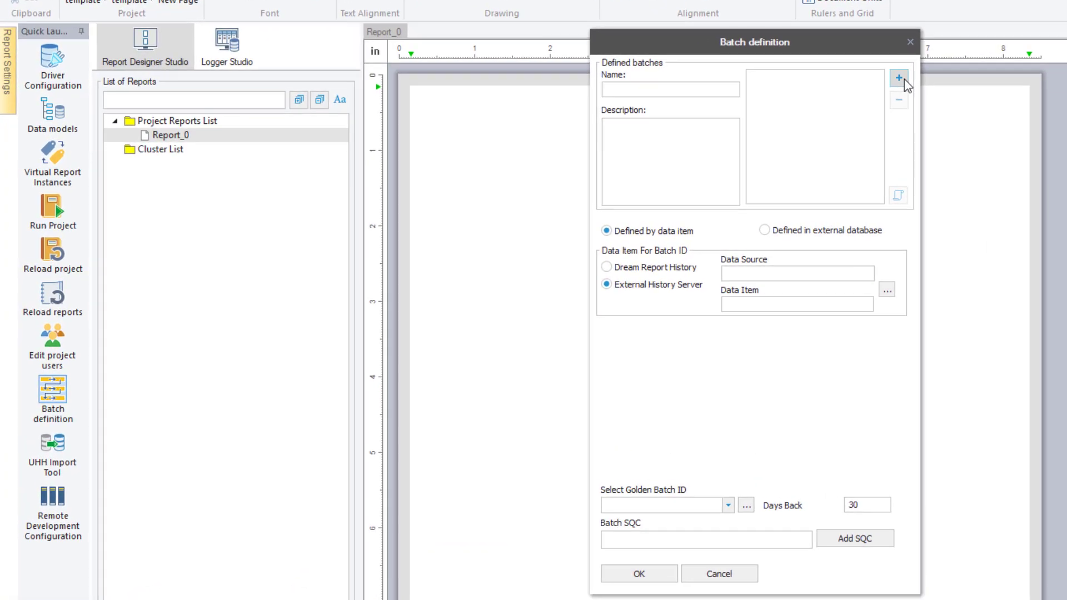
{"action": "left_click", "coordinate": [904, 79]}
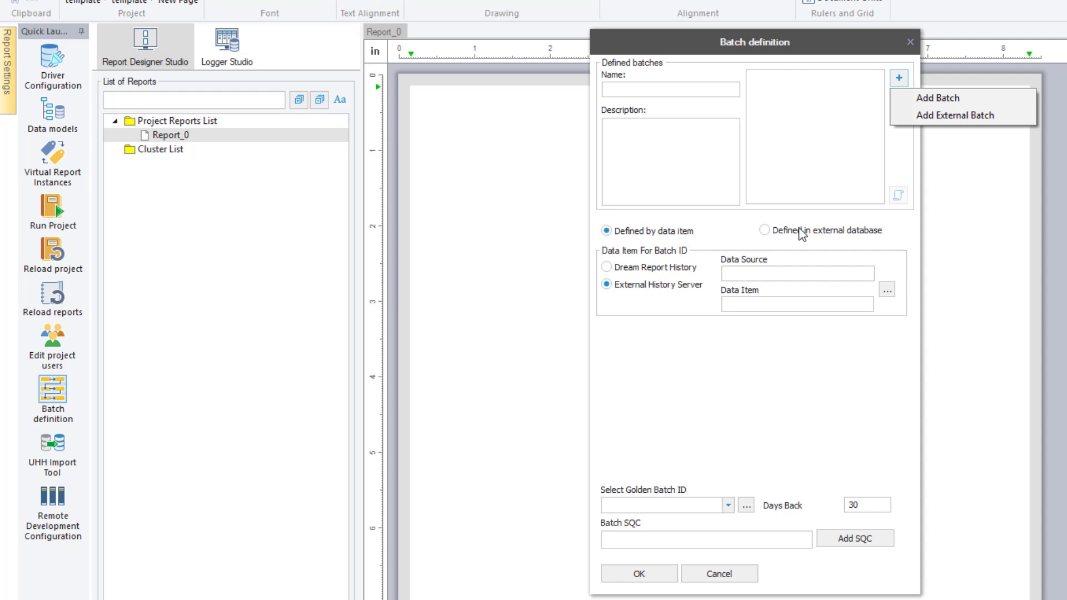
{"action": "left_click", "coordinate": [935, 116]}
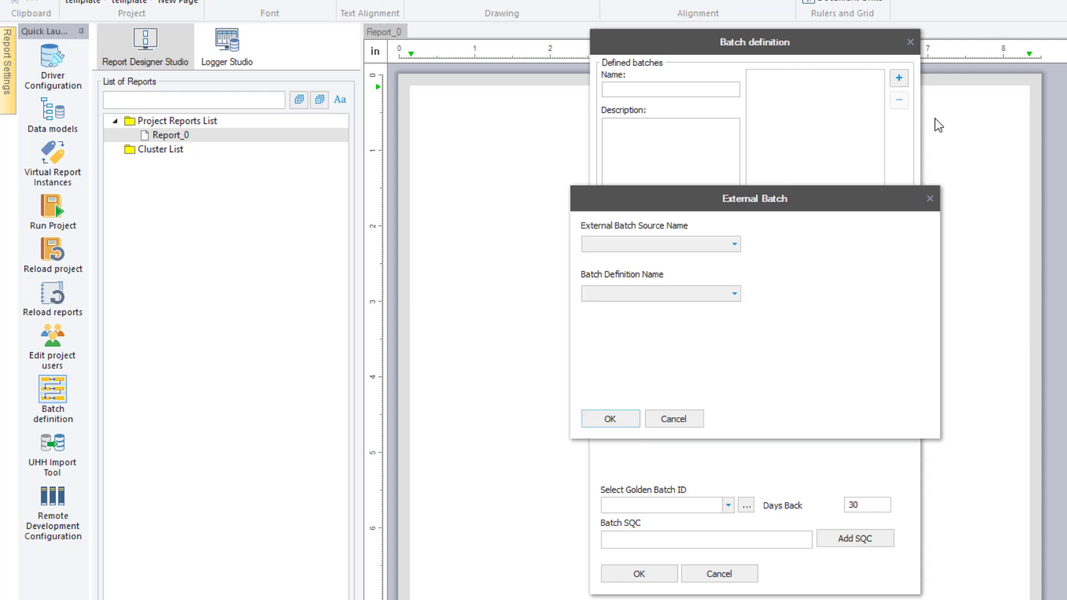
{"action": "left_click", "coordinate": [734, 243]}
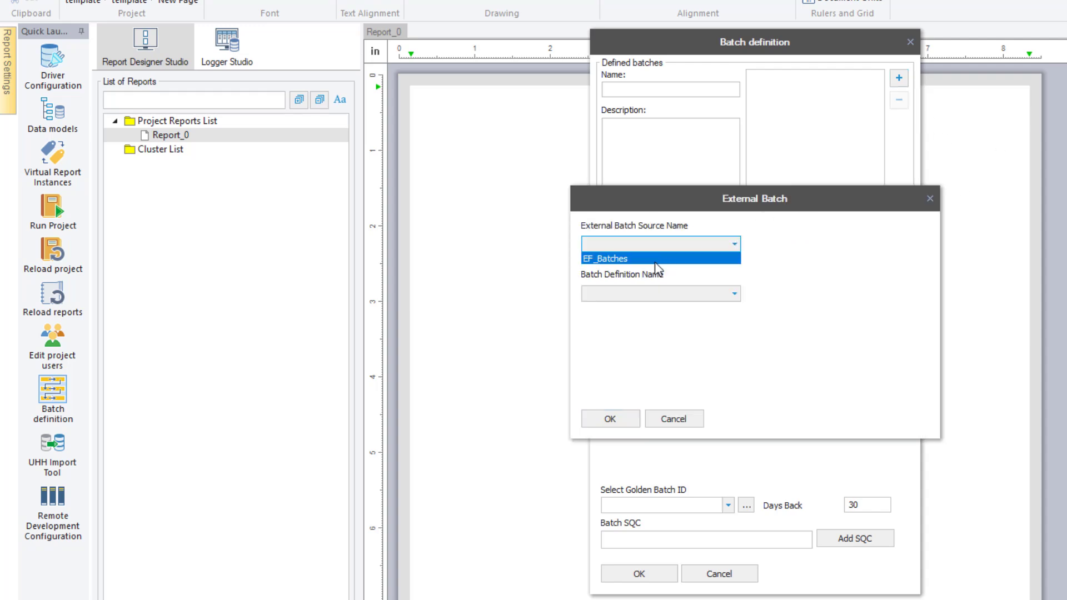
{"action": "left_click", "coordinate": [655, 260]}
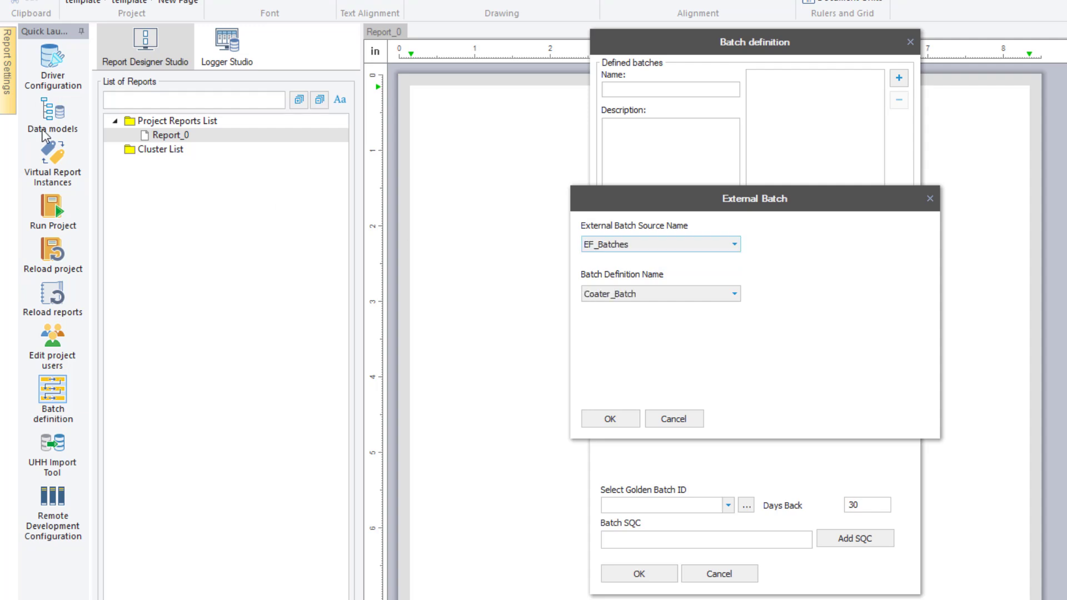
{"action": "left_click", "coordinate": [673, 292]}
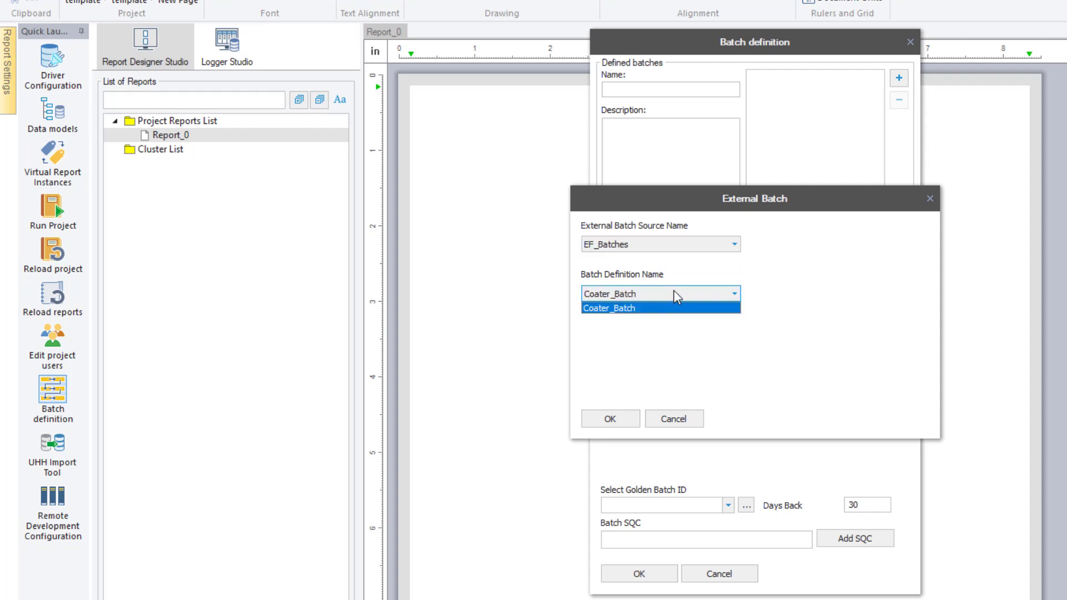
{"action": "left_click", "coordinate": [674, 293]}
{"action": "left_click", "coordinate": [610, 420]}
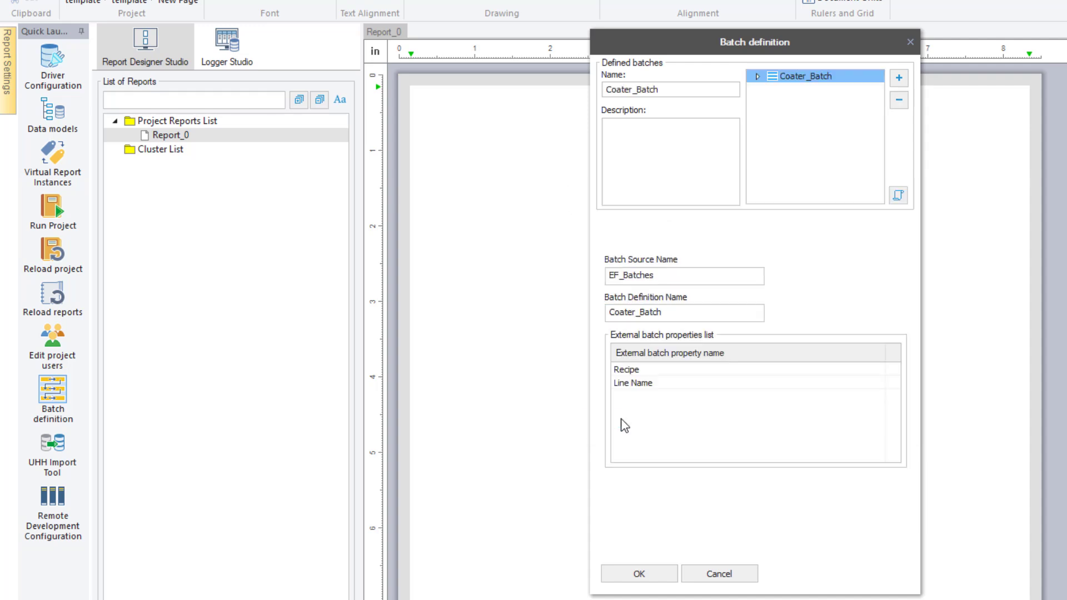
Expand Coater_Batch to show COATER_PHASE and check its Recipe and Line Name properties against PI attributes
{"action": "left_click", "coordinate": [757, 76]}
{"action": "left_click", "coordinate": [635, 371]}
{"action": "left_click", "coordinate": [635, 385]}
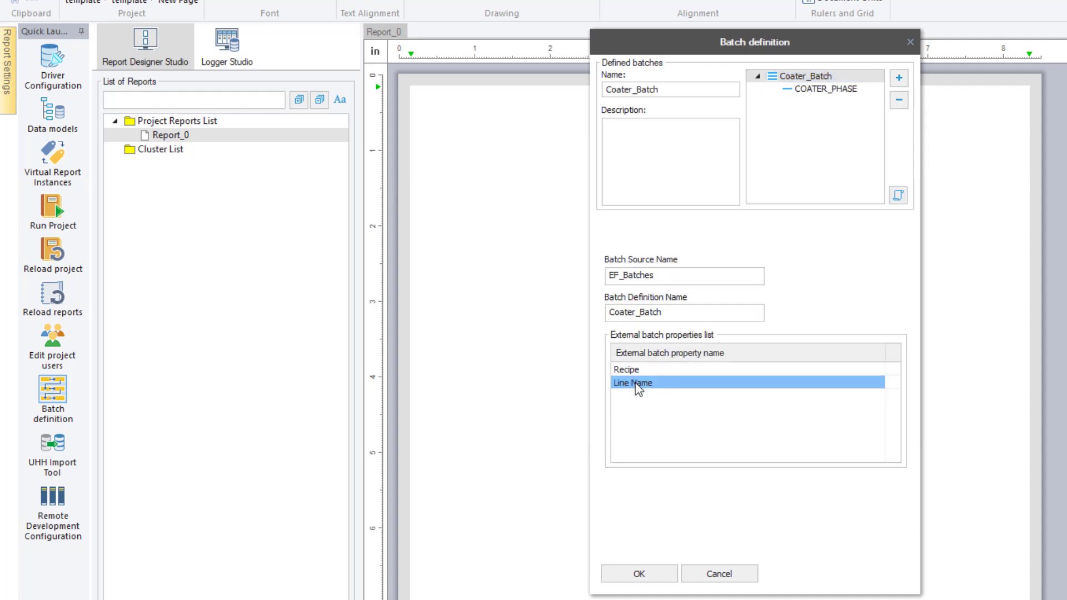
{"action": "left_click", "coordinate": [634, 371]}
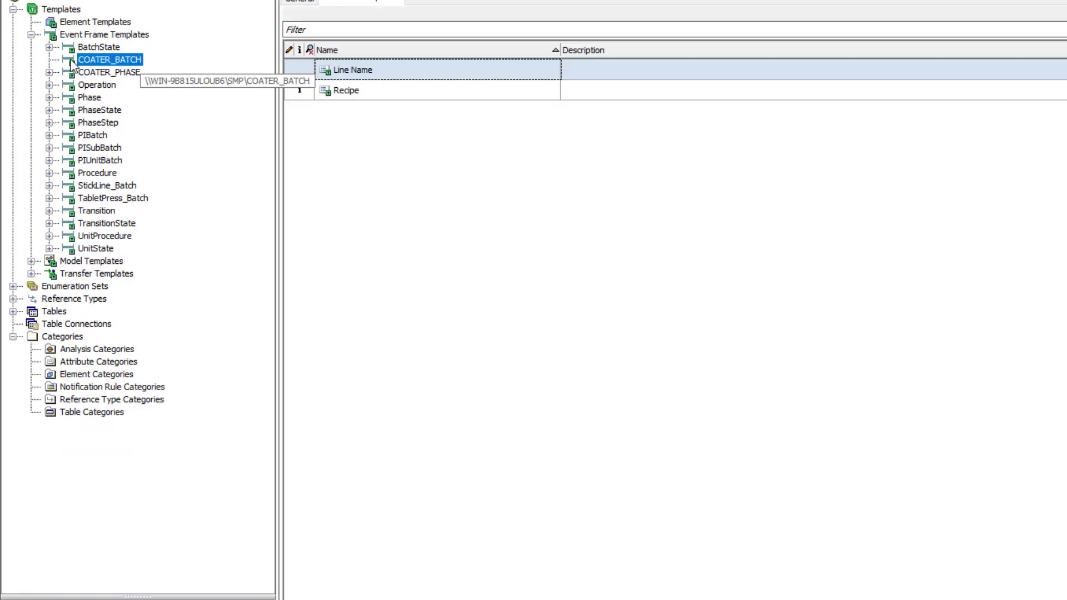
{"action": "left_click", "coordinate": [372, 73]}
{"action": "left_click", "coordinate": [370, 92]}
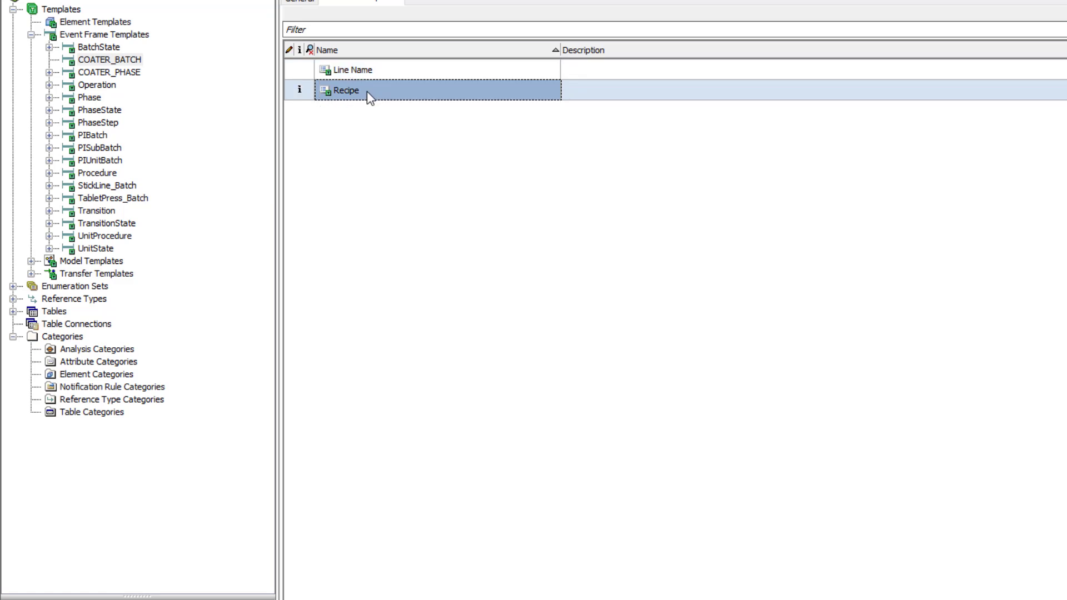
{"action": "left_click", "coordinate": [130, 75]}
{"action": "left_click", "coordinate": [378, 74]}
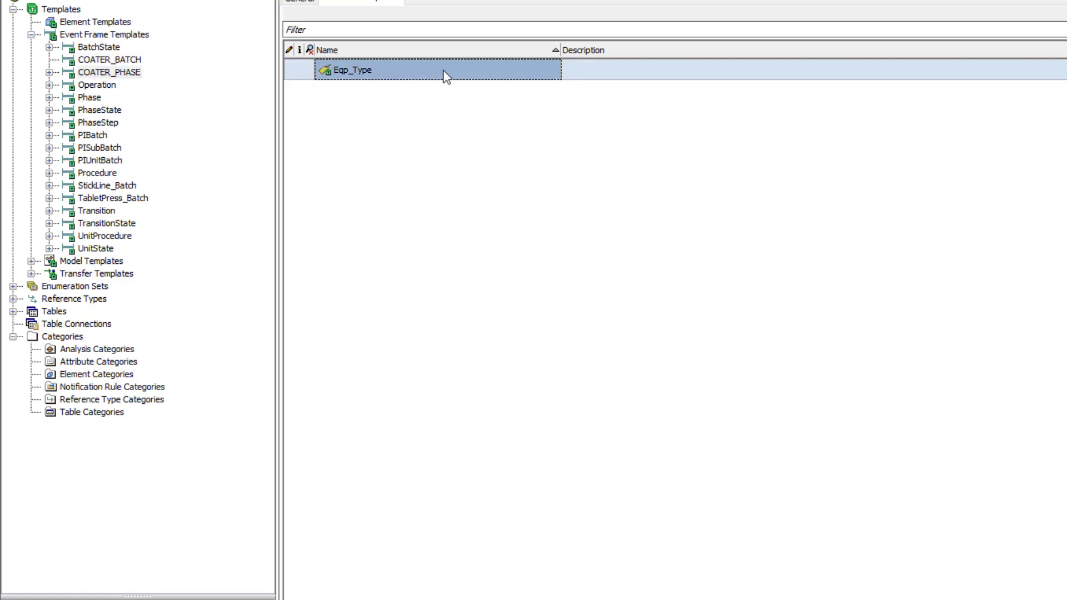
{"action": "left_click", "coordinate": [445, 75]}
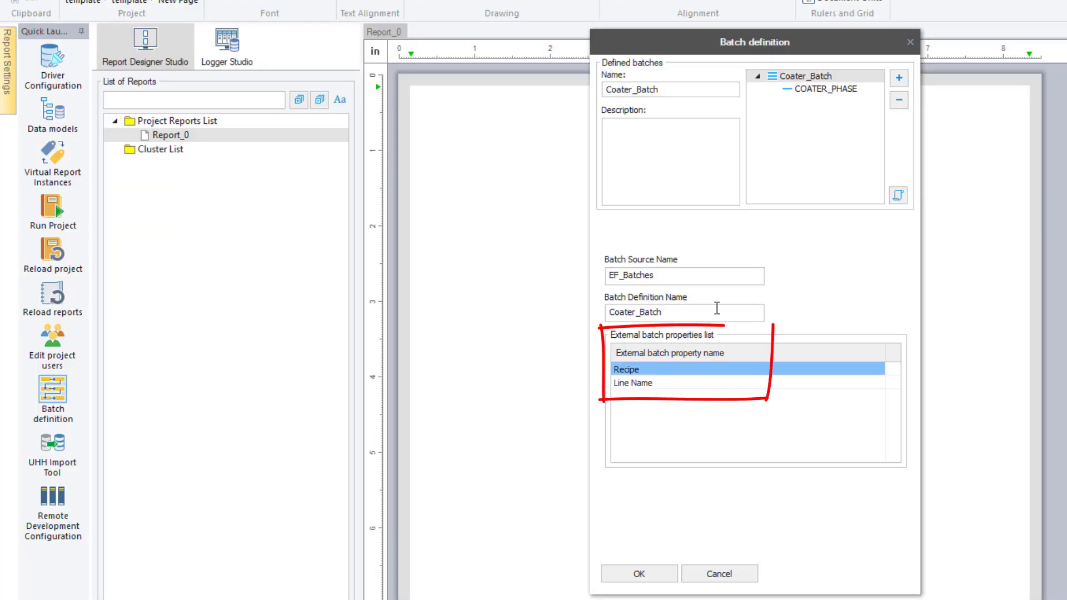
Check COATER_PHASE's Eqp_Type property and close the Batch definition dialog
{"action": "left_click", "coordinate": [818, 90]}
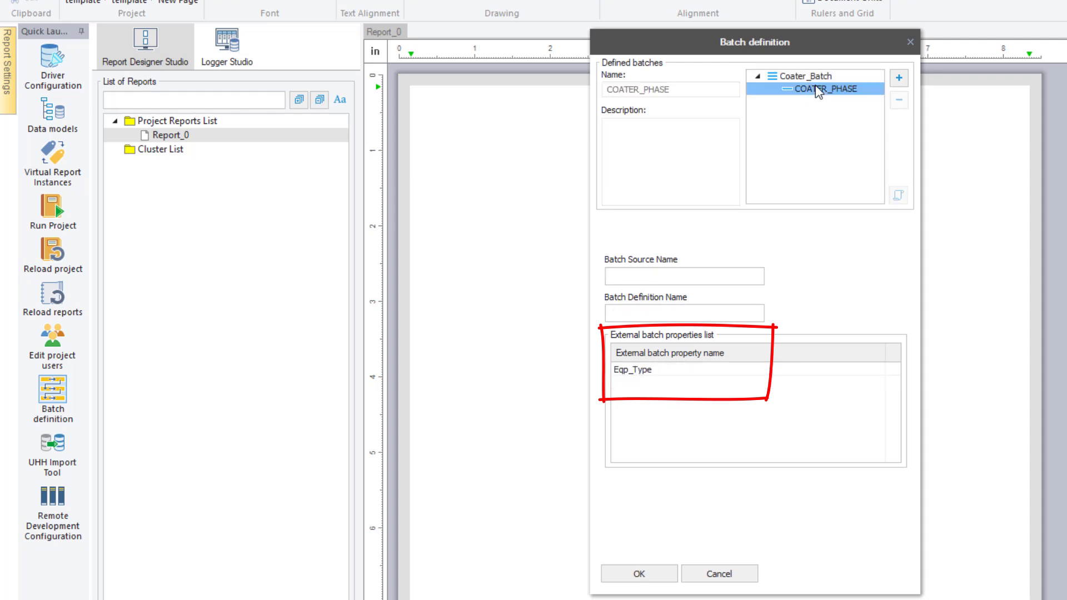
{"action": "left_click", "coordinate": [648, 373]}
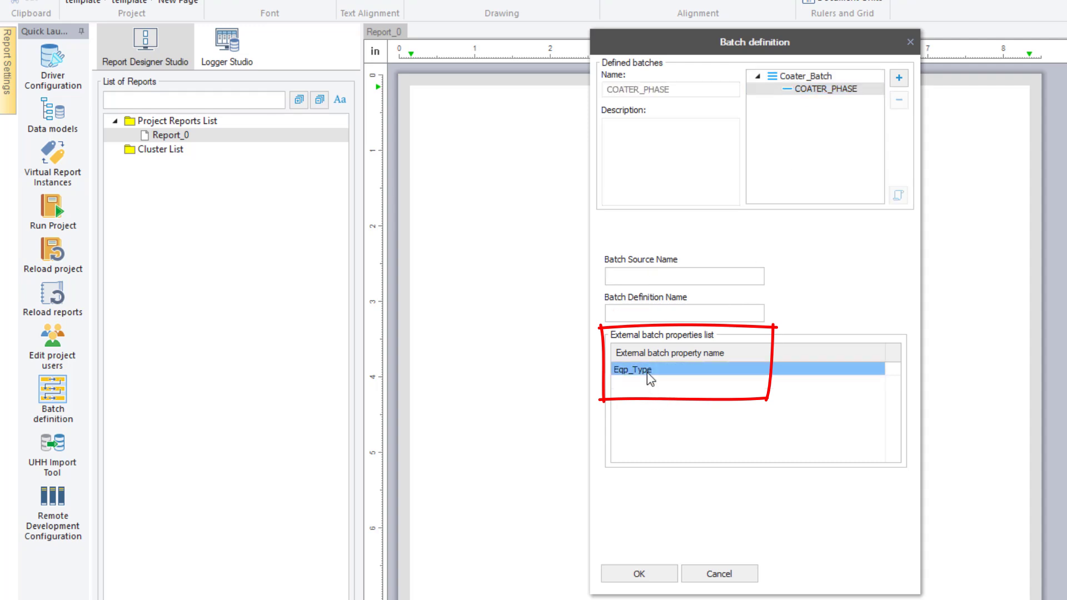
{"action": "left_click", "coordinate": [639, 573]}
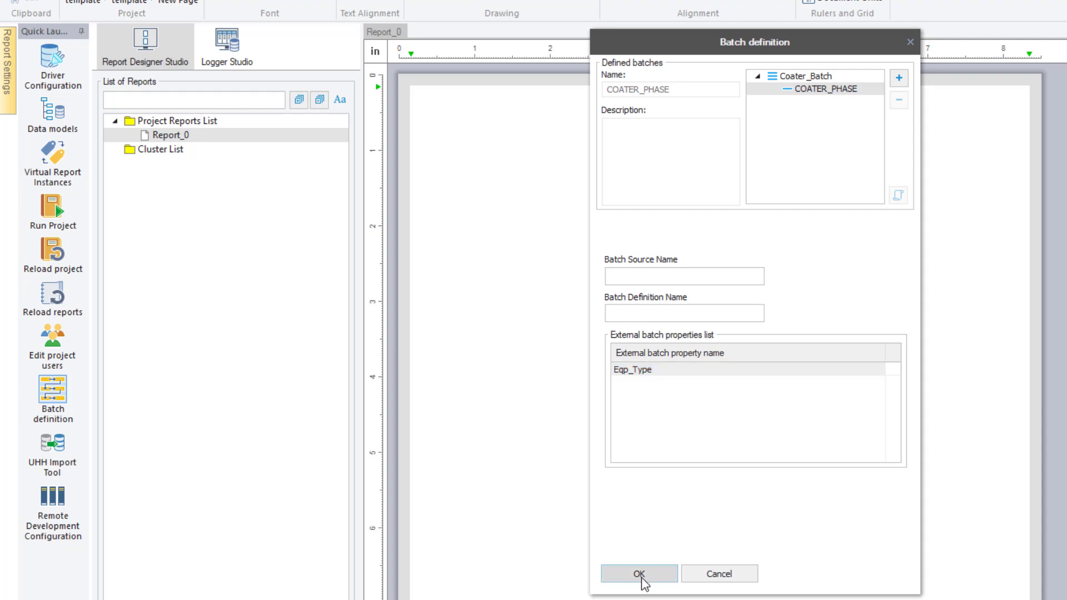
Refresh Coater_Batch's batch attributes in the EF_Batches driver settings and close all dialogs
{"action": "left_click", "coordinate": [54, 60]}
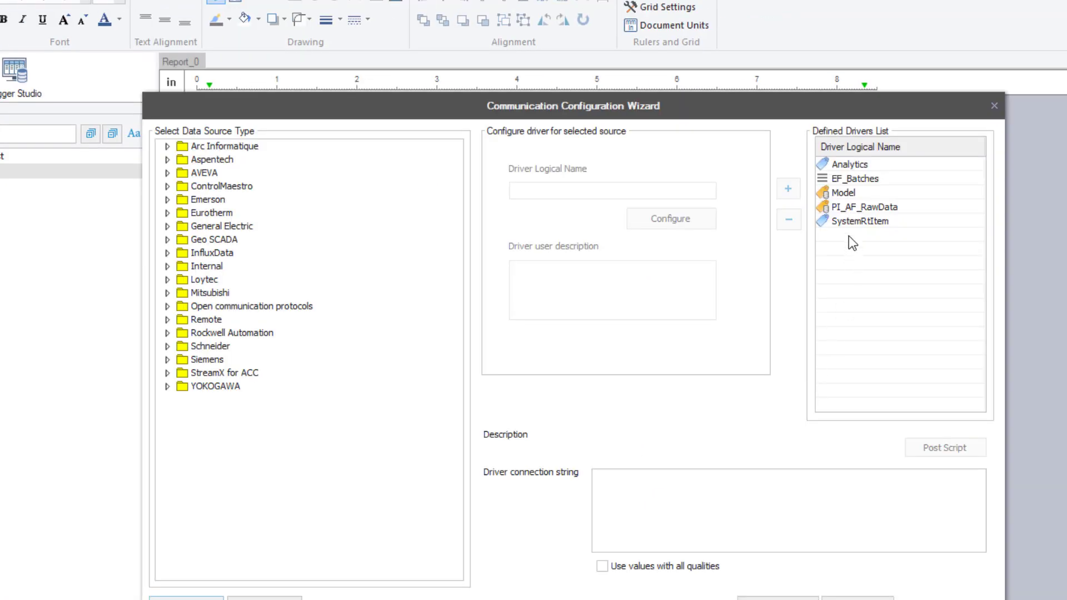
{"action": "left_click", "coordinate": [855, 205]}
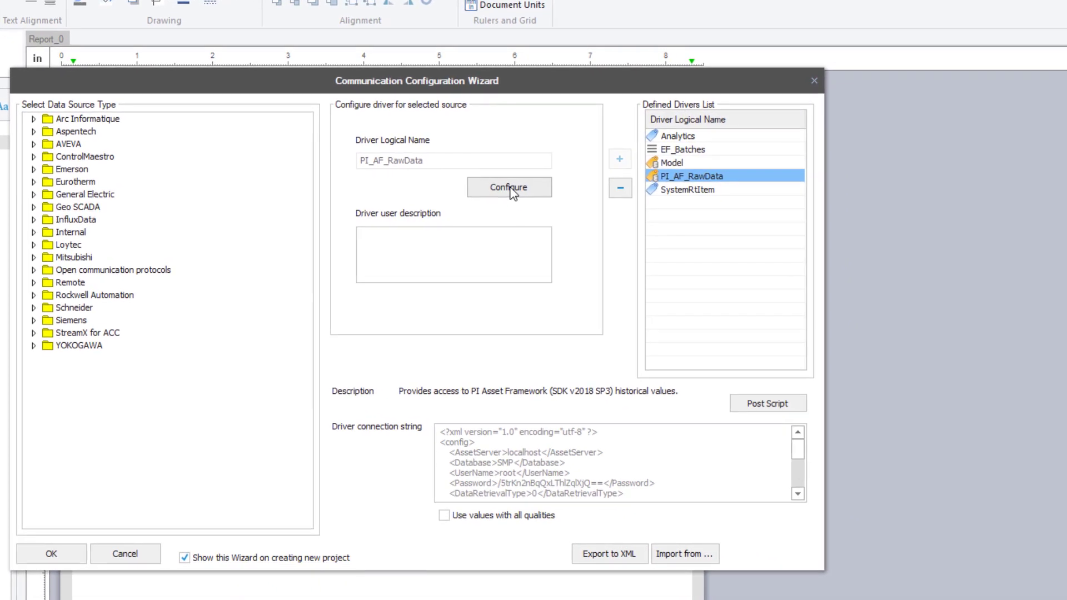
{"action": "left_click", "coordinate": [682, 151]}
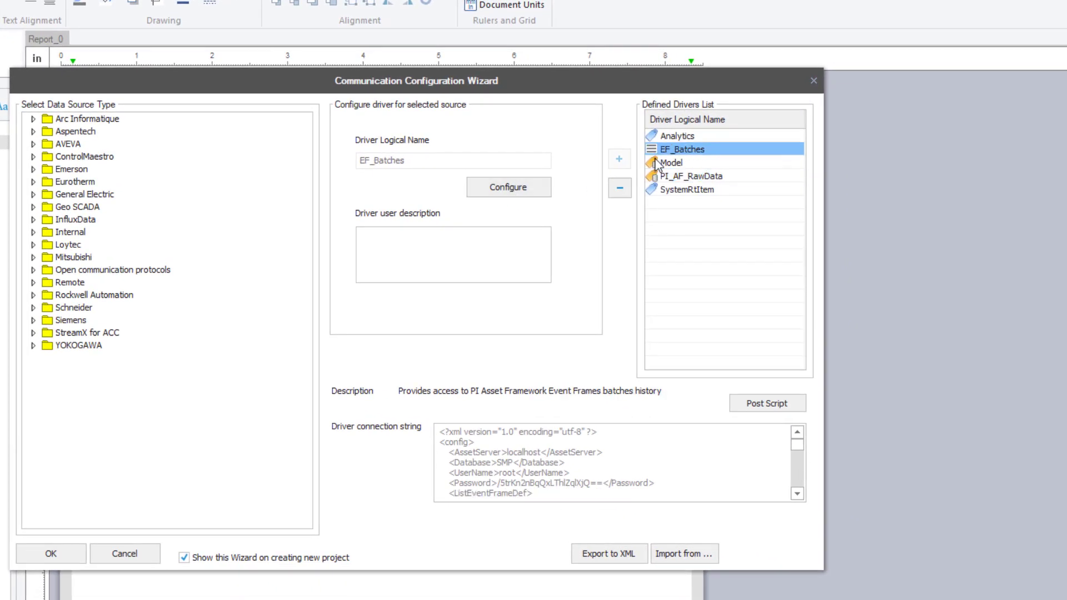
{"action": "left_click", "coordinate": [517, 188]}
{"action": "left_click", "coordinate": [523, 401]}
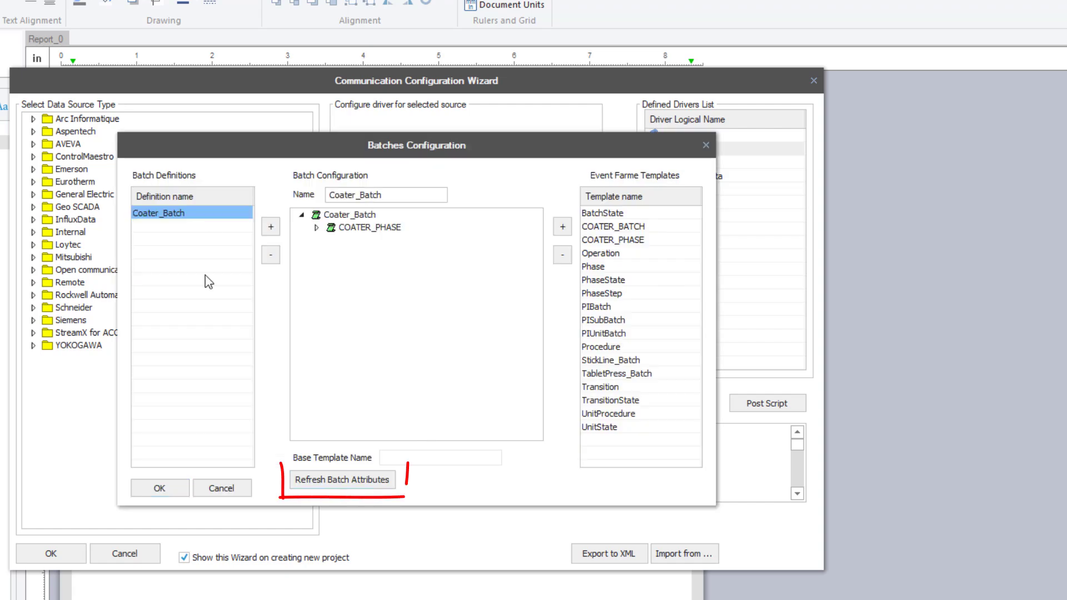
{"action": "left_click", "coordinate": [335, 477]}
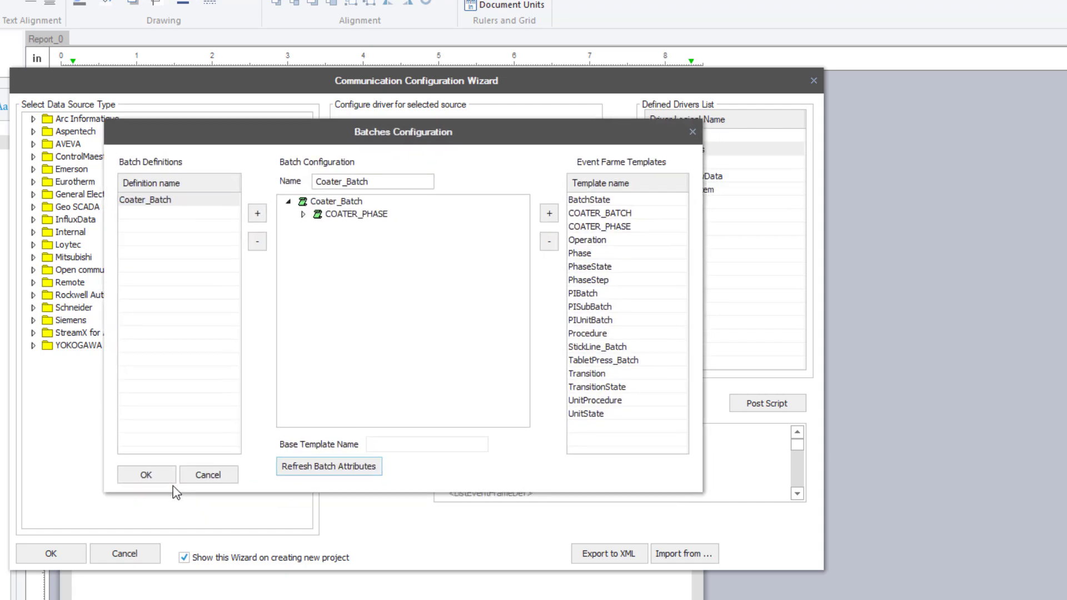
{"action": "left_click", "coordinate": [145, 474]}
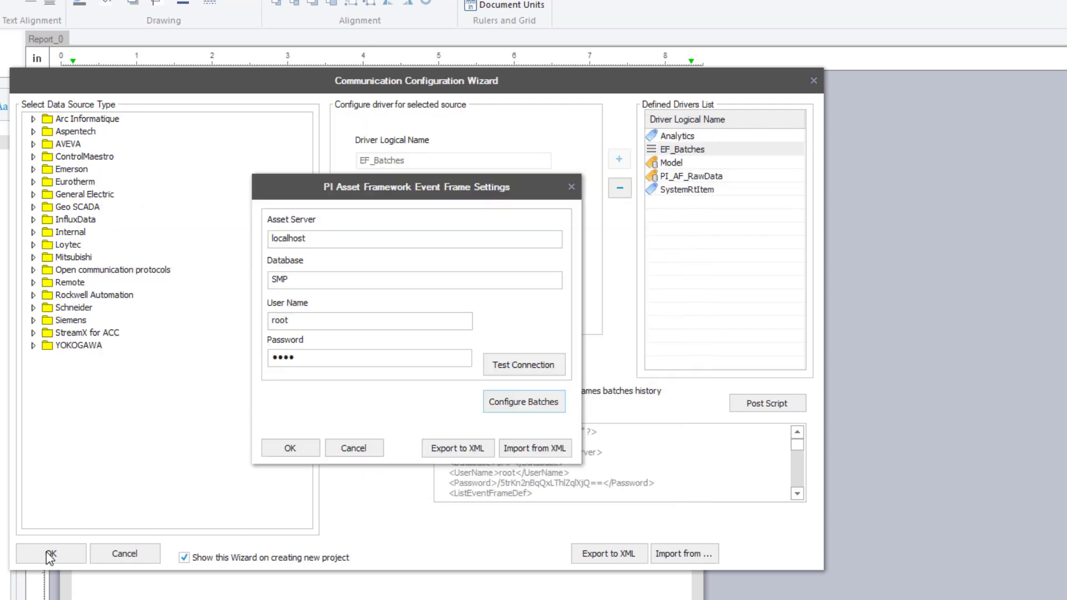
{"action": "left_click", "coordinate": [289, 446]}
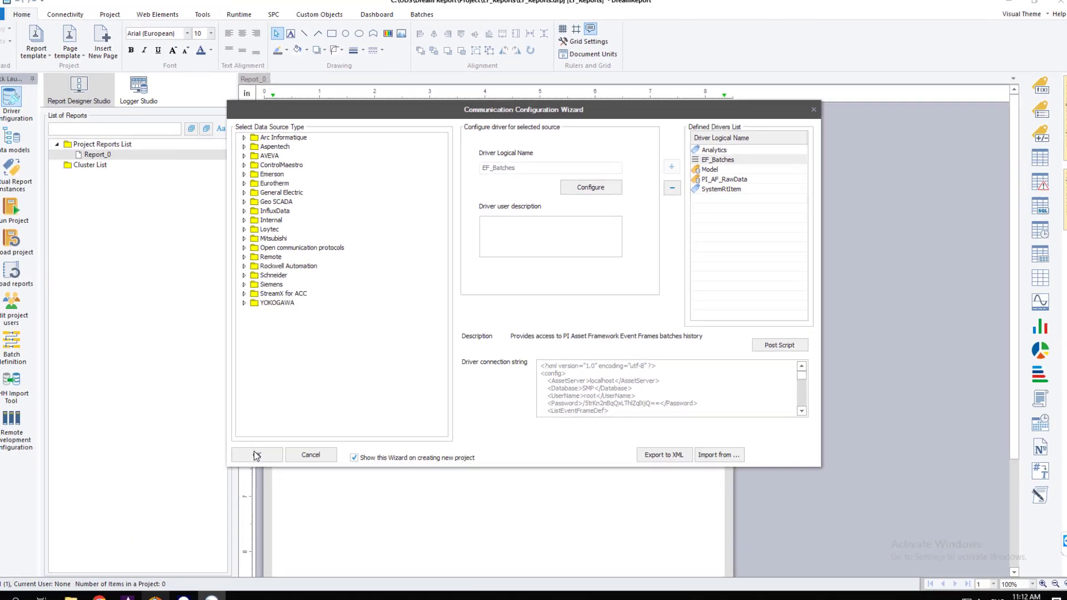
{"action": "left_click", "coordinate": [84, 537]}
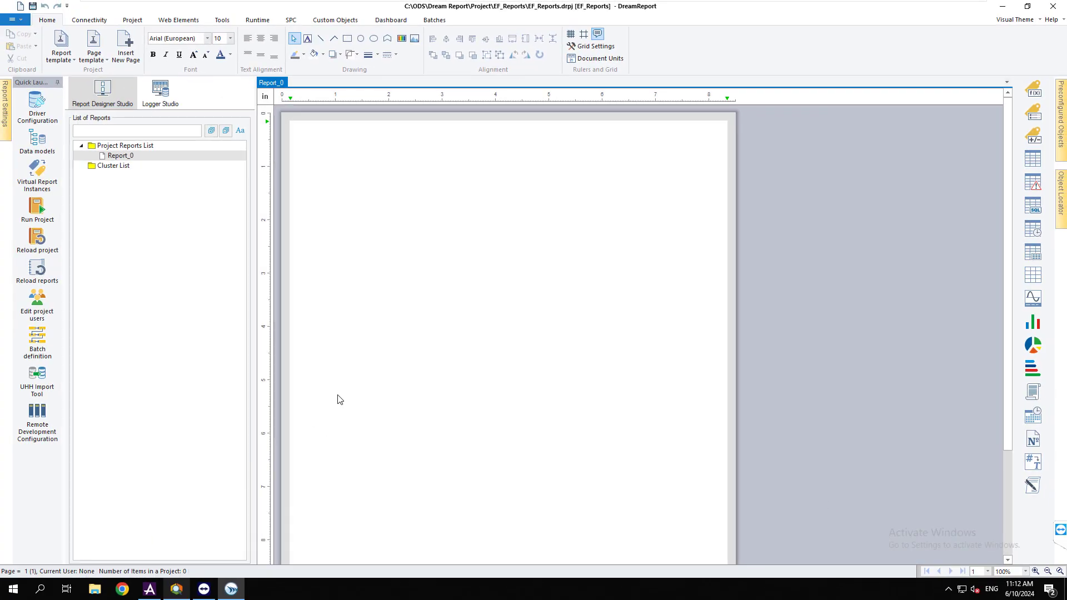
Create a new cluster named BATCH_Cluster with height 70
{"action": "left_click", "coordinate": [114, 165]}
{"action": "right_click", "coordinate": [127, 166]}
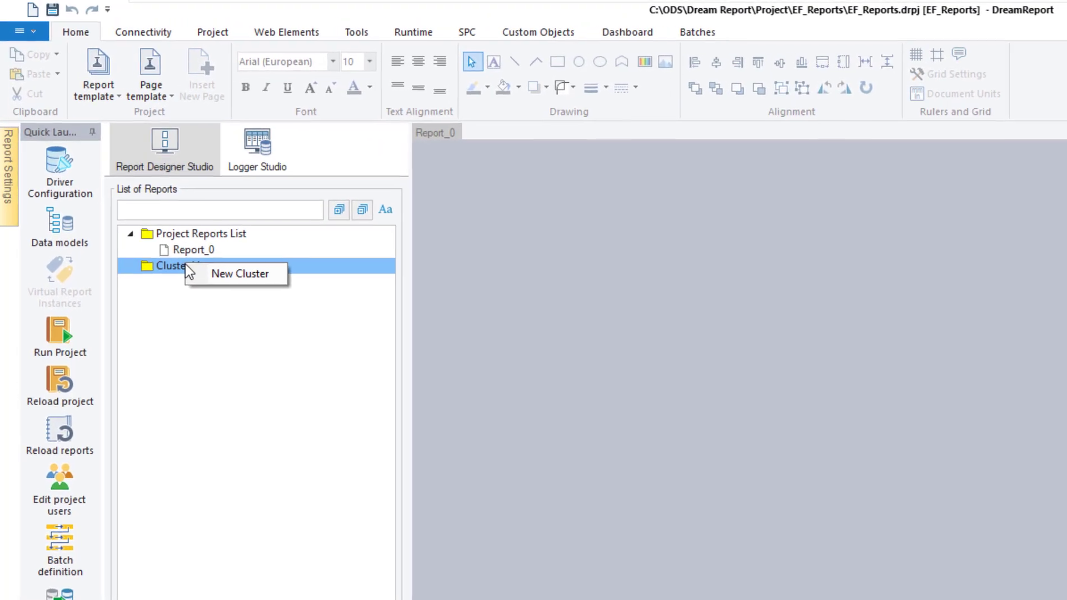
{"action": "left_click", "coordinate": [131, 171]}
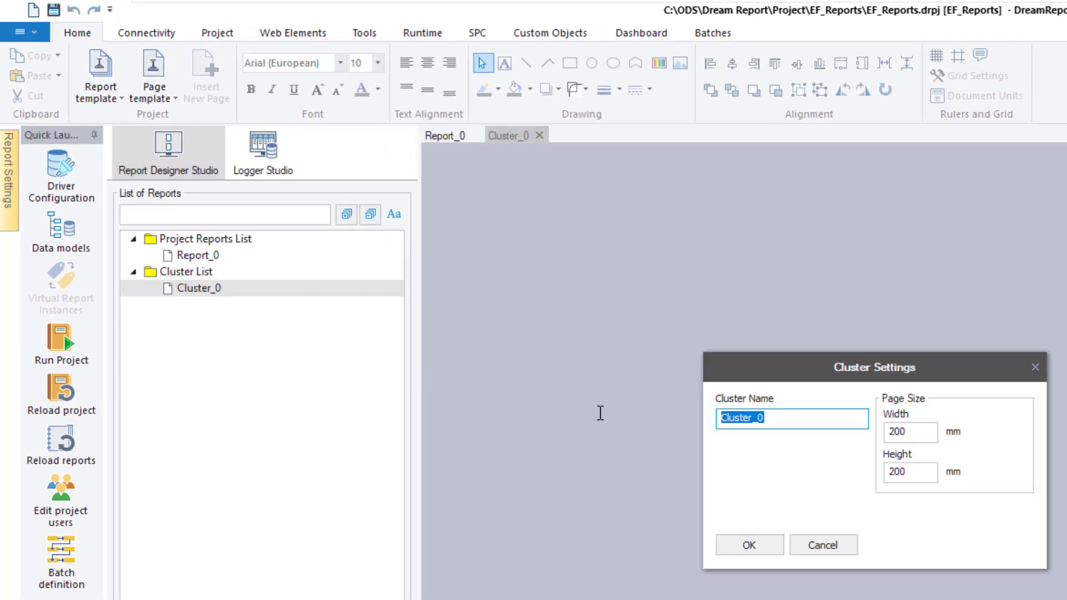
{"action": "type", "text": "BATCH_Cluster"}
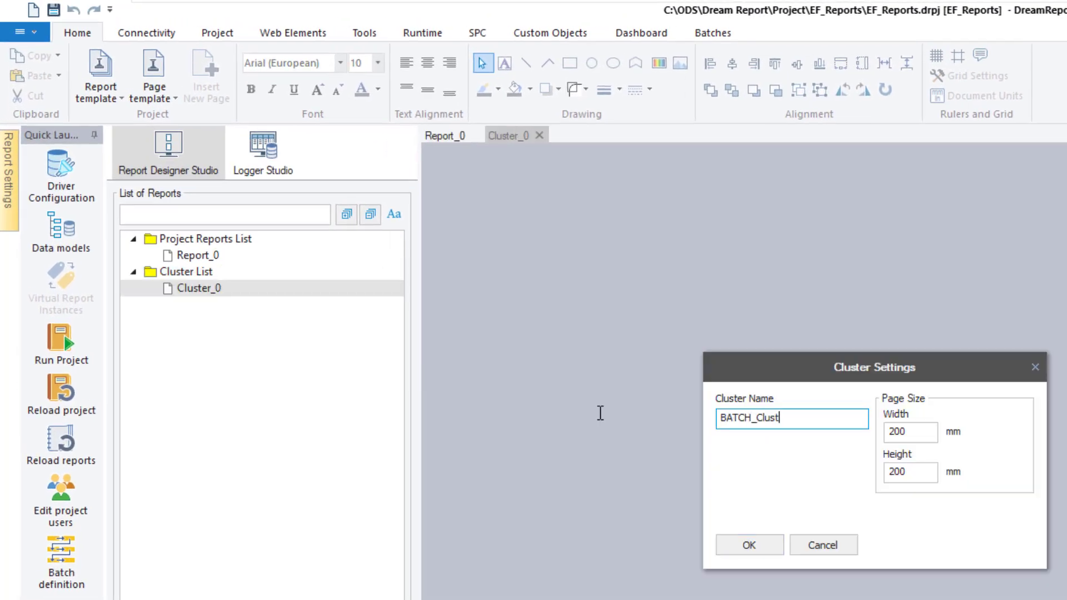
{"action": "left_click", "coordinate": [913, 471]}
{"action": "type", "text": "70"}
{"action": "left_click", "coordinate": [757, 540]}
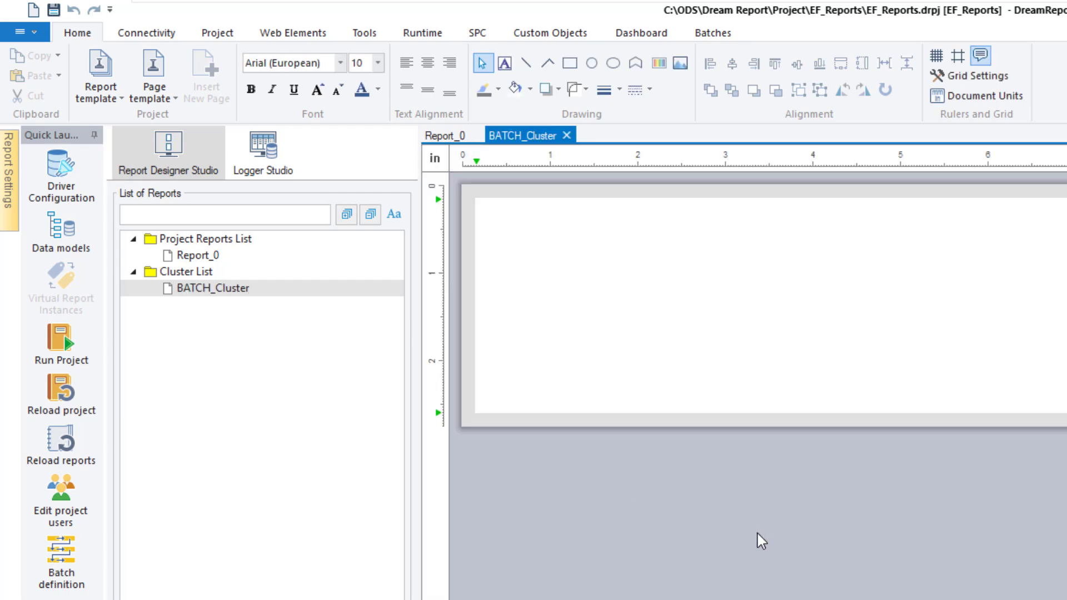
Create a second cluster named PHASE_Cluster, then open BATCH_Cluster
{"action": "right_click", "coordinate": [203, 271]}
{"action": "left_click", "coordinate": [255, 281]}
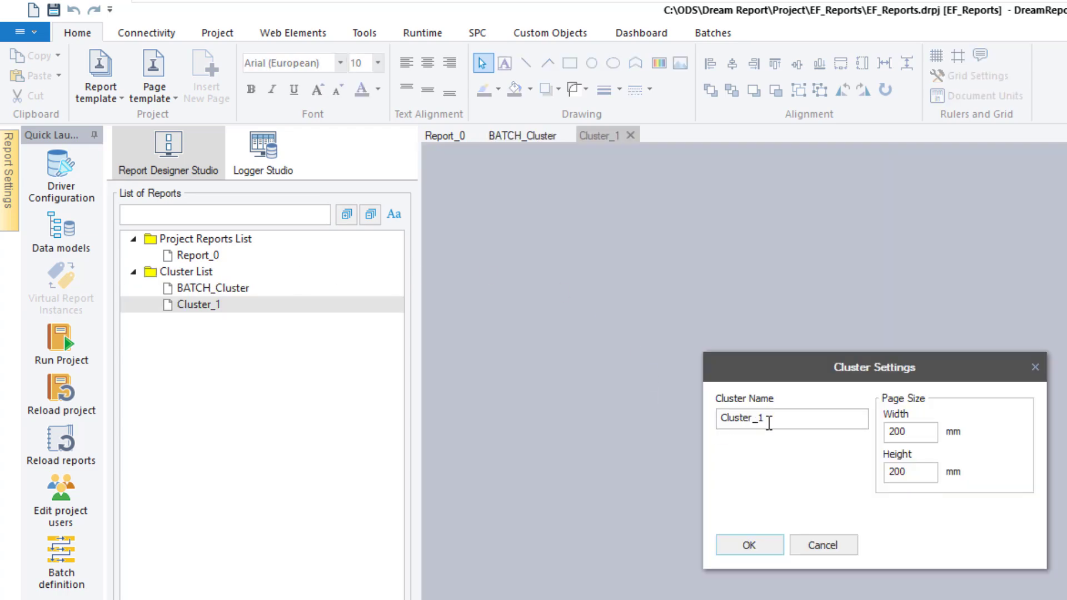
{"action": "left_click_drag", "start_coordinate": [770, 421], "coordinate": [448, 396]}
{"action": "type", "text": "PHASE_C"}
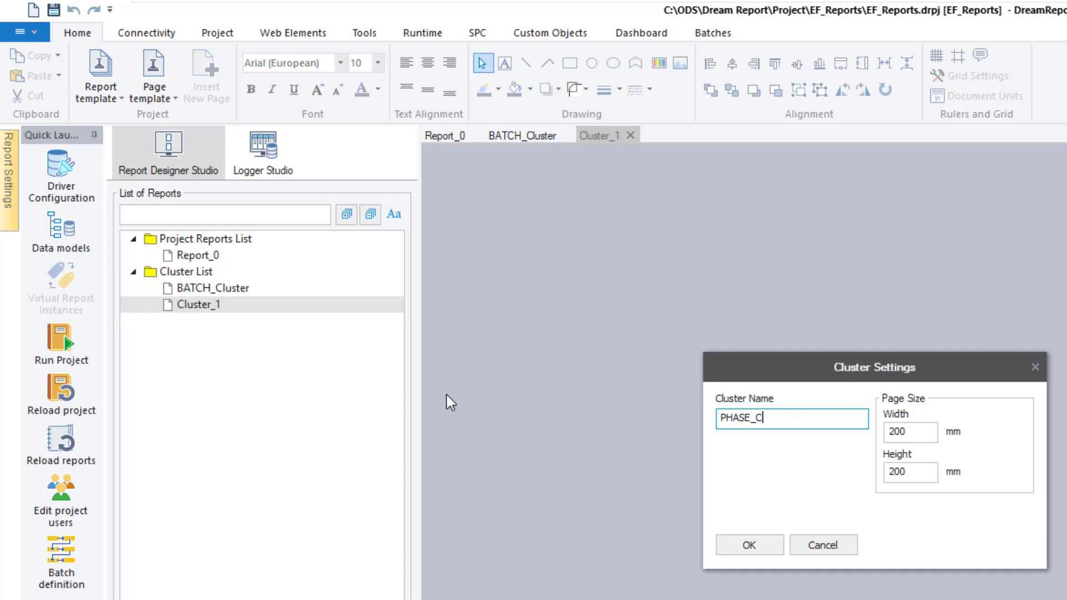
{"action": "type", "text": "luster"}
{"action": "key", "text": "Return"}
{"action": "left_click", "coordinate": [227, 289]}
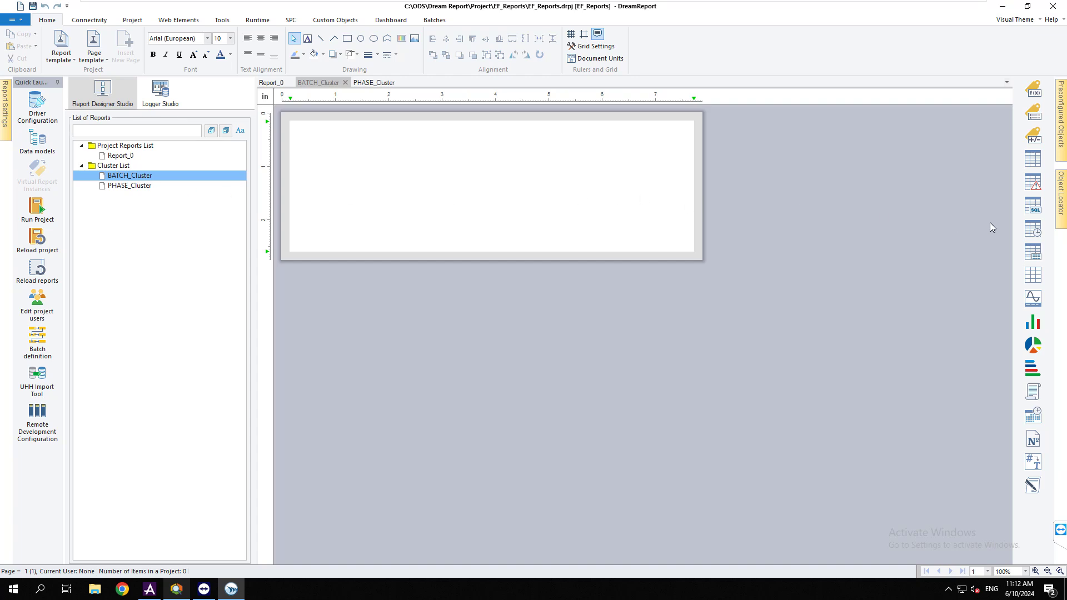
Draw a 2-row table on BATCH_Cluster headed Batch, Start, End, Duration, Recipe, Line Name
{"action": "left_click", "coordinate": [1032, 275]}
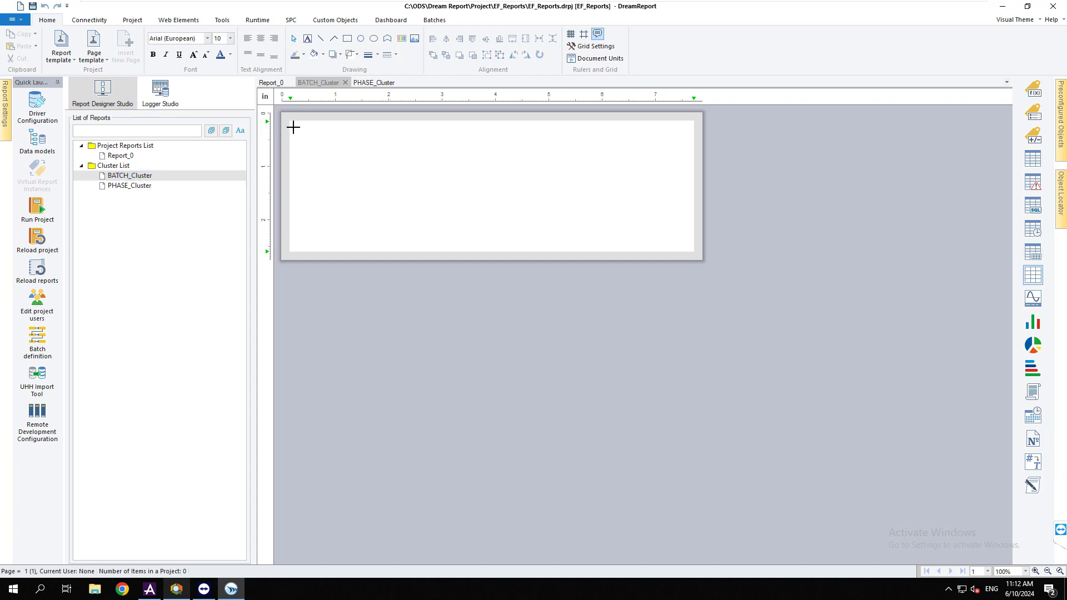
{"action": "left_click_drag", "start_coordinate": [293, 128], "coordinate": [687, 173]}
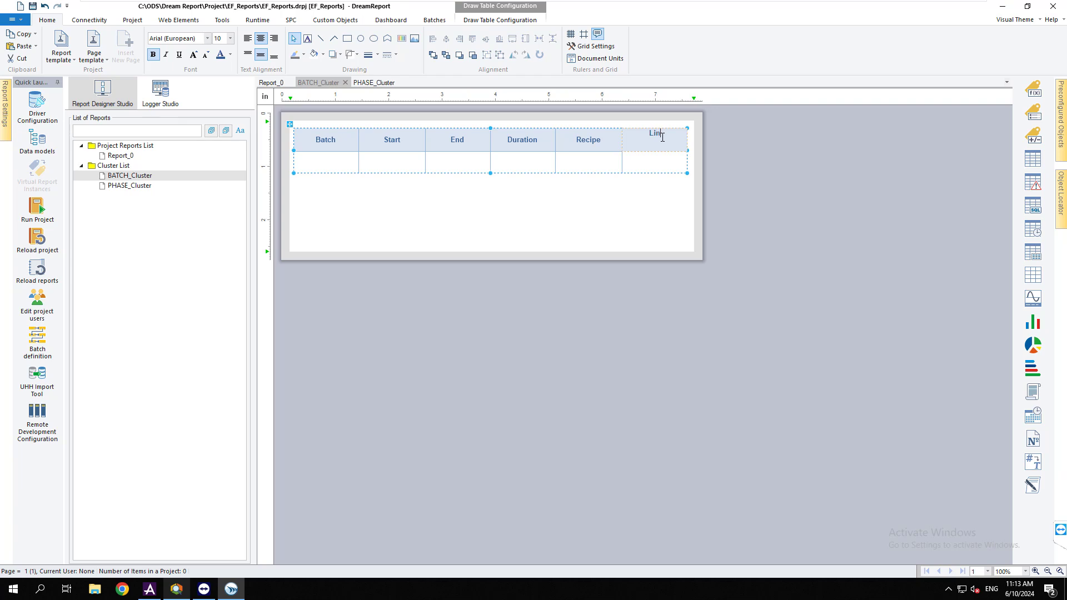
{"action": "type", "text": "e Name"}
{"action": "left_click", "coordinate": [611, 212]}
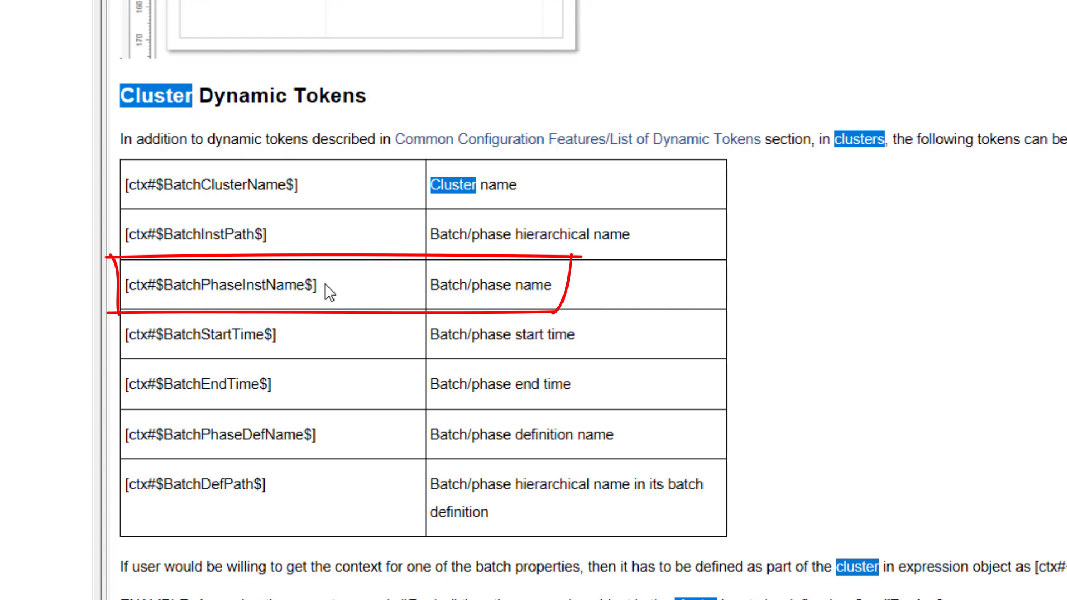
Copy the [ctx#$BatchPhaseInstName$] token from the help page and return to DreamReport
{"action": "left_click_drag", "start_coordinate": [317, 286], "coordinate": [125, 288]}
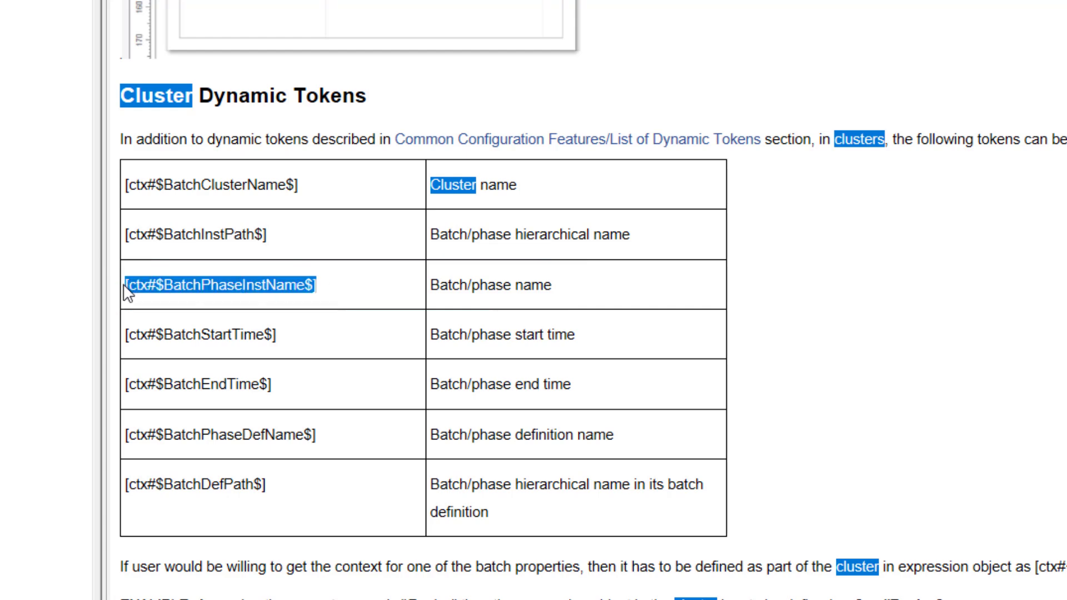
{"action": "right_click", "coordinate": [161, 294]}
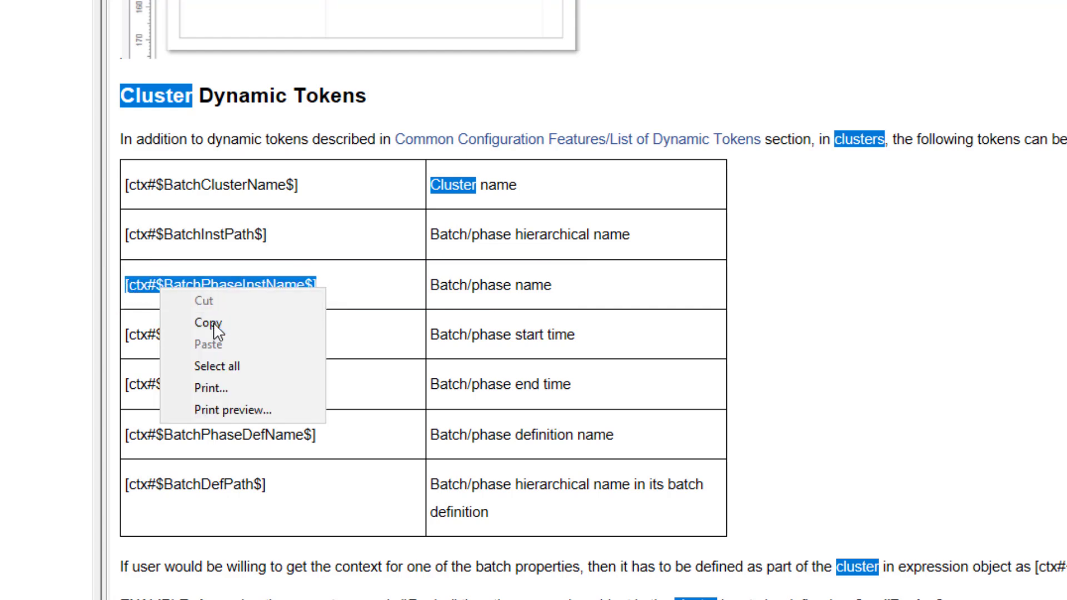
{"action": "left_click", "coordinate": [214, 322]}
{"action": "left_click", "coordinate": [592, 279]}
{"action": "key", "text": "alt+Tab"}
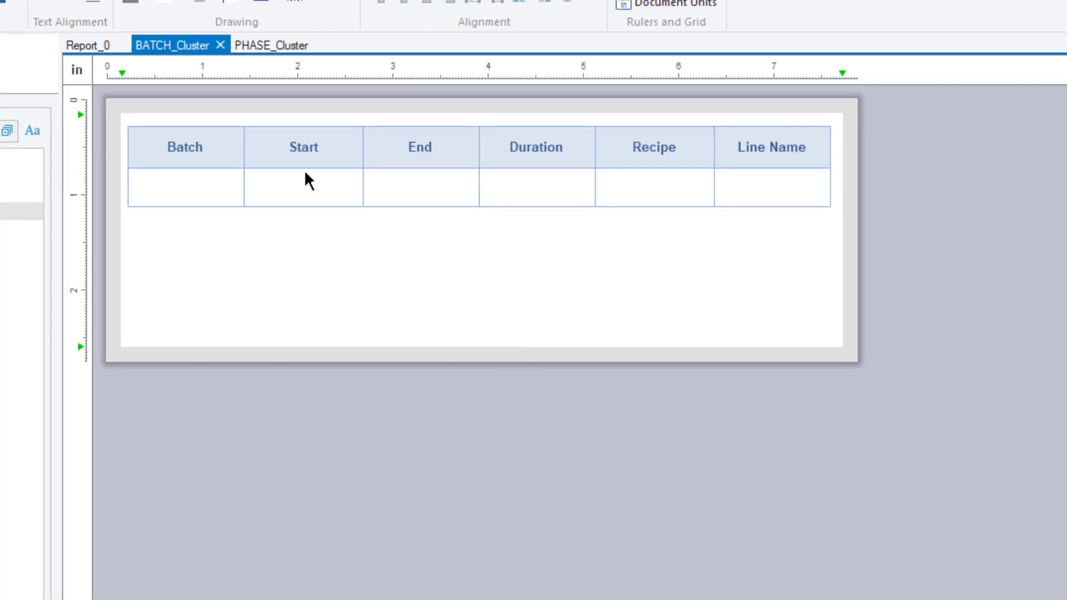
Add a bName expression object to the Batch data cell
{"action": "right_click", "coordinate": [188, 194]}
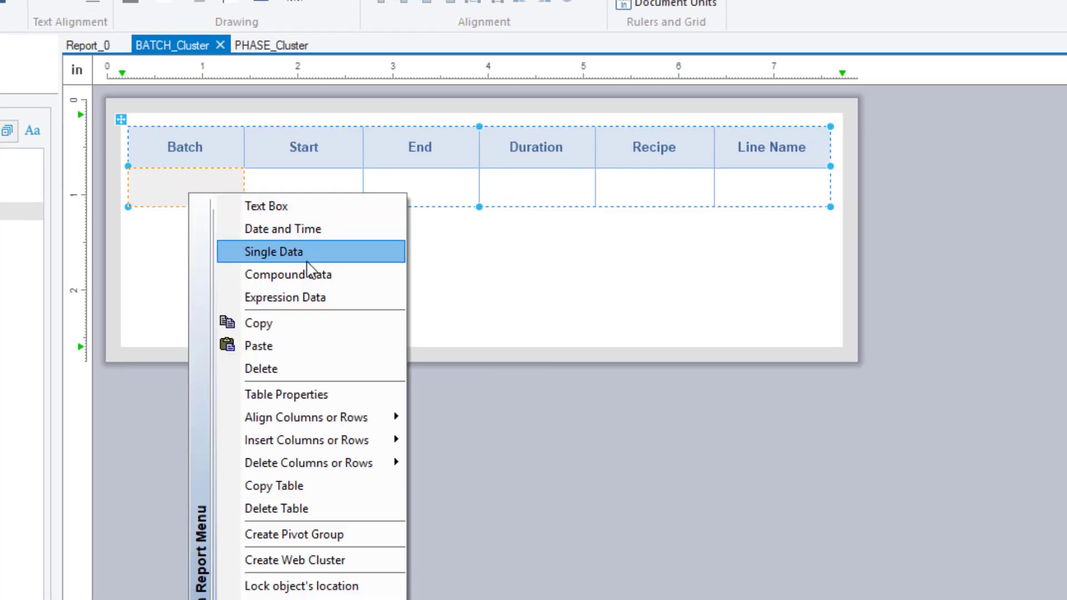
{"action": "left_click", "coordinate": [298, 298]}
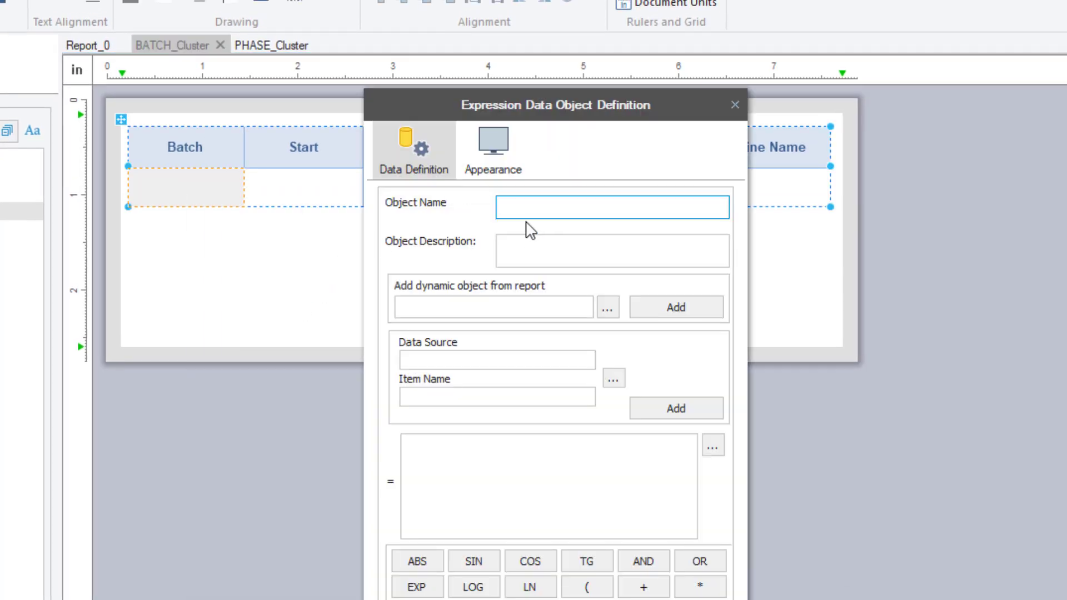
{"action": "type", "text": "bName"}
{"action": "left_click", "coordinate": [504, 438]}
{"action": "key", "text": "ctrl+v"}
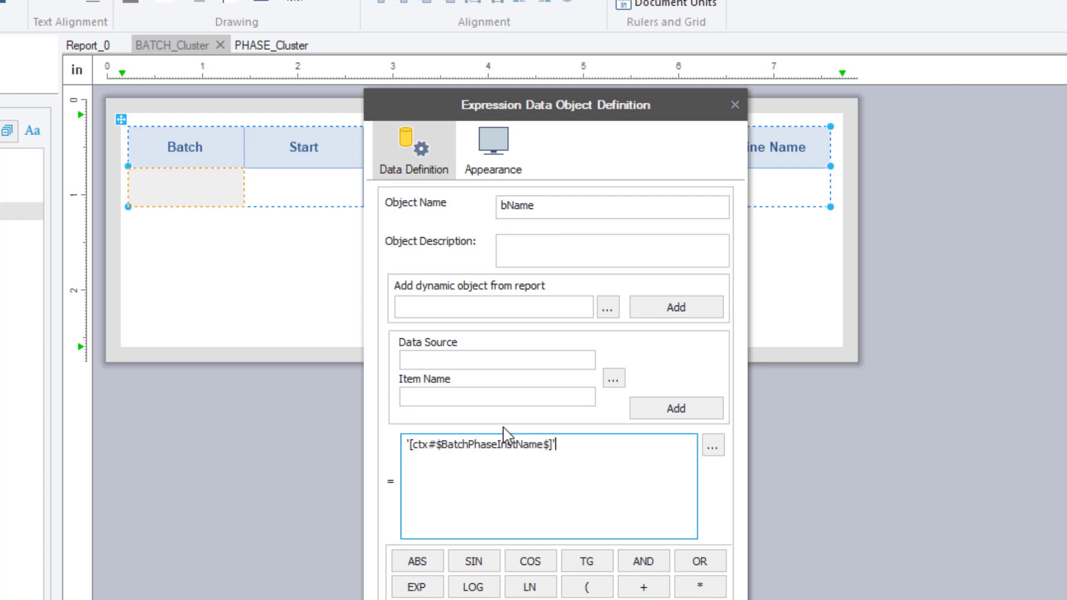
{"action": "left_click", "coordinate": [410, 599]}
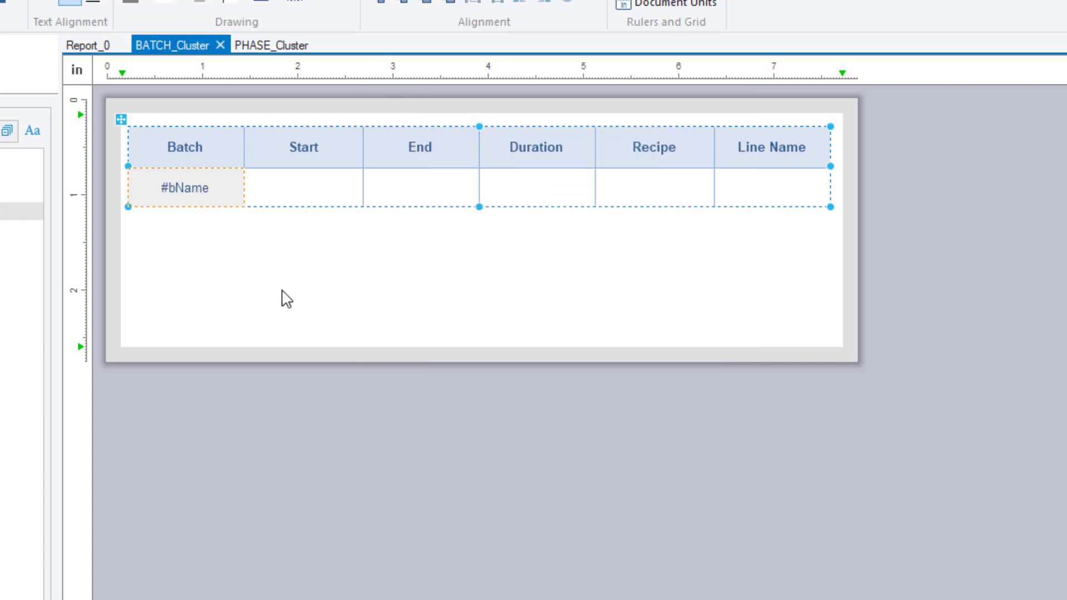
Fill the Start cell with a single data object using the Batch Start Time function
{"action": "right_click", "coordinate": [298, 190]}
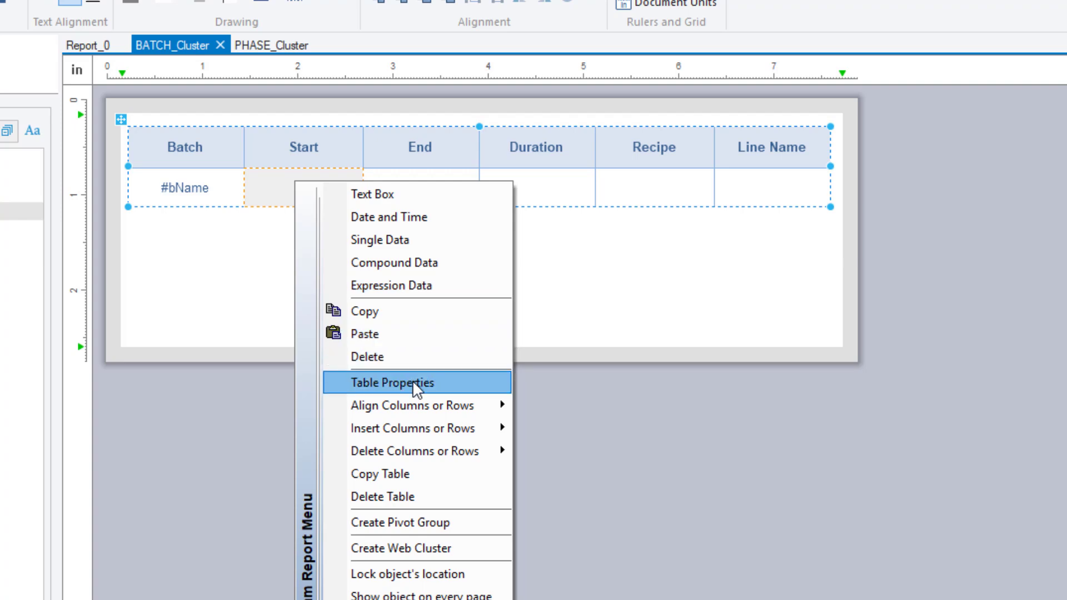
{"action": "left_click", "coordinate": [435, 239]}
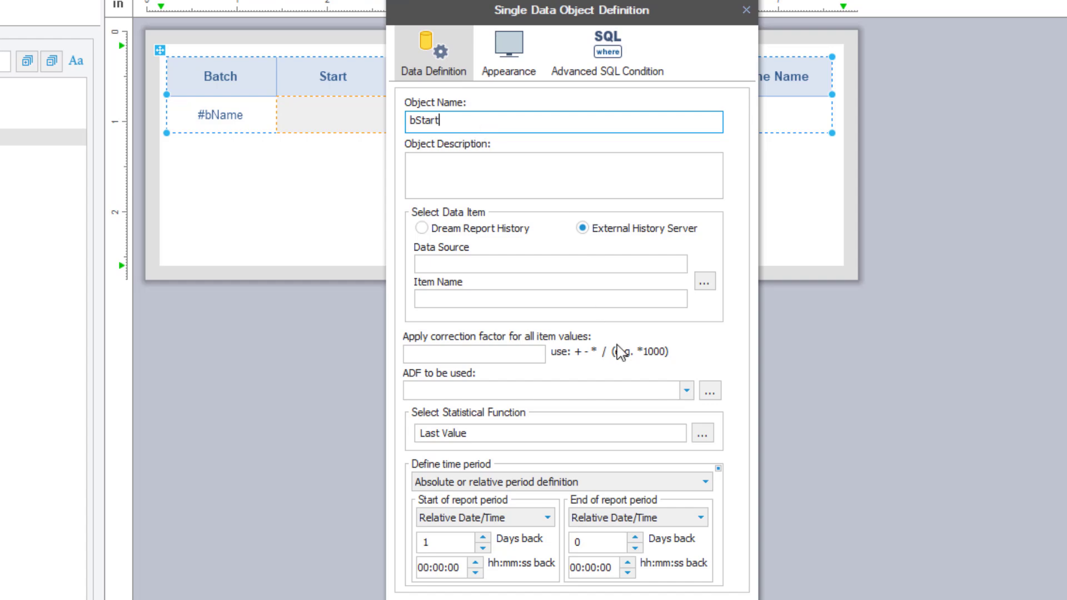
{"action": "left_click", "coordinate": [703, 435]}
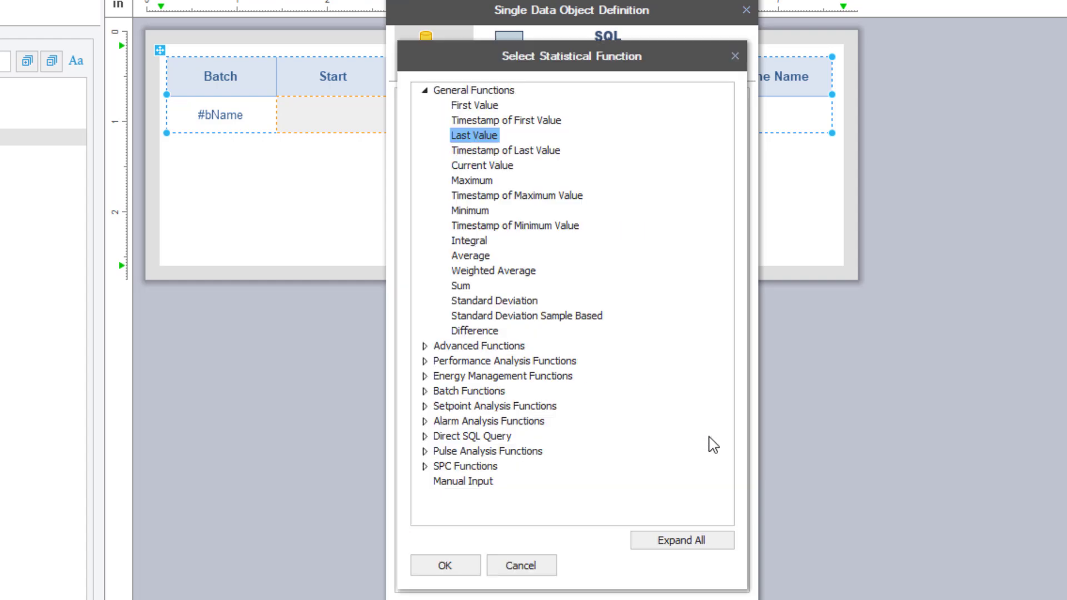
{"action": "double_click", "coordinate": [469, 390]}
{"action": "left_click", "coordinate": [481, 423]}
{"action": "double_click", "coordinate": [481, 423]}
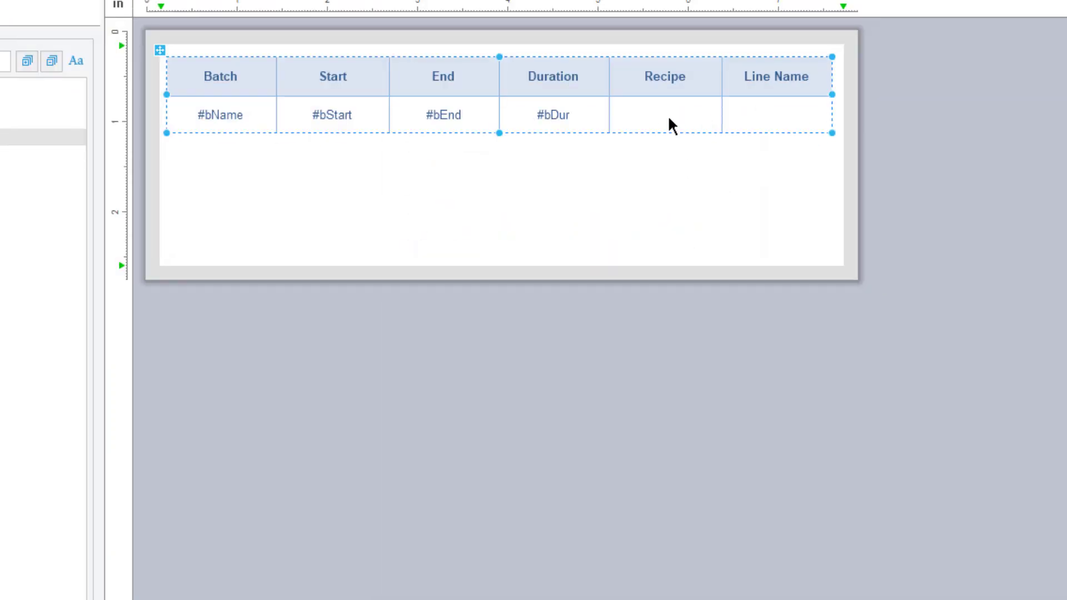
Put expression bRecipe with '[ctx#Recipe]' into the empty Recipe cell
{"action": "right_click", "coordinate": [669, 122]}
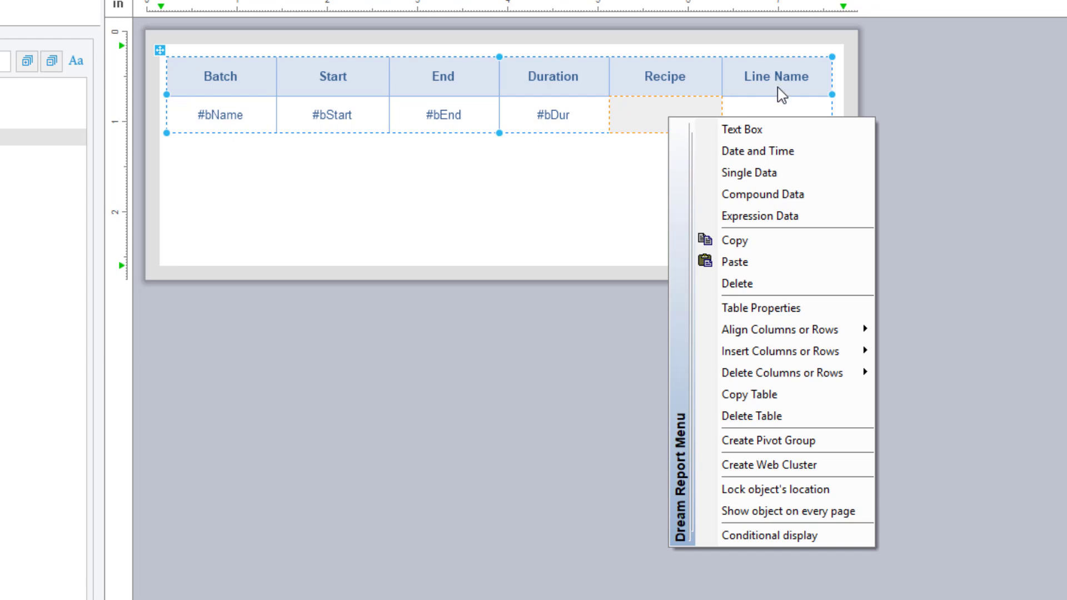
{"action": "left_click", "coordinate": [765, 218]}
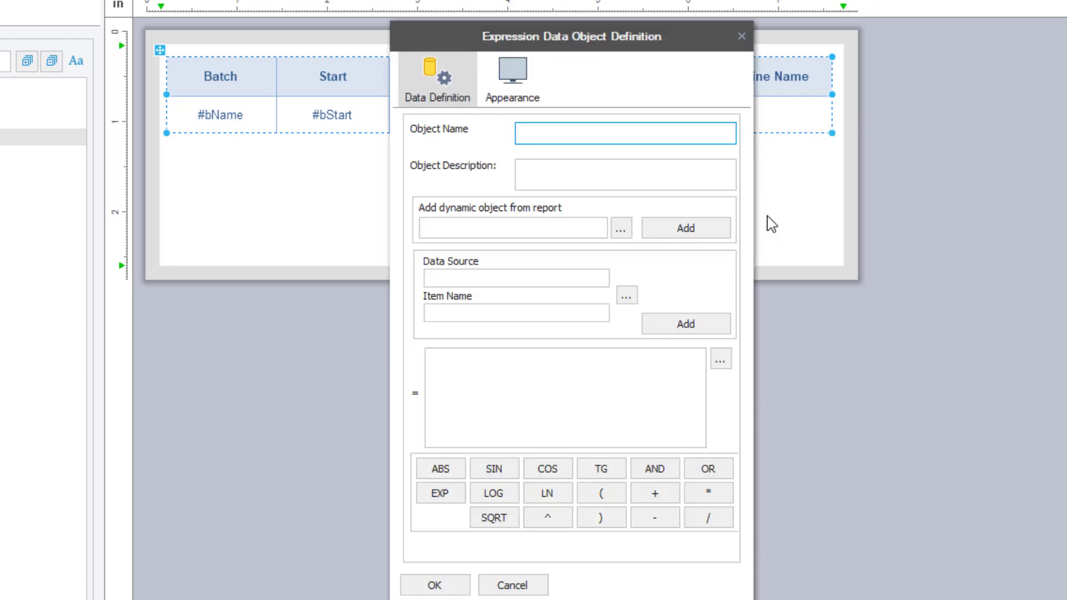
{"action": "type", "text": "bRecipe"}
{"action": "left_click", "coordinate": [641, 371]}
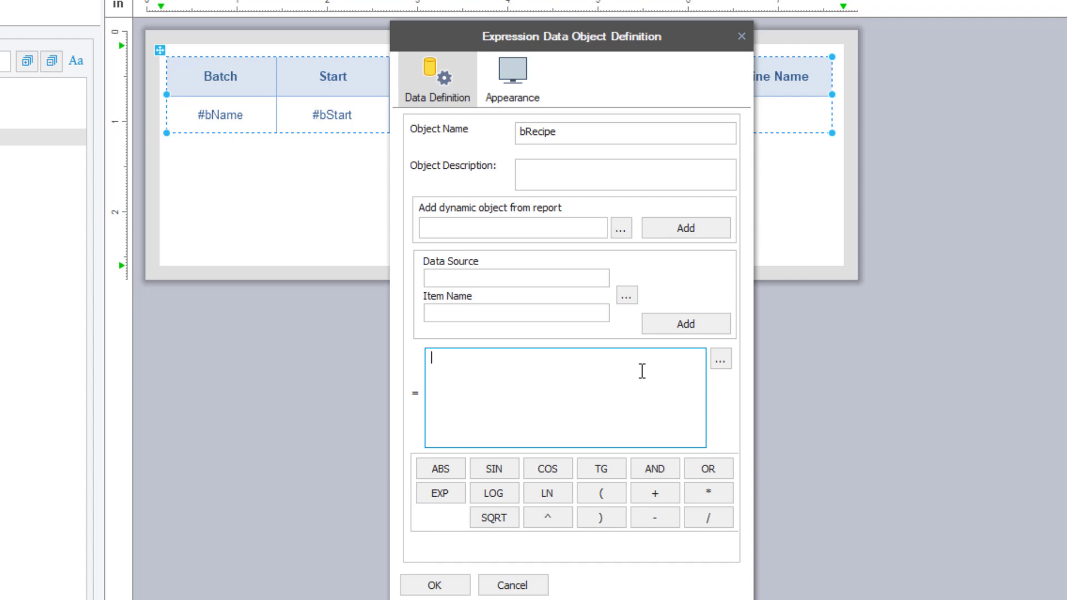
{"action": "type", "text": "'["}
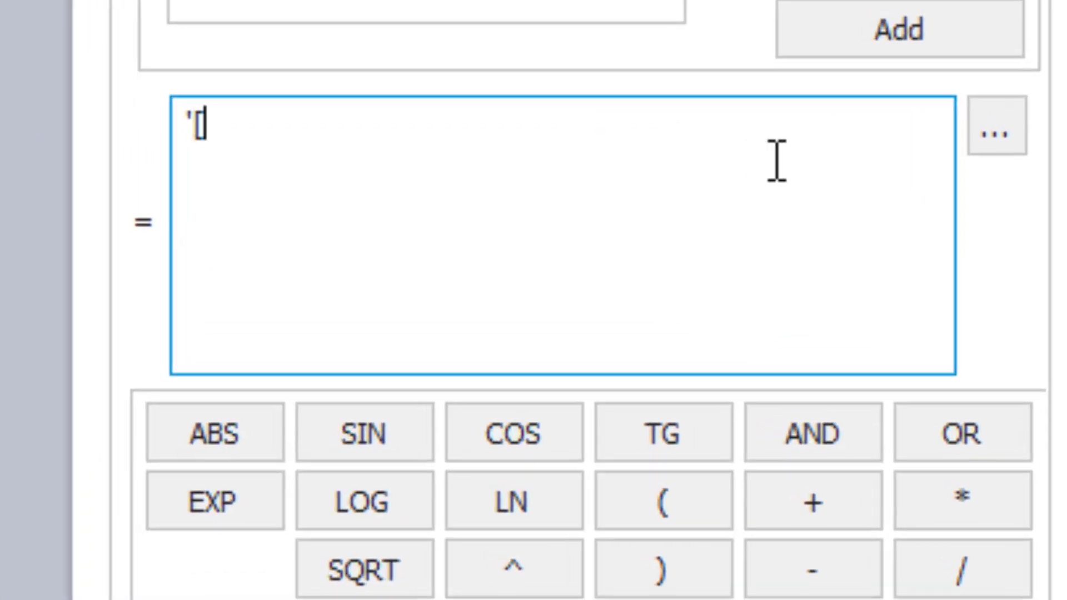
{"action": "type", "text": "ct"}
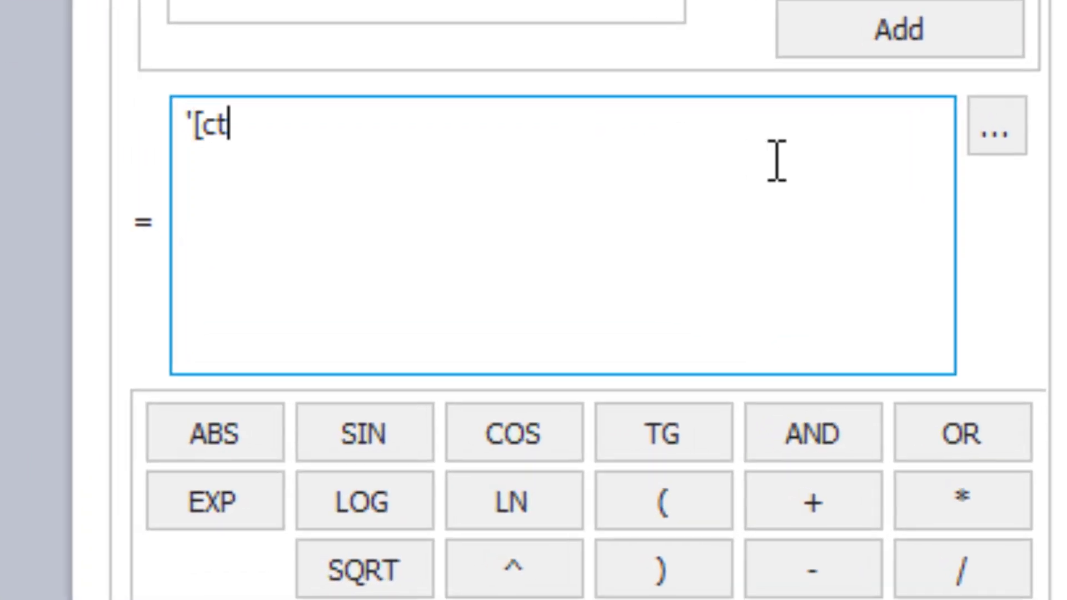
{"action": "type", "text": "x#Recipe]"}
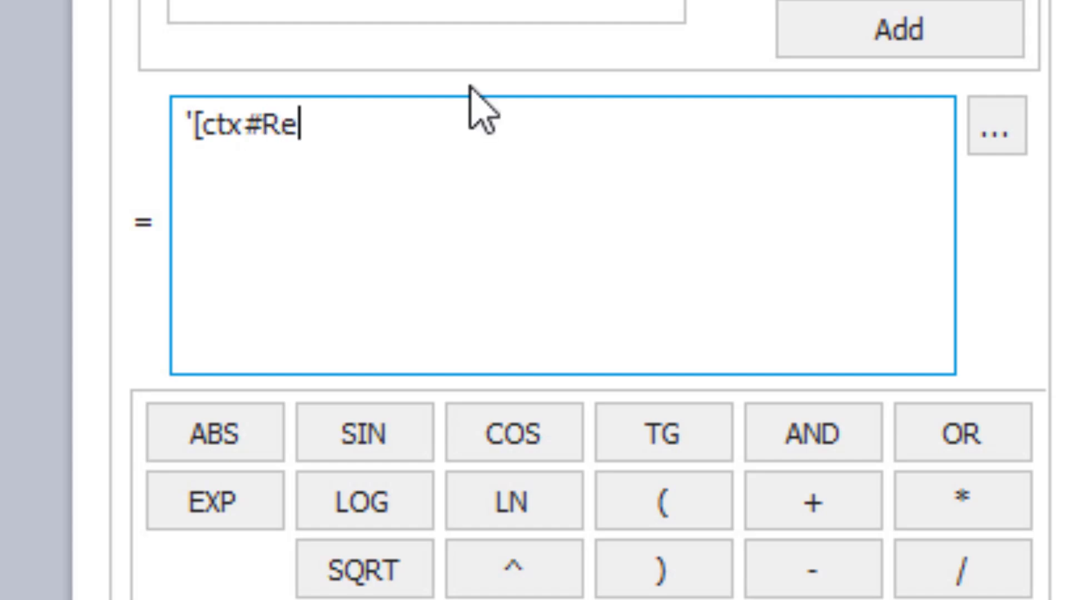
{"action": "type", "text": "'"}
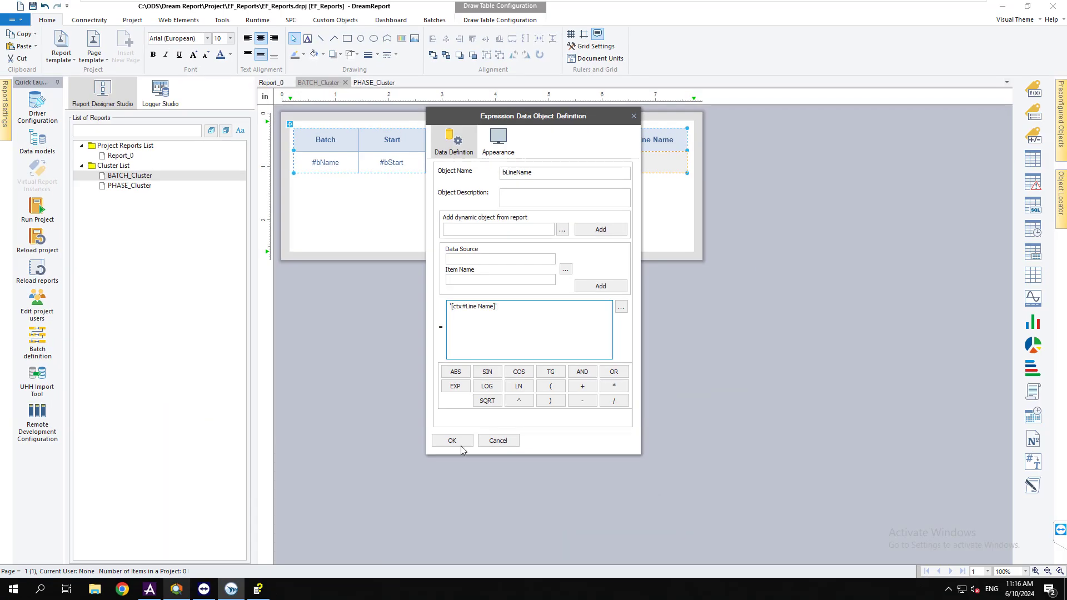
{"action": "left_click", "coordinate": [460, 445]}
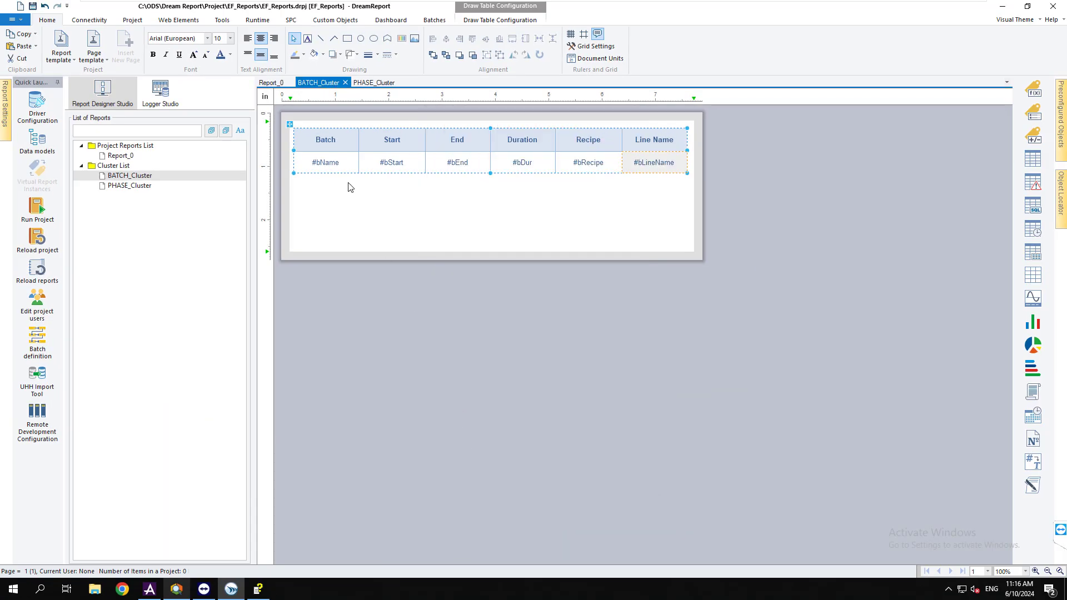
Draw an automatic statistical table below the header table, reading from the PI_AF_RawData source
{"action": "left_click", "coordinate": [453, 211]}
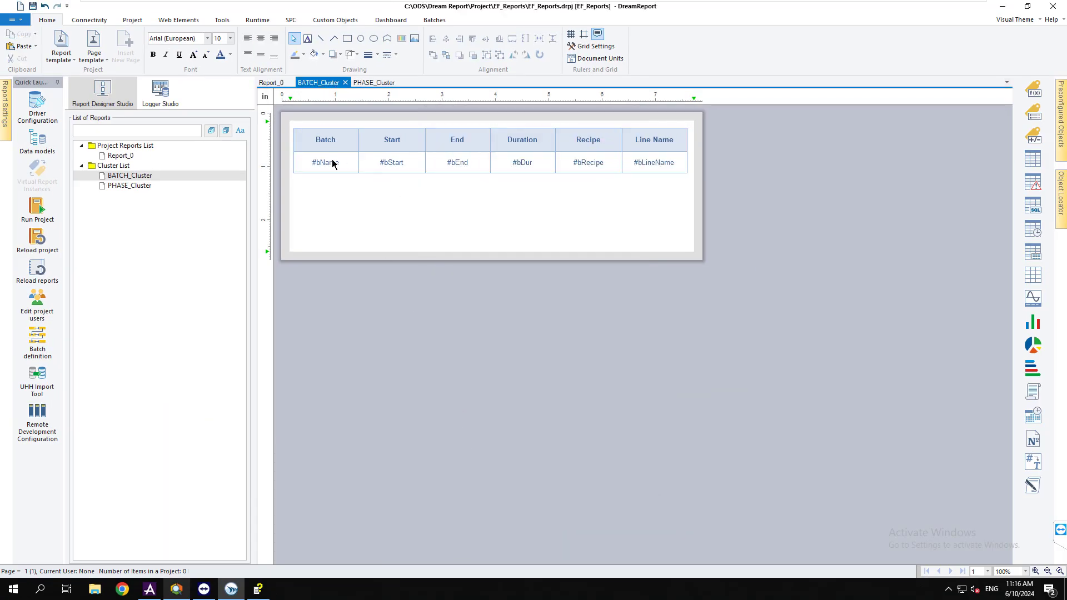
{"action": "left_click", "coordinate": [1034, 260]}
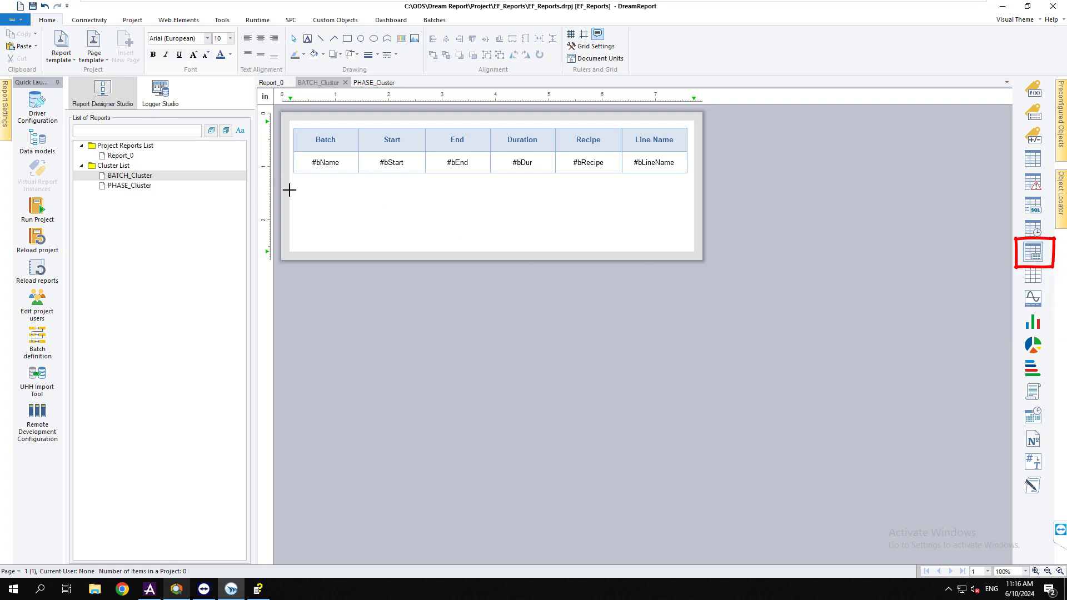
{"action": "left_click_drag", "start_coordinate": [294, 189], "coordinate": [685, 242]}
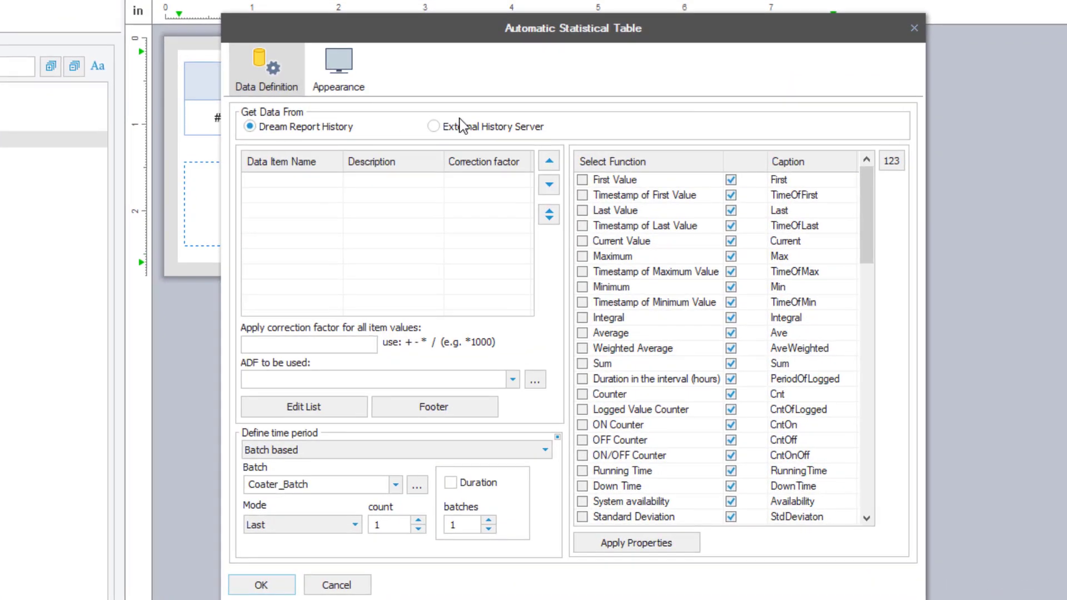
{"action": "left_click", "coordinate": [460, 126]}
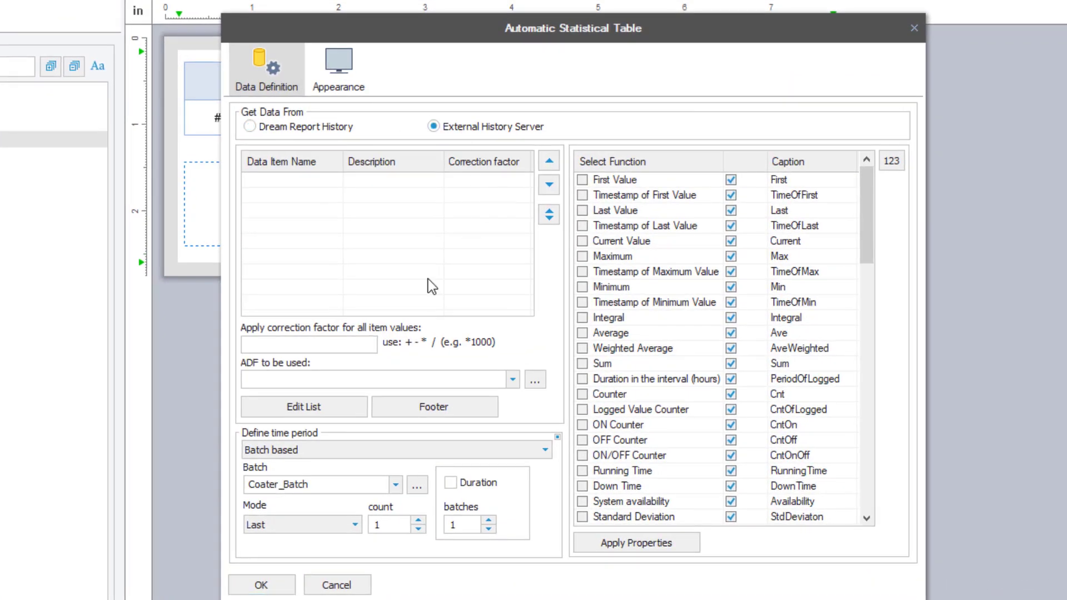
{"action": "left_click", "coordinate": [324, 406]}
{"action": "left_click", "coordinate": [489, 89]}
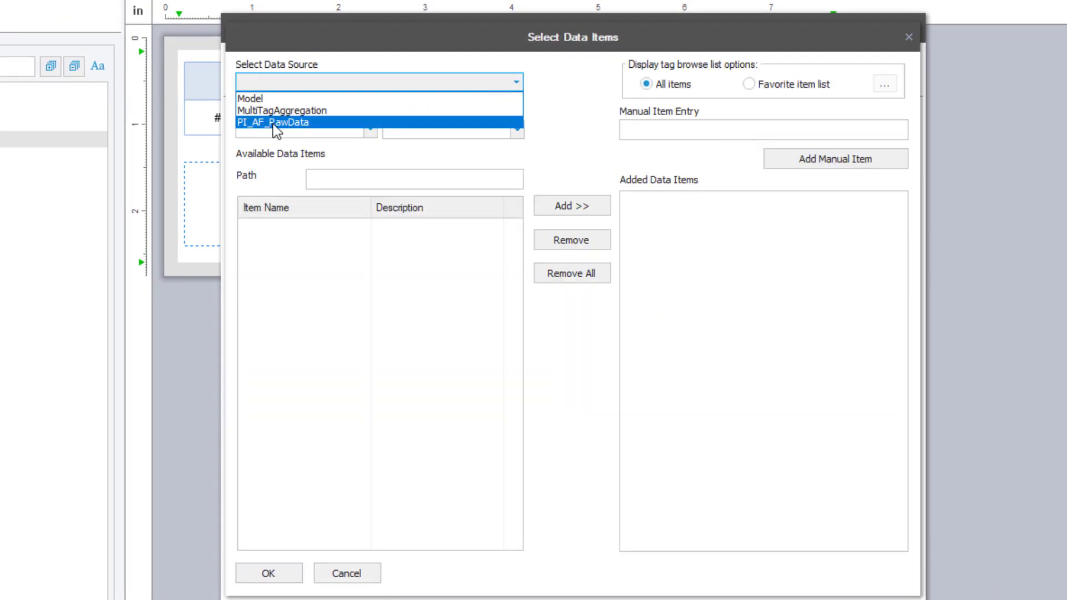
{"action": "left_click", "coordinate": [313, 124]}
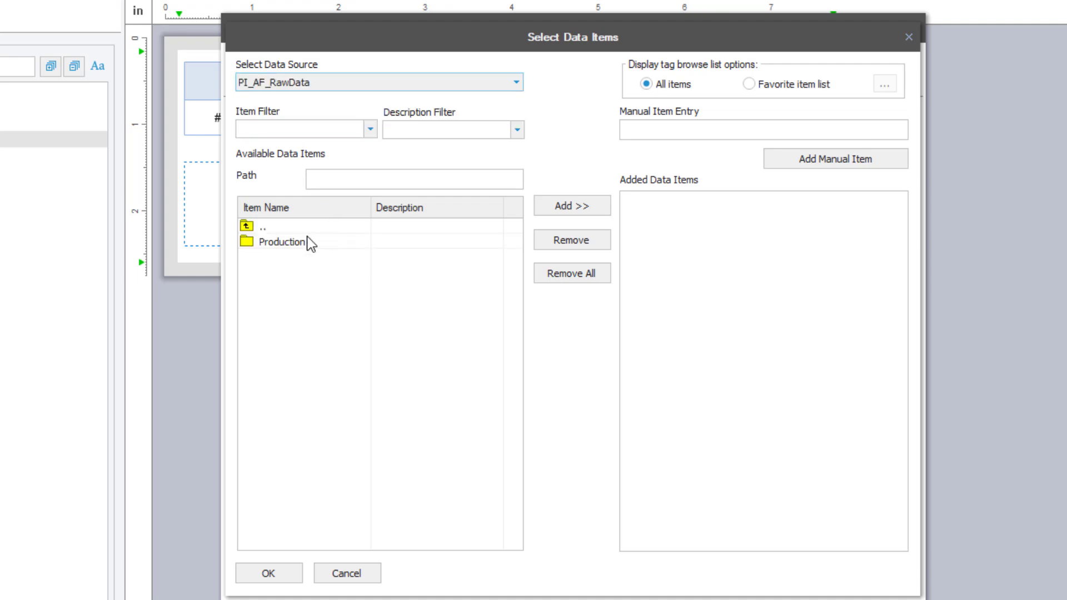
Add Bypass flow (FI 3.04) with First, Last, Max, Min and Average statistics
{"action": "double_click", "coordinate": [304, 244]}
{"action": "double_click", "coordinate": [297, 242]}
{"action": "double_click", "coordinate": [298, 242]}
{"action": "double_click", "coordinate": [344, 487]}
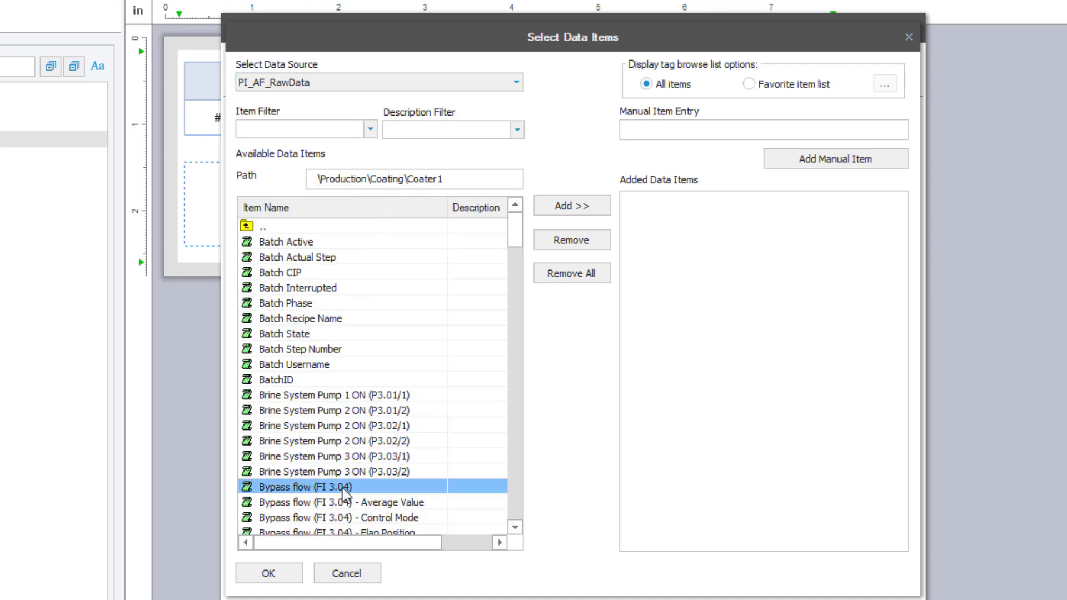
{"action": "key", "text": "Return"}
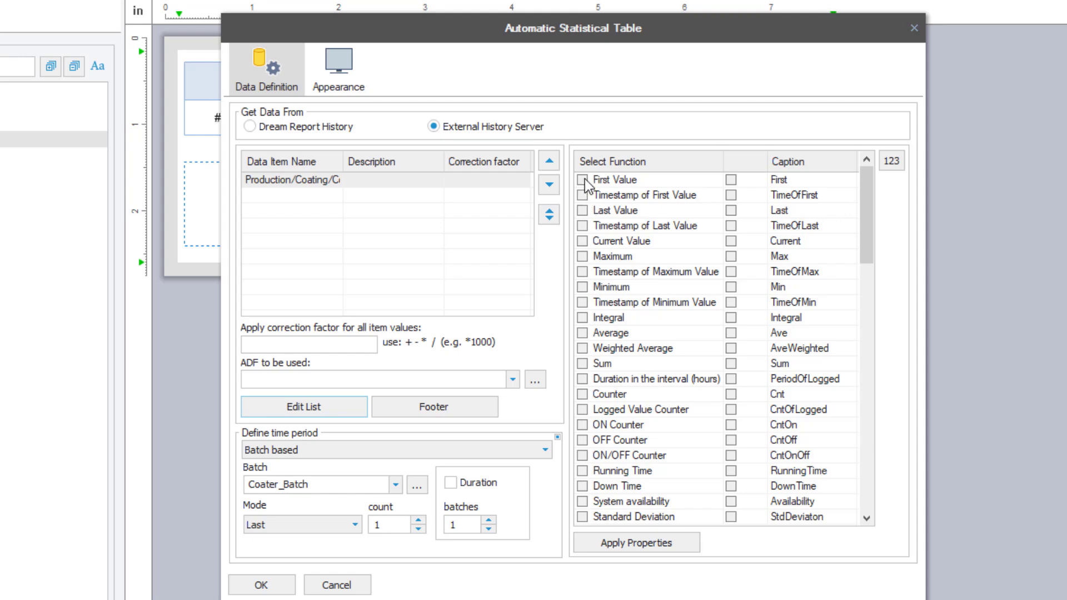
{"action": "left_click", "coordinate": [583, 179]}
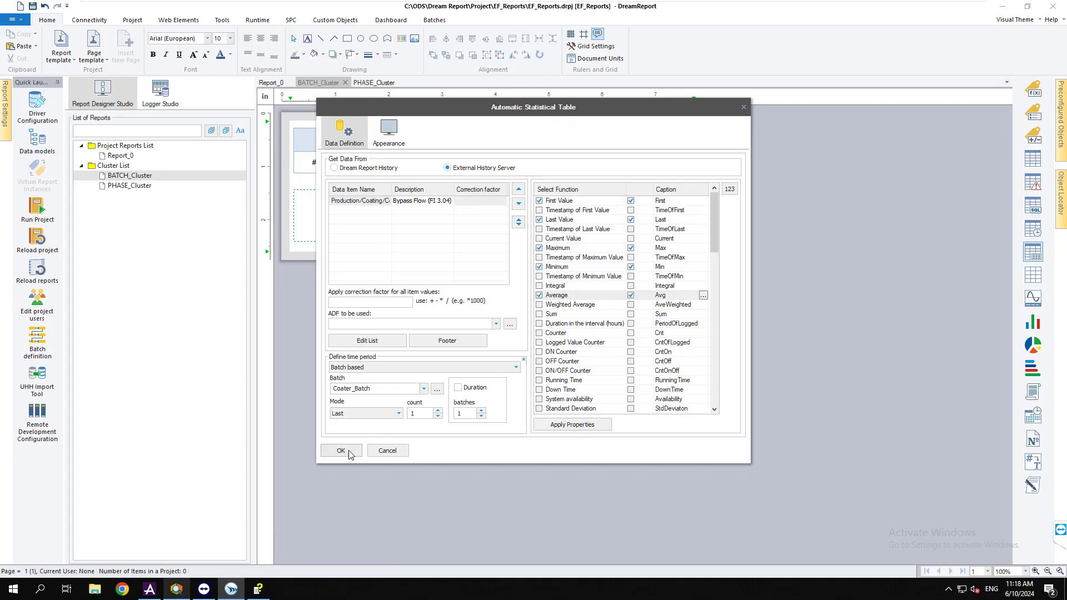
{"action": "left_click", "coordinate": [341, 451]}
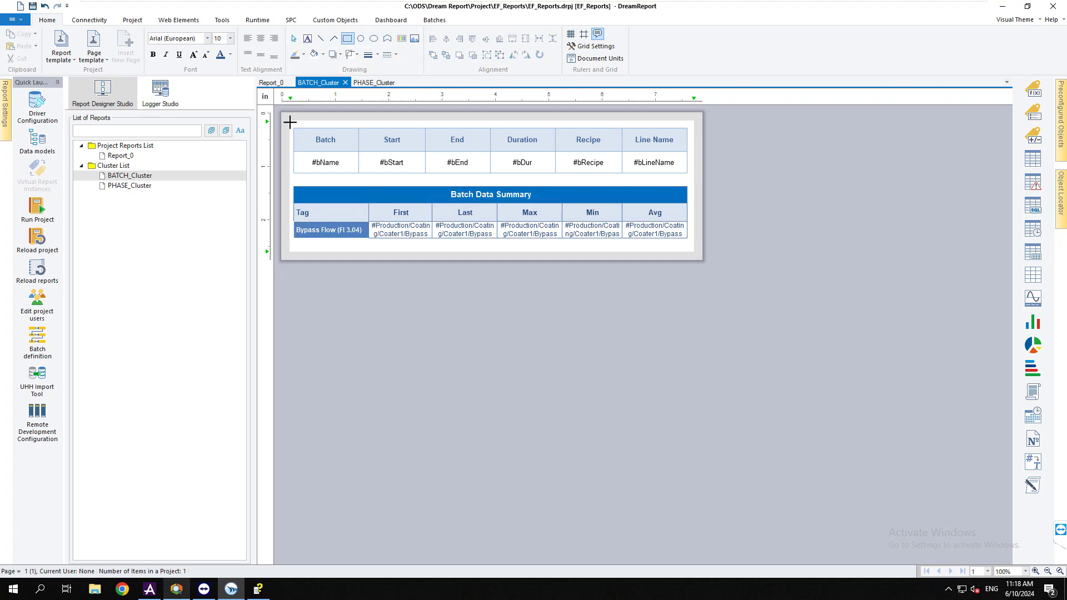
Copy both BATCH_Cluster tables and paste them into the PHASE_Cluster report
{"action": "left_click_drag", "start_coordinate": [307, 156], "coordinate": [691, 248]}
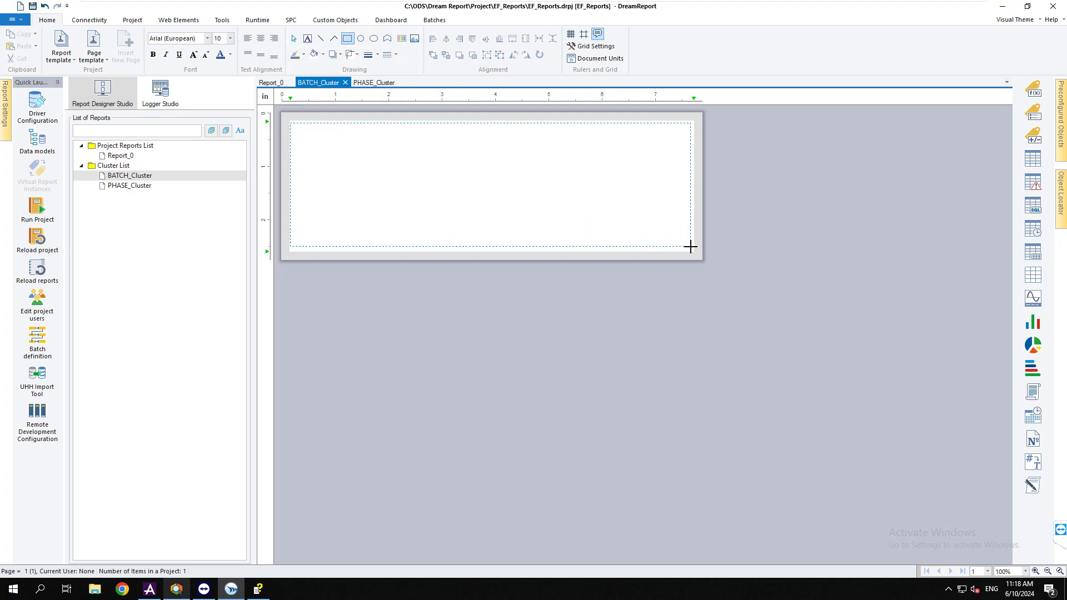
{"action": "left_click", "coordinate": [323, 55]}
{"action": "left_click", "coordinate": [341, 99]}
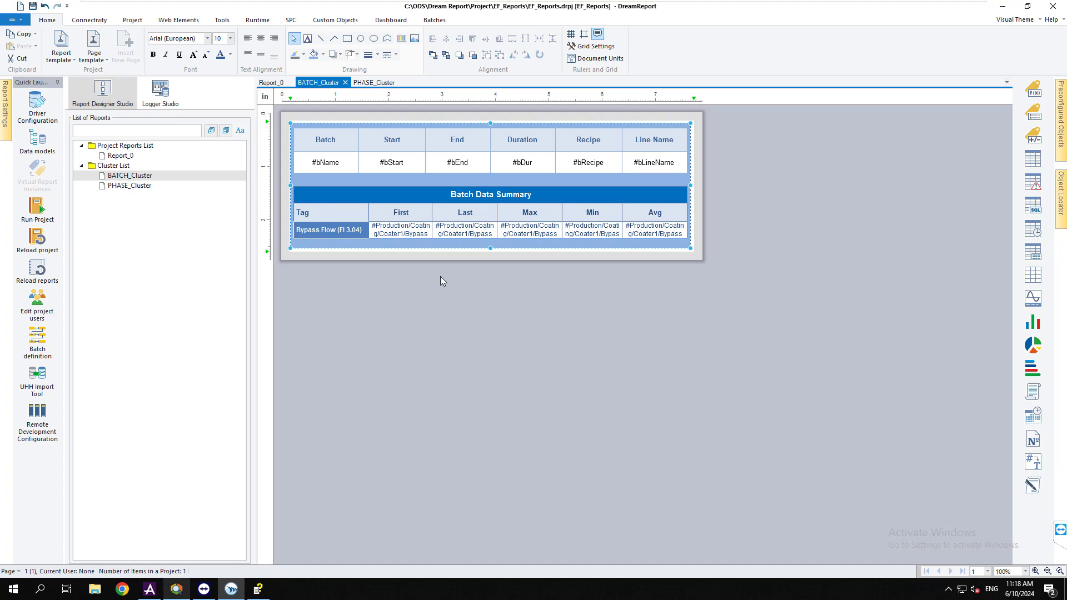
{"action": "key", "text": "ctrl+c"}
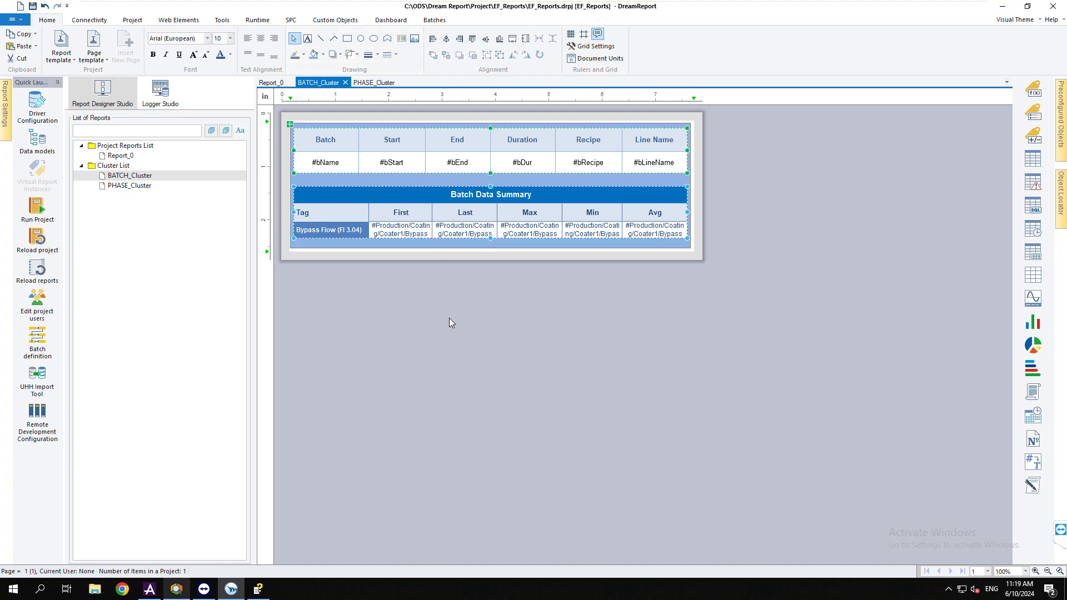
{"action": "double_click", "coordinate": [135, 187]}
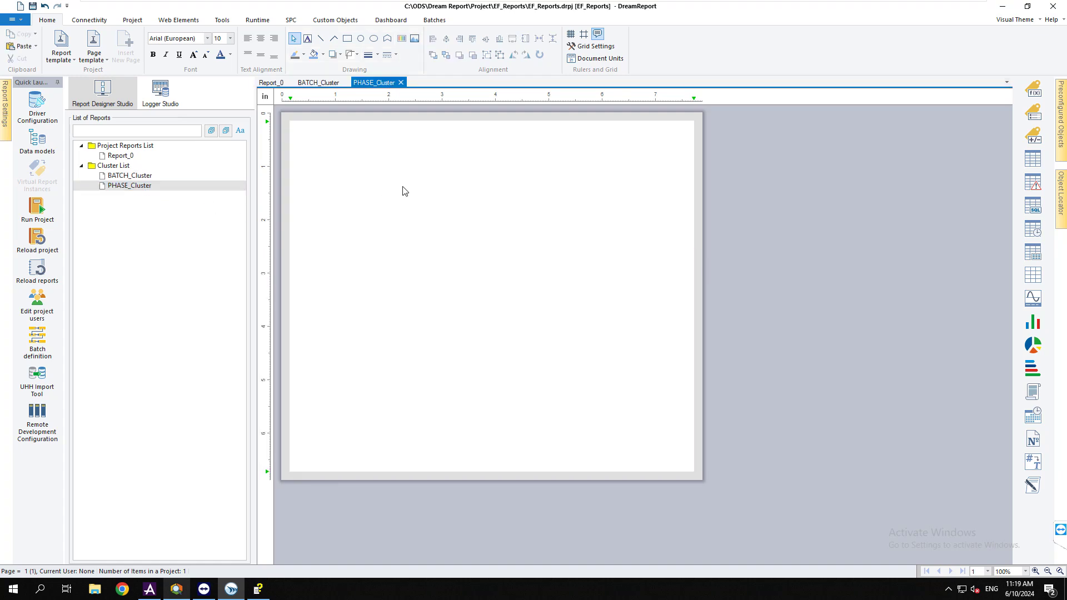
{"action": "key", "text": "ctrl+v"}
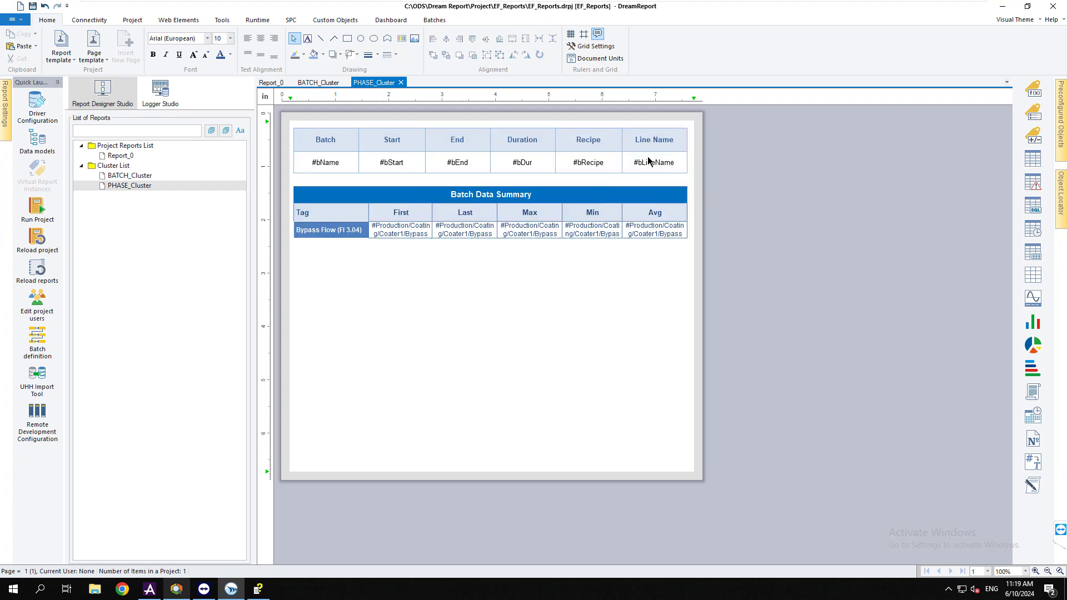
Delete the Line Name column from the pasted header table
{"action": "right_click", "coordinate": [649, 161]}
{"action": "left_click", "coordinate": [647, 136]}
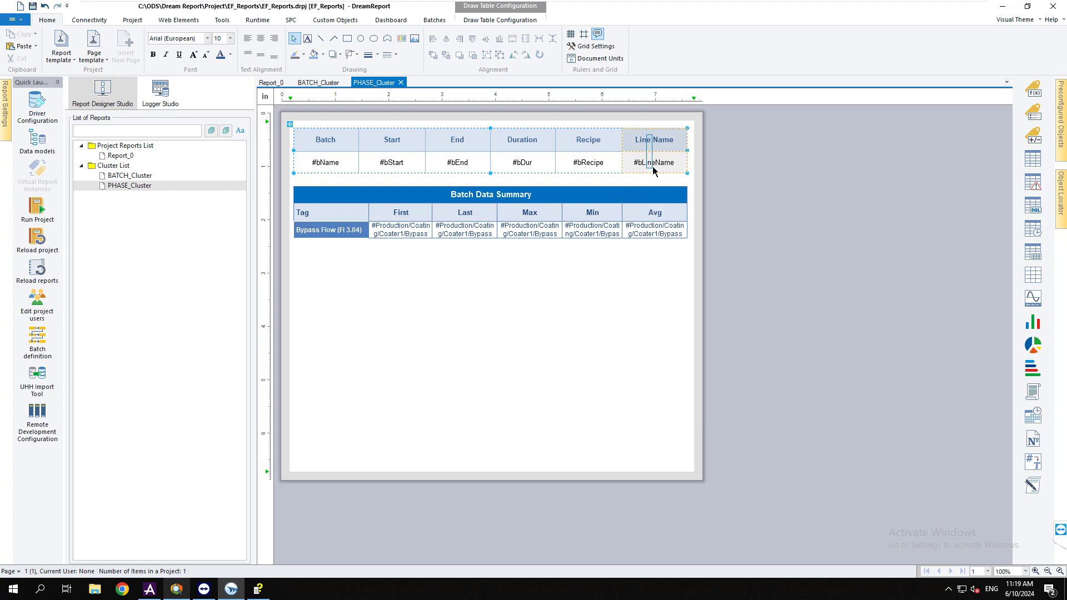
{"action": "right_click", "coordinate": [654, 162]}
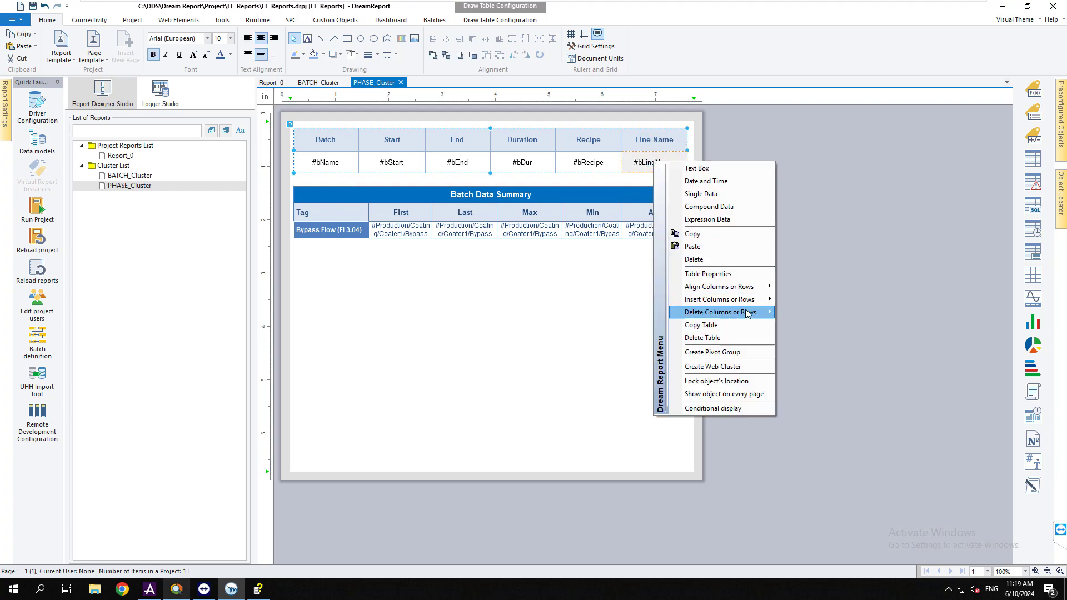
{"action": "mouse_move", "coordinate": [761, 313]}
{"action": "left_click", "coordinate": [805, 310]}
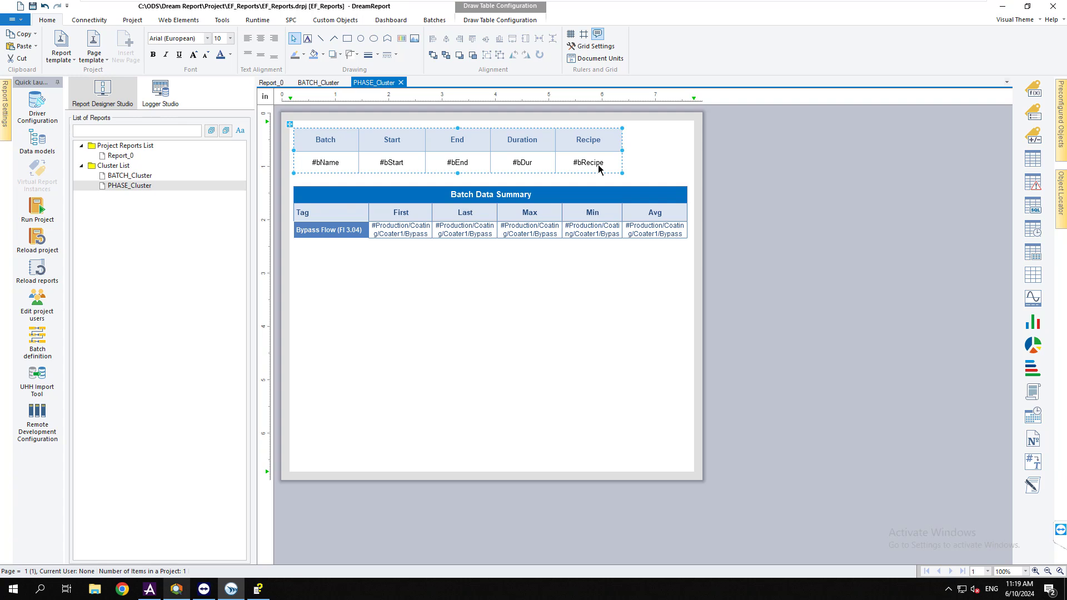
Retitle the Recipe heading to 'Equipment Type'
{"action": "double_click", "coordinate": [592, 144]}
{"action": "double_click", "coordinate": [591, 135]}
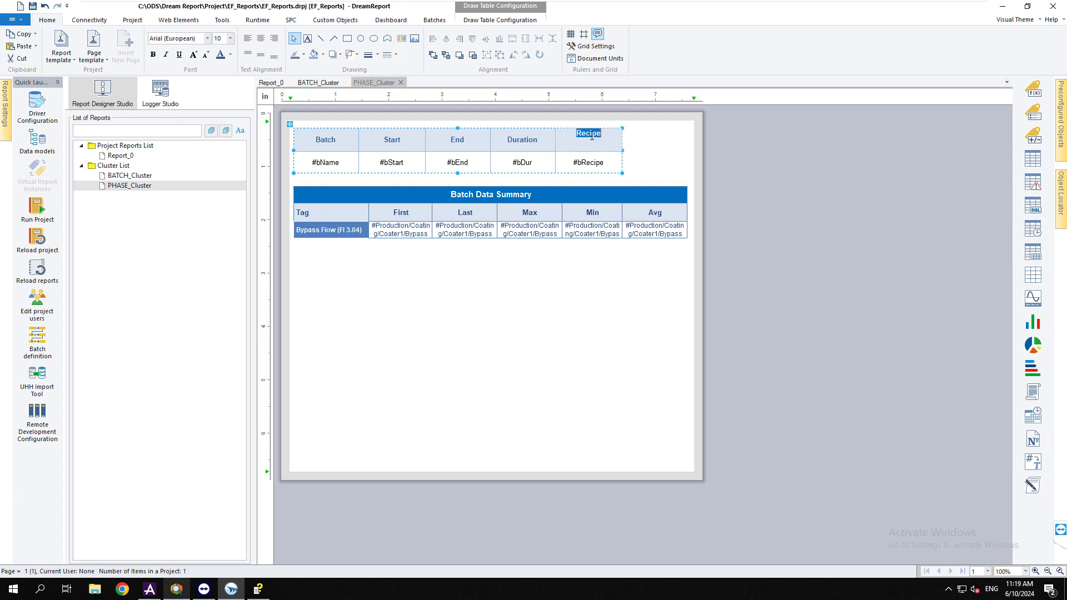
{"action": "type", "text": "Equipment Type"}
{"action": "left_click", "coordinate": [611, 172]}
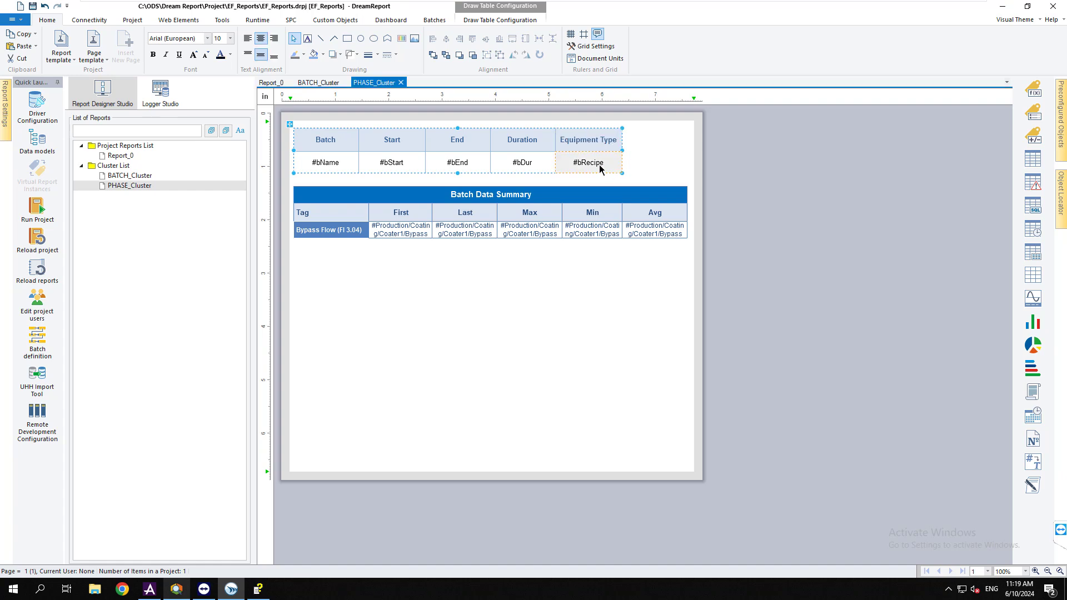
Change the #bRecipe expression to [ctx#Eqp_Type] with 0 decimal precision
{"action": "double_click", "coordinate": [588, 162]}
{"action": "double_click", "coordinate": [481, 305]}
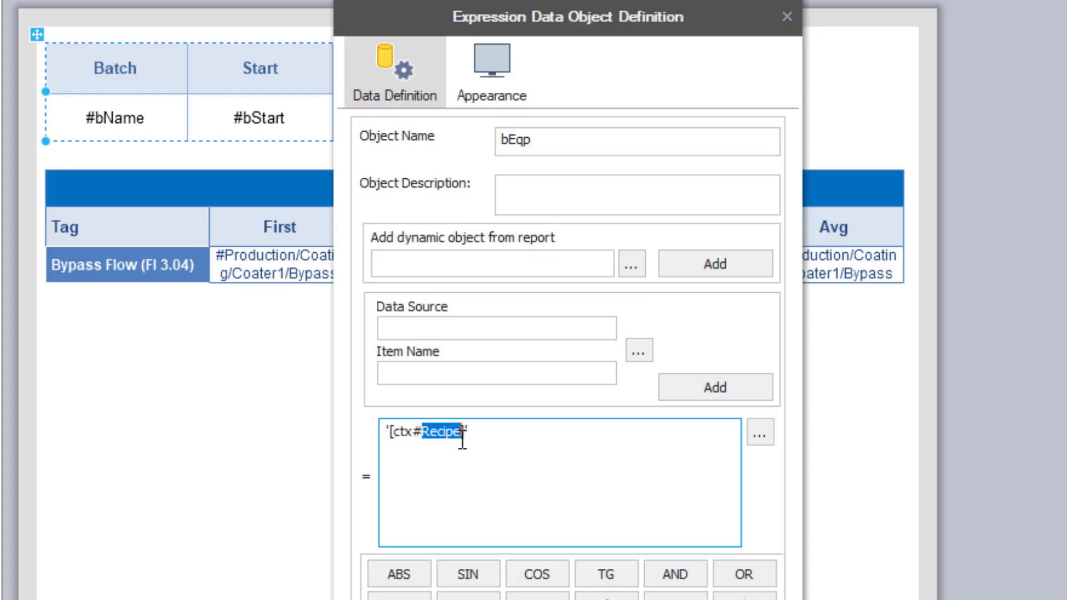
{"action": "type", "text": "Eqp_Type"}
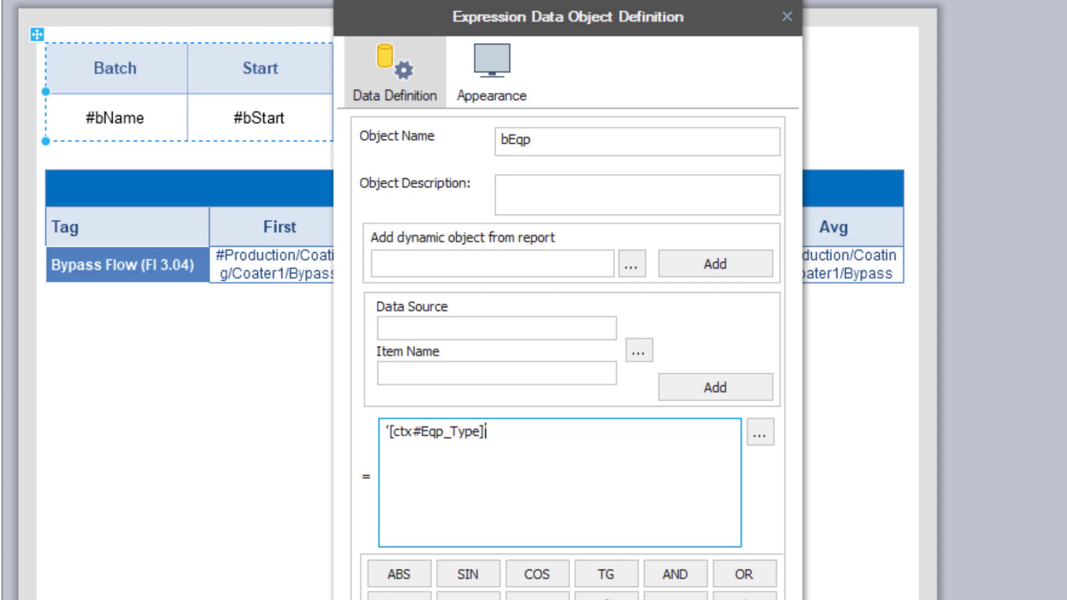
{"action": "key", "text": "BackSpace"}
{"action": "type", "text": "]"}
{"action": "key", "text": "Home"}
{"action": "key", "text": "Delete"}
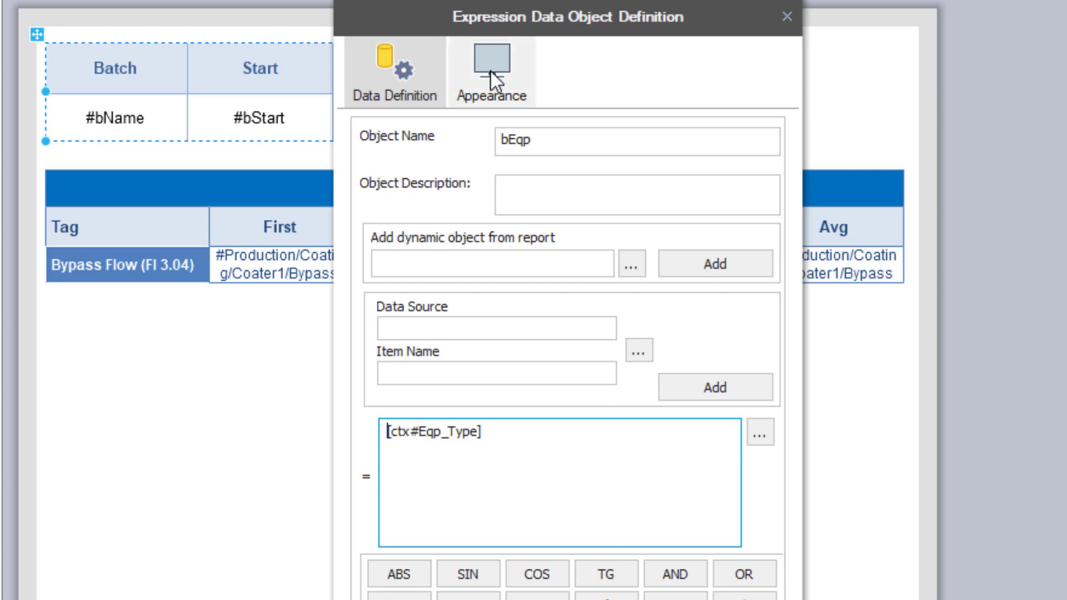
{"action": "left_click", "coordinate": [496, 91]}
{"action": "left_click", "coordinate": [496, 288]}
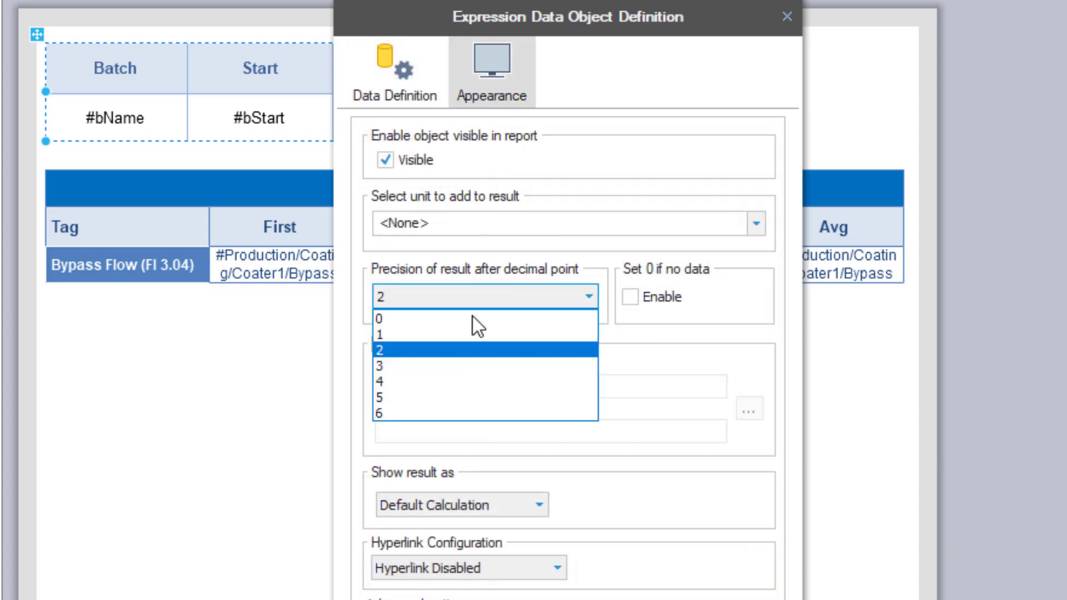
{"action": "left_click", "coordinate": [469, 314]}
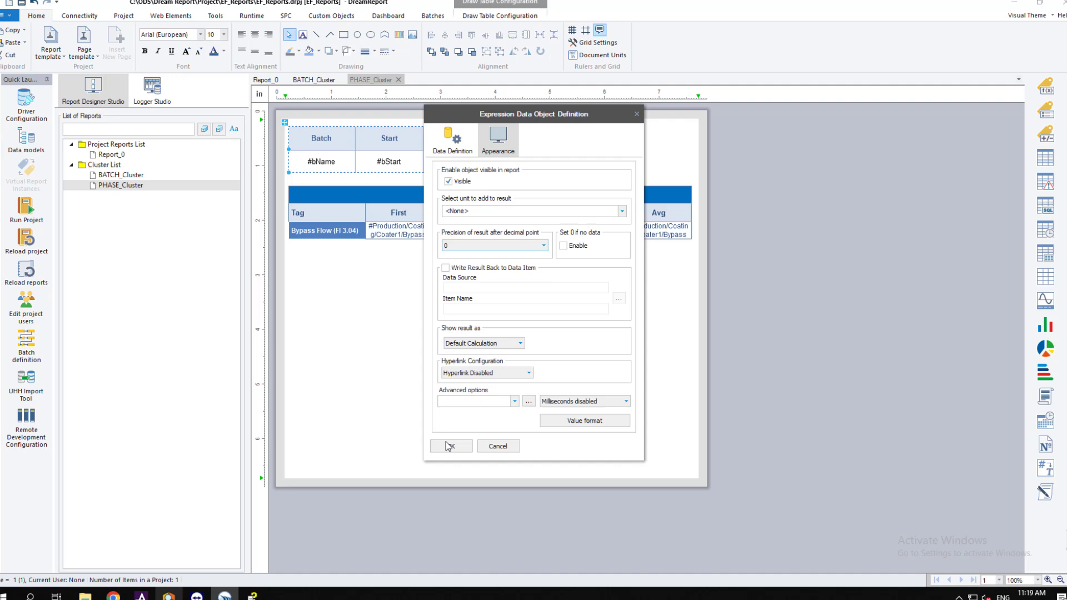
{"action": "left_click", "coordinate": [450, 446]}
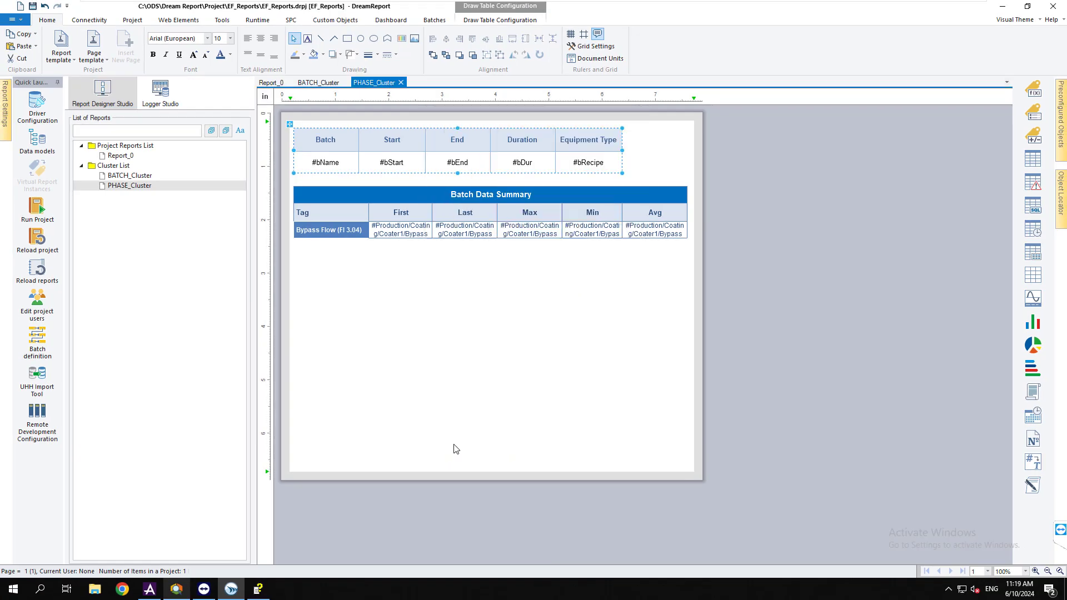
Fill the header cells with lavender
{"action": "left_click", "coordinate": [322, 54]}
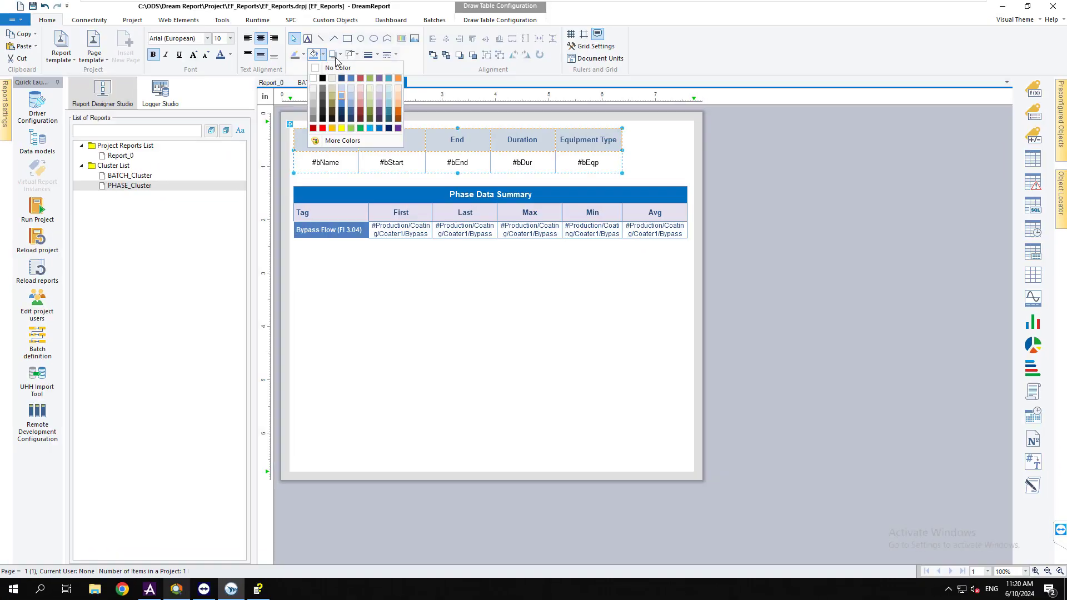
{"action": "left_click", "coordinate": [387, 92]}
{"action": "left_click", "coordinate": [463, 307]}
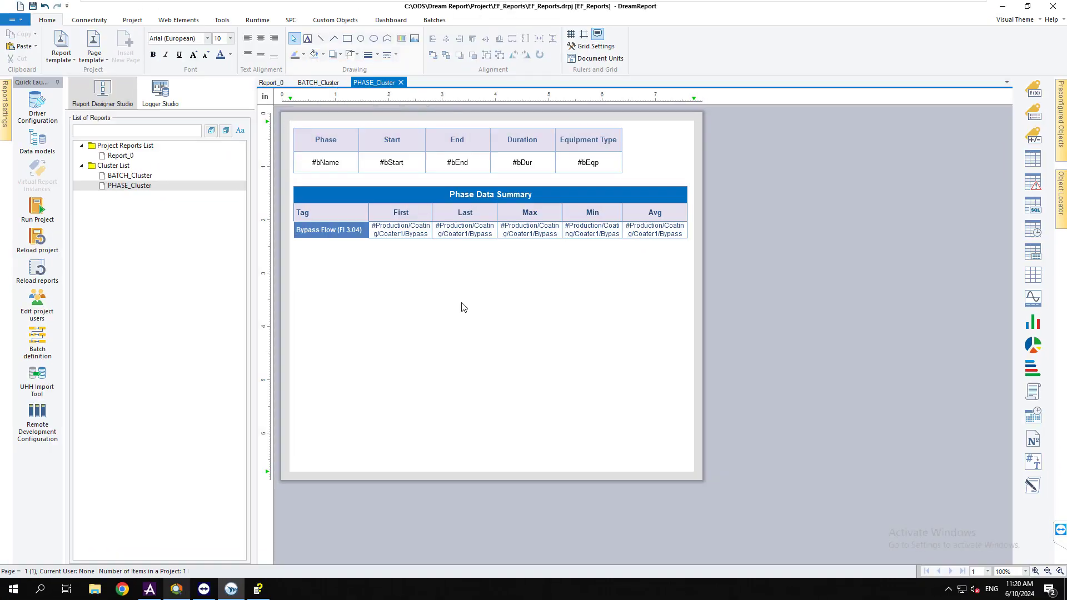
Draw a trend chart under the summary table plotting Bypass flow (FI 3.04) from PI_AF_RawData
{"action": "left_click", "coordinate": [1031, 297]}
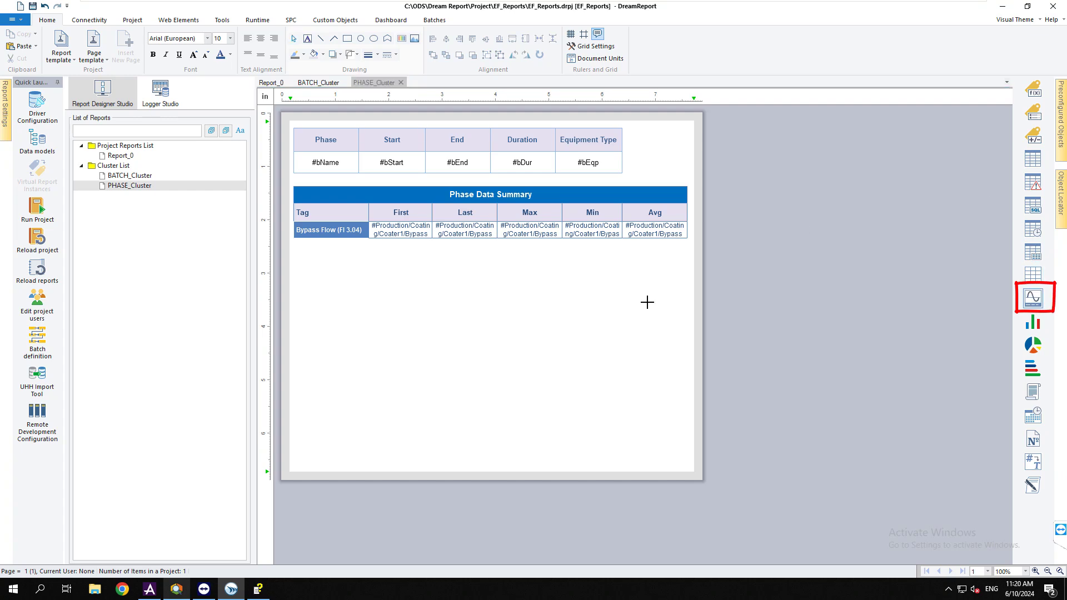
{"action": "left_click_drag", "start_coordinate": [294, 249], "coordinate": [697, 390]}
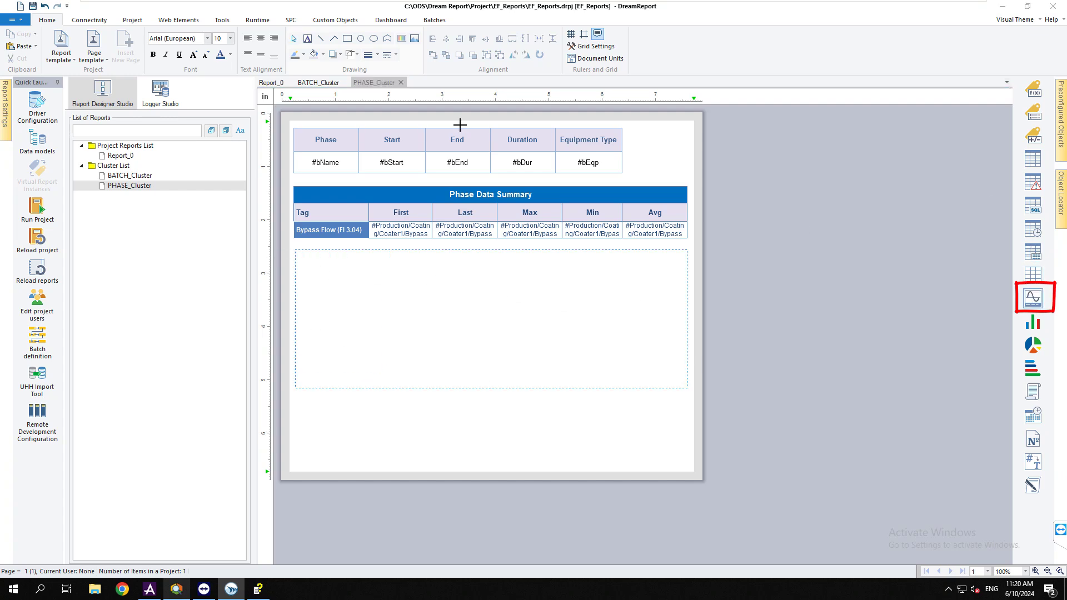
{"action": "left_click", "coordinate": [691, 161]}
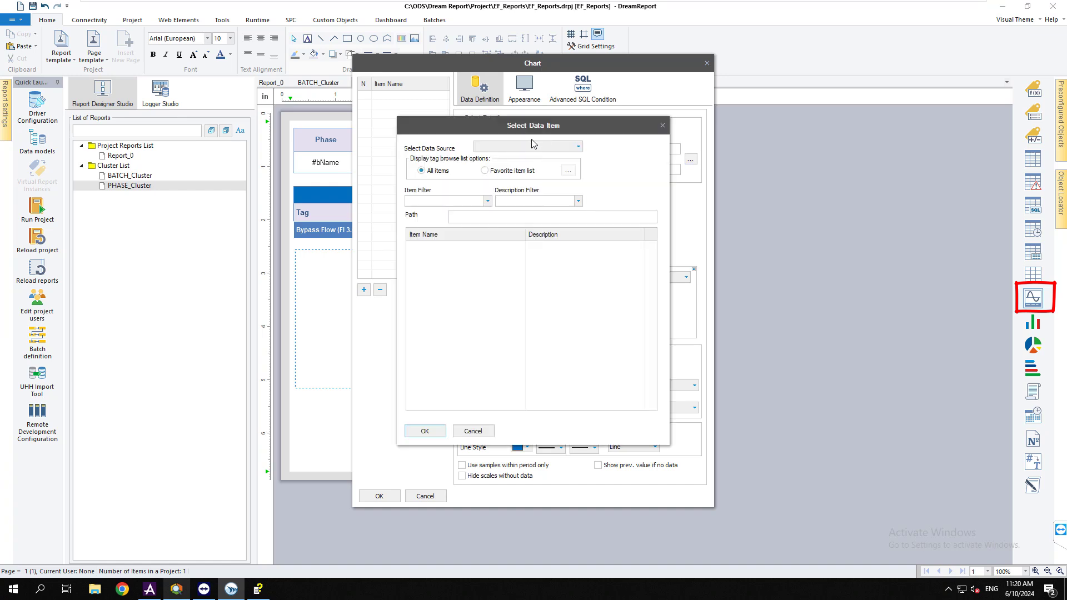
{"action": "left_click", "coordinate": [535, 146]}
{"action": "left_click", "coordinate": [511, 171]}
{"action": "double_click", "coordinate": [436, 256]}
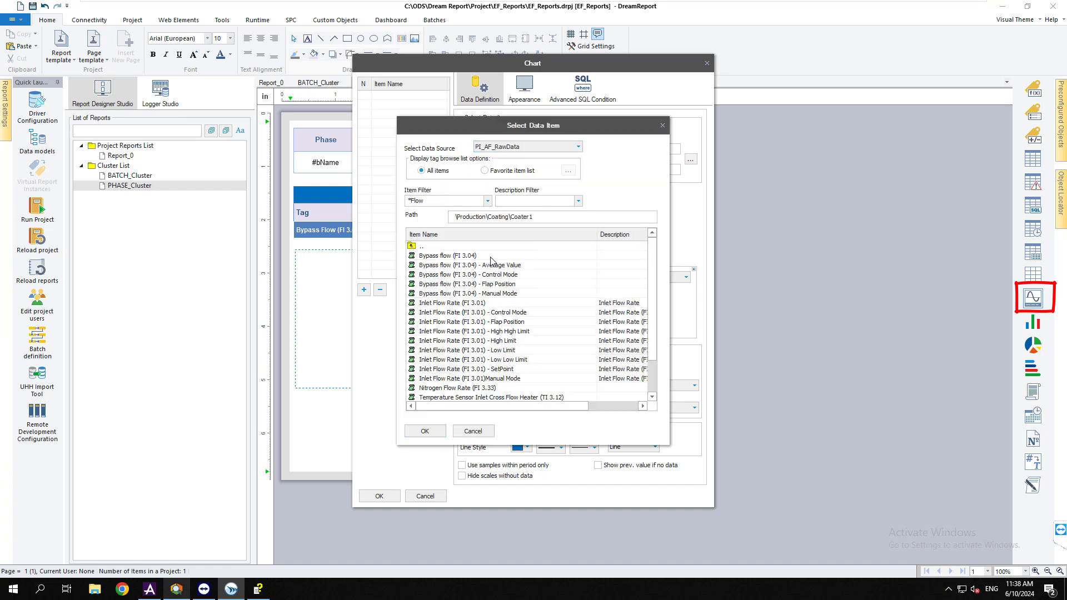
{"action": "left_click", "coordinate": [491, 257]}
{"action": "double_click", "coordinate": [490, 256]}
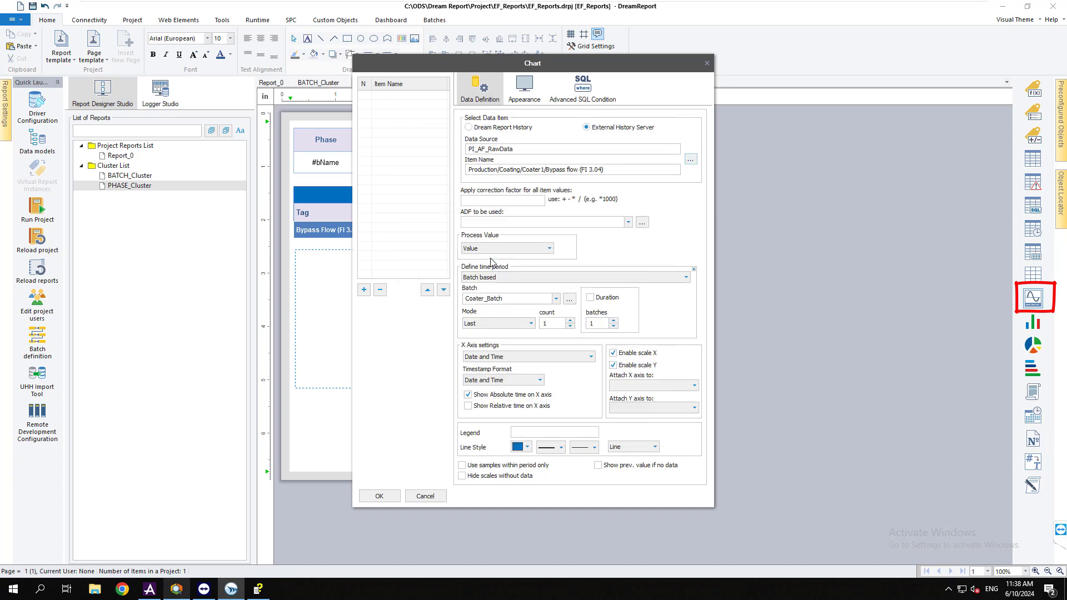
{"action": "left_click", "coordinate": [363, 289]}
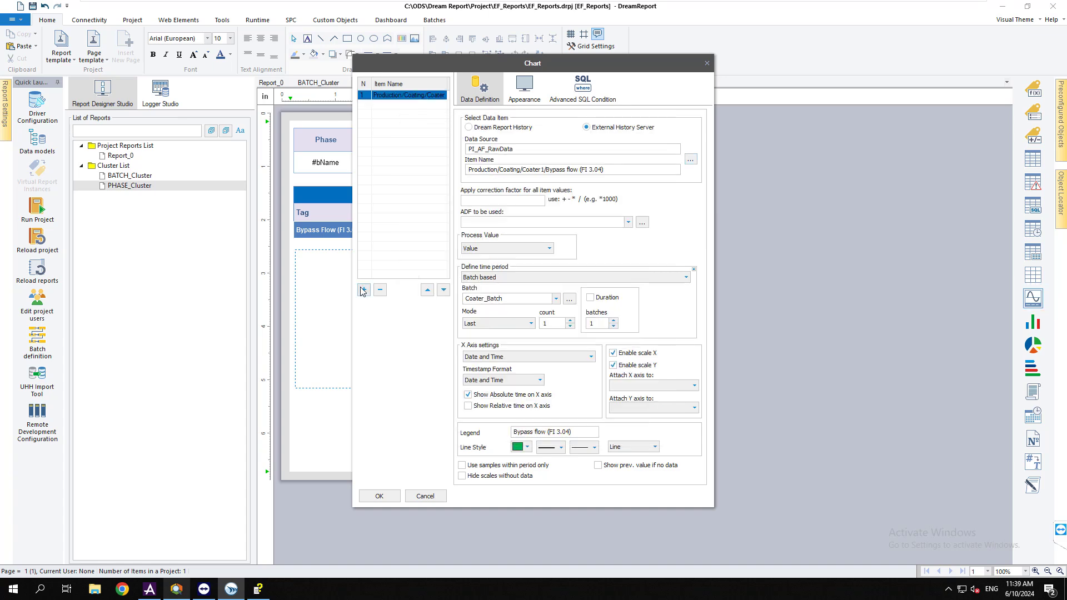
{"action": "left_click", "coordinate": [522, 89]}
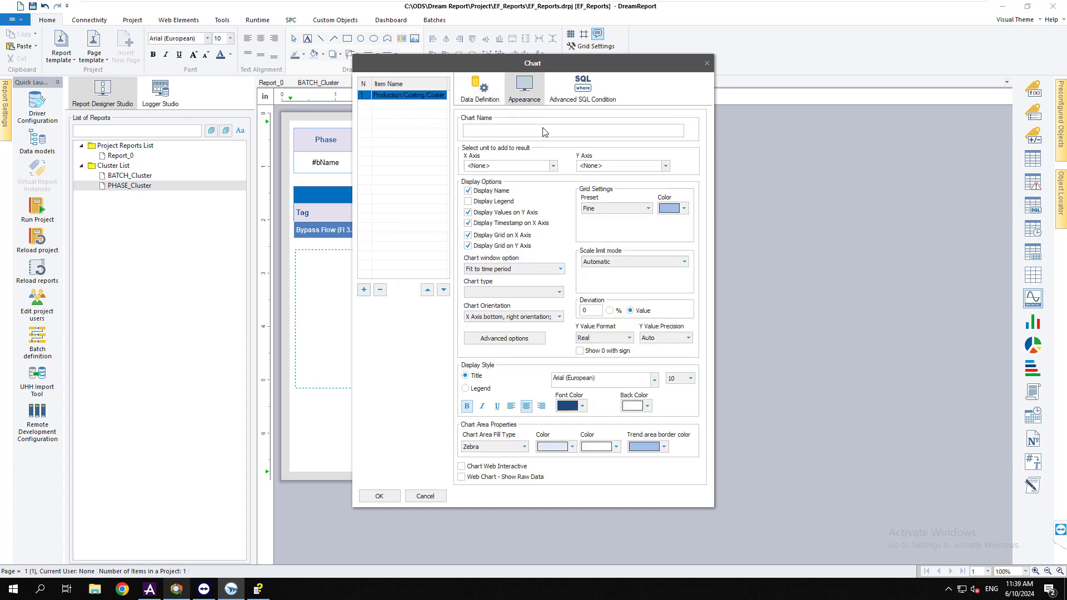
{"action": "left_click", "coordinate": [385, 498]}
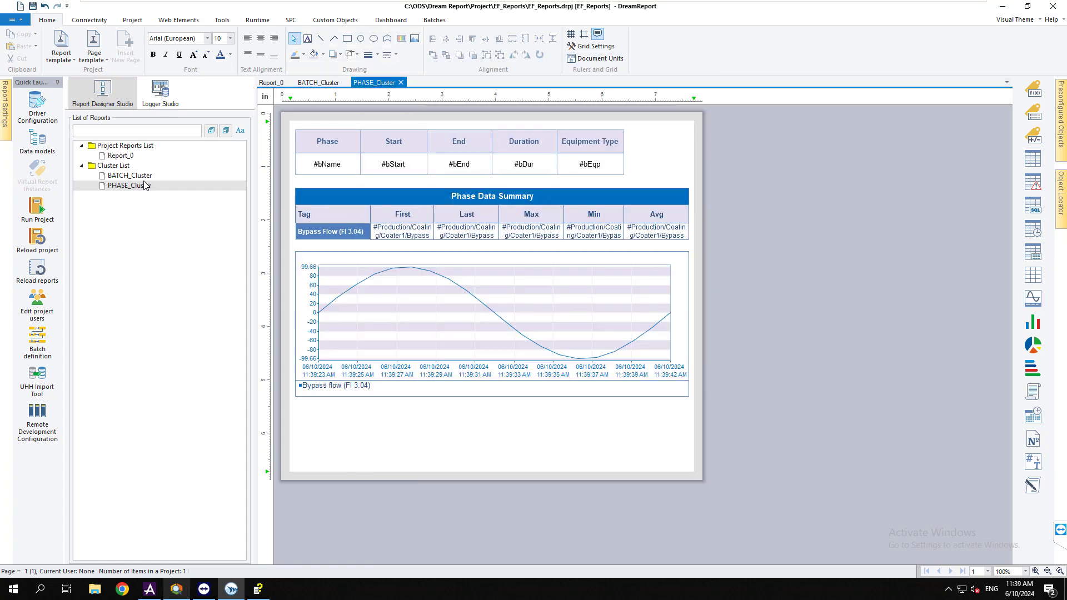
Rename Report_0 to 'Coater Batch Report' and draw a batch object area on its page
{"action": "left_click", "coordinate": [153, 174]}
{"action": "left_click", "coordinate": [155, 183]}
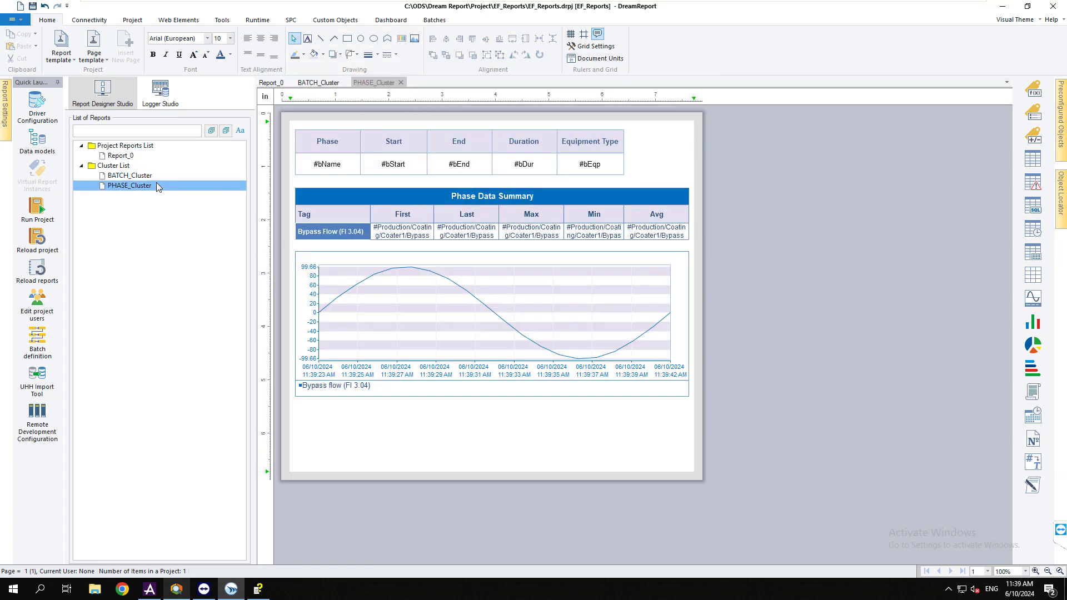
{"action": "left_click", "coordinate": [120, 156]}
{"action": "double_click", "coordinate": [367, 162]}
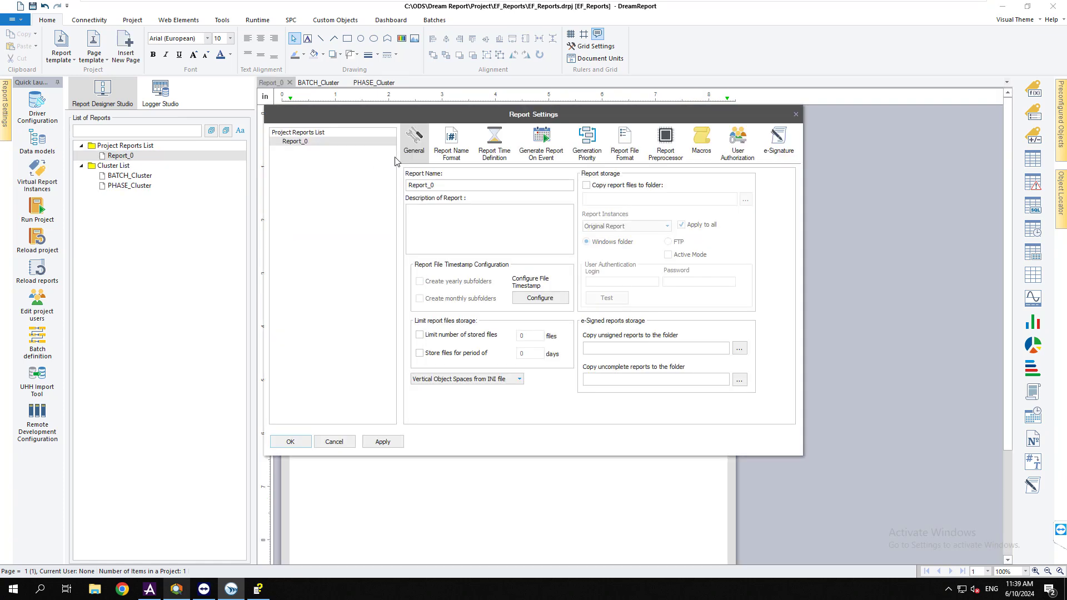
{"action": "double_click", "coordinate": [454, 186]}
{"action": "type", "text": "Coater Batch"}
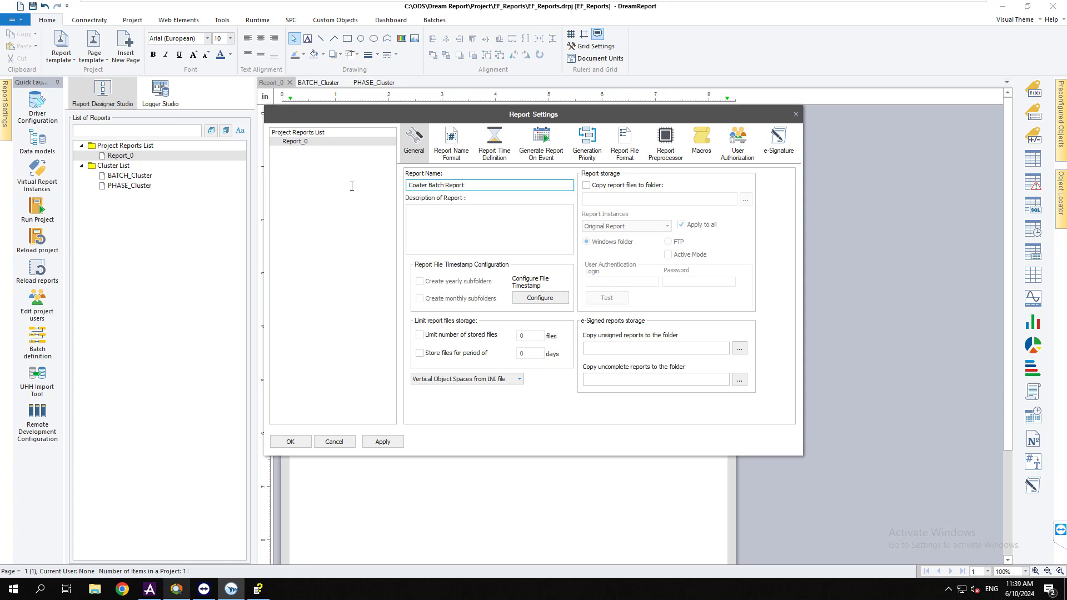
{"action": "left_click", "coordinate": [625, 143]}
{"action": "left_click", "coordinate": [290, 442]}
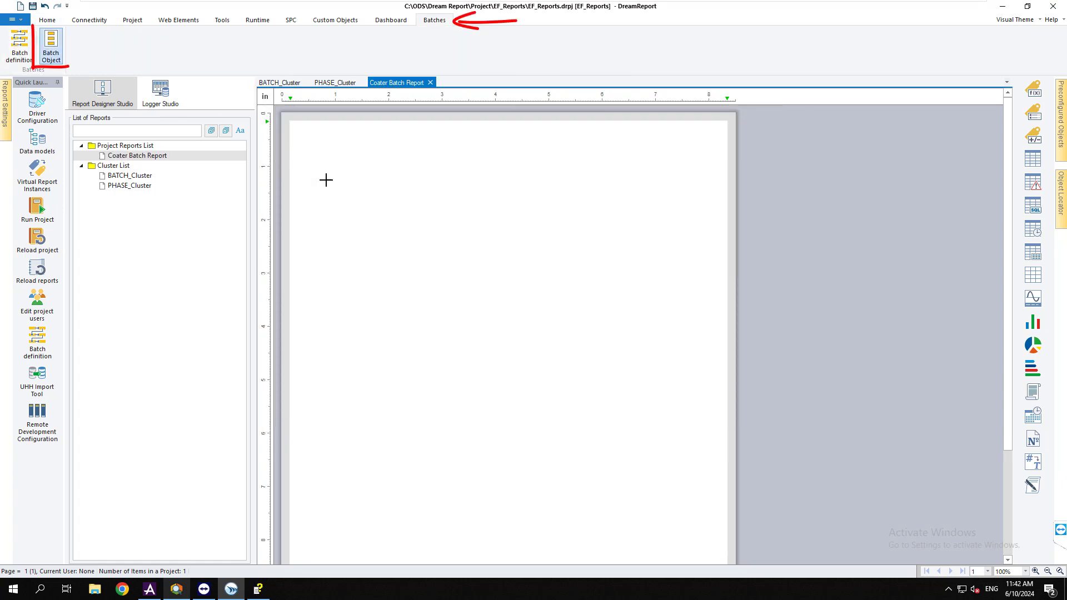
{"action": "mouse_move", "coordinate": [298, 165]}
{"action": "left_mouse_down"}
{"action": "mouse_move", "coordinate": [698, 221]}
{"action": "mouse_move", "coordinate": [715, 237]}
{"action": "left_mouse_up"}
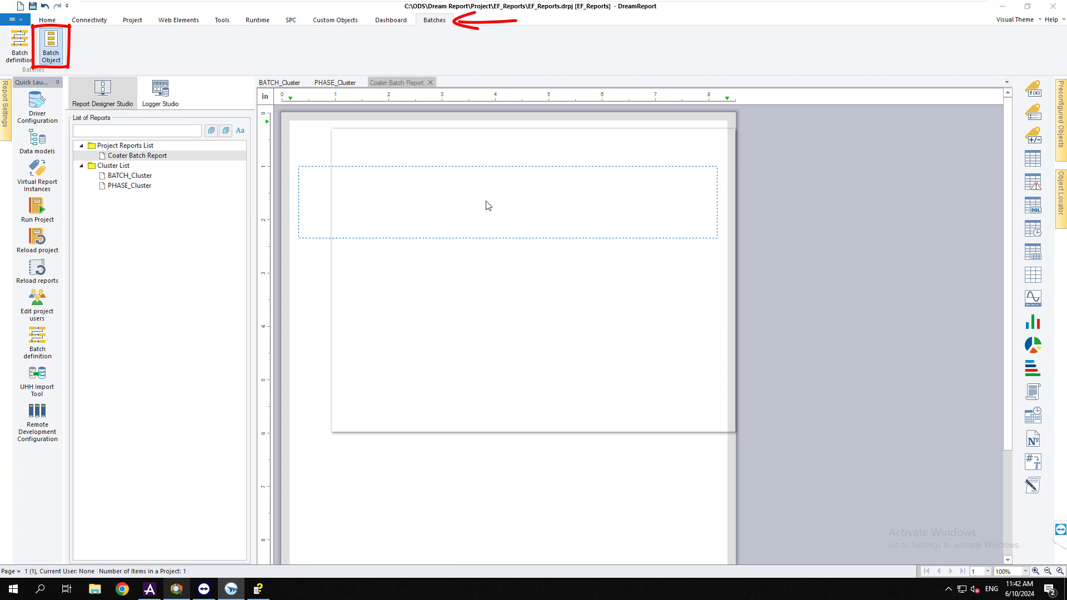
Name the batch object Coater_Batch and choose Coater_Batch as its batch root
{"action": "left_click", "coordinate": [397, 170]}
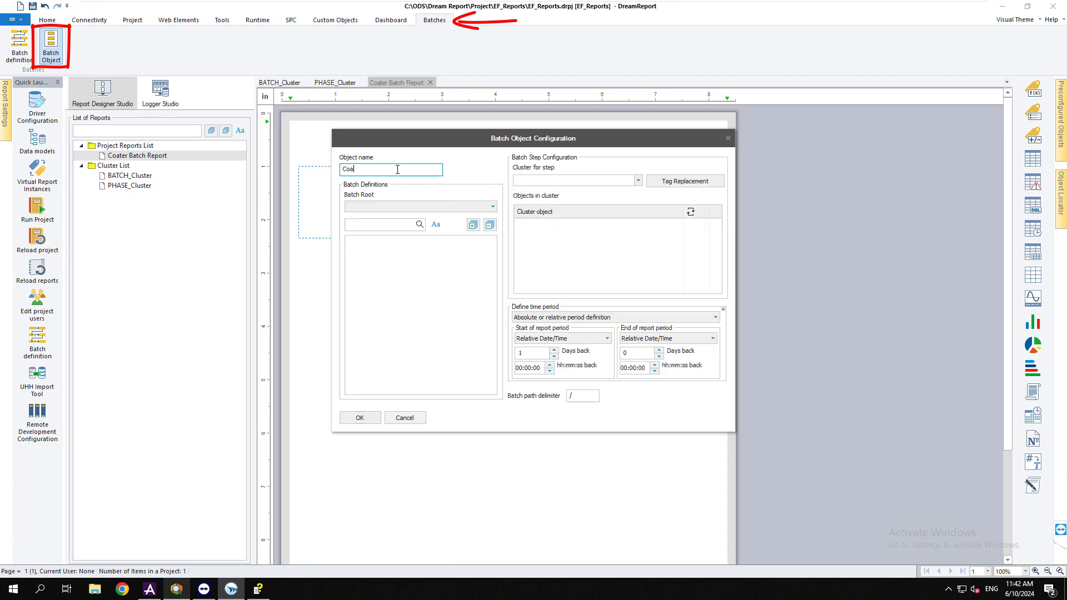
{"action": "type", "text": "Coater_Batch"}
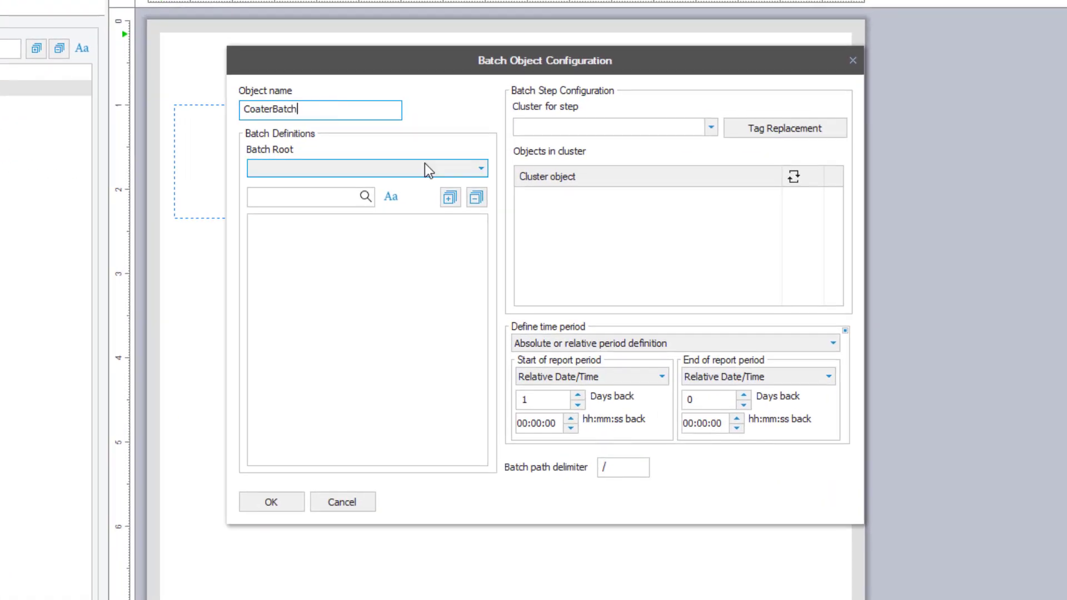
{"action": "left_click", "coordinate": [459, 206]}
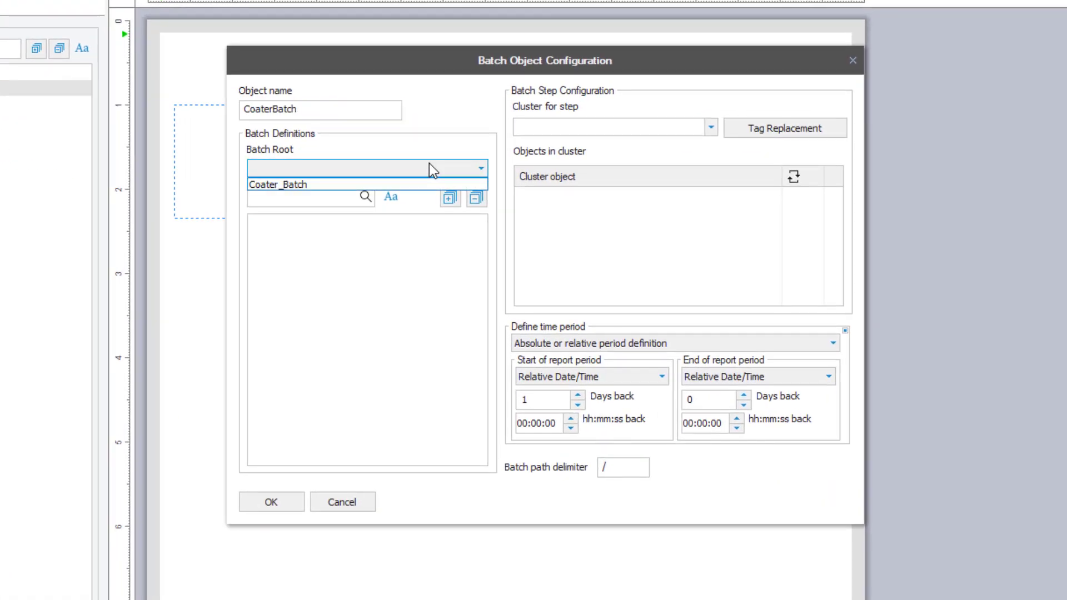
{"action": "left_click", "coordinate": [332, 183]}
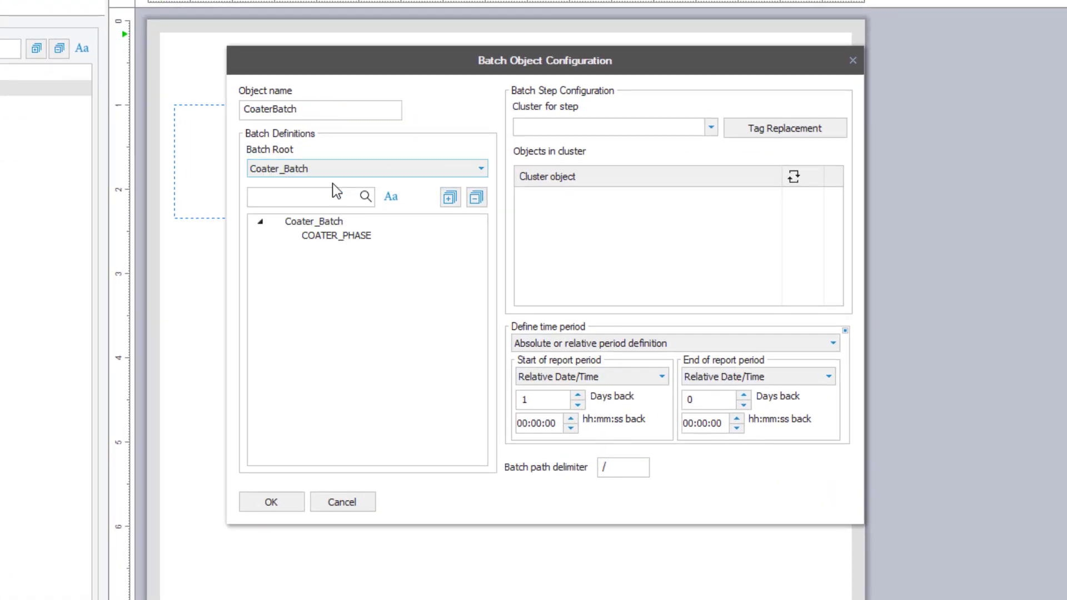
{"action": "left_click", "coordinate": [322, 223]}
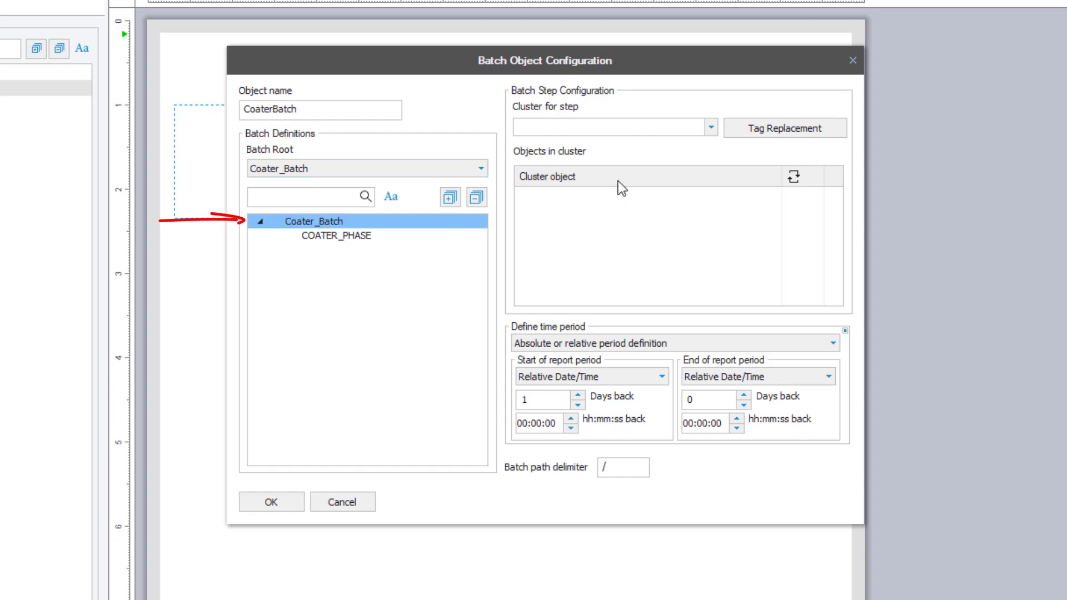
Assign BATCH_Cluster to the Coater_Batch level and PHASE_Cluster to COATER_PHASE, discarding tag replacement
{"action": "left_click", "coordinate": [713, 130]}
{"action": "left_click", "coordinate": [711, 127]}
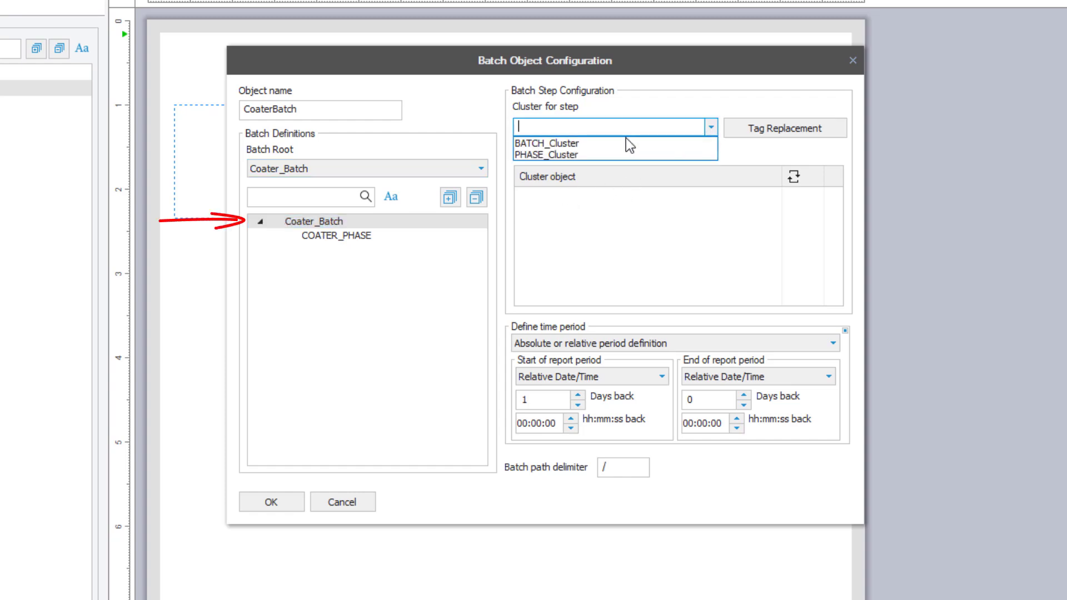
{"action": "left_click", "coordinate": [571, 144]}
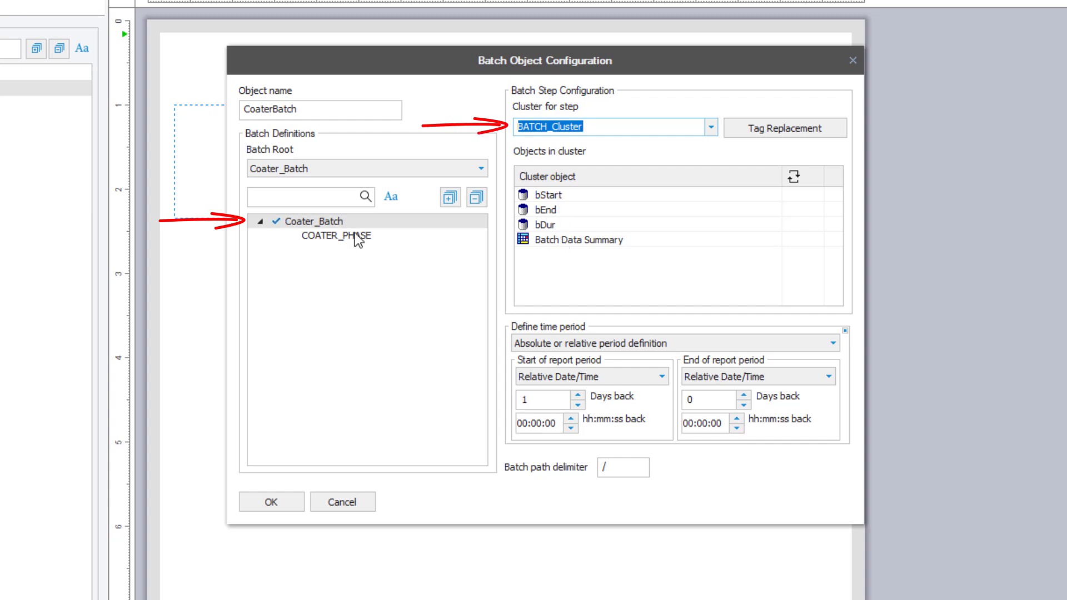
{"action": "left_click", "coordinate": [331, 237]}
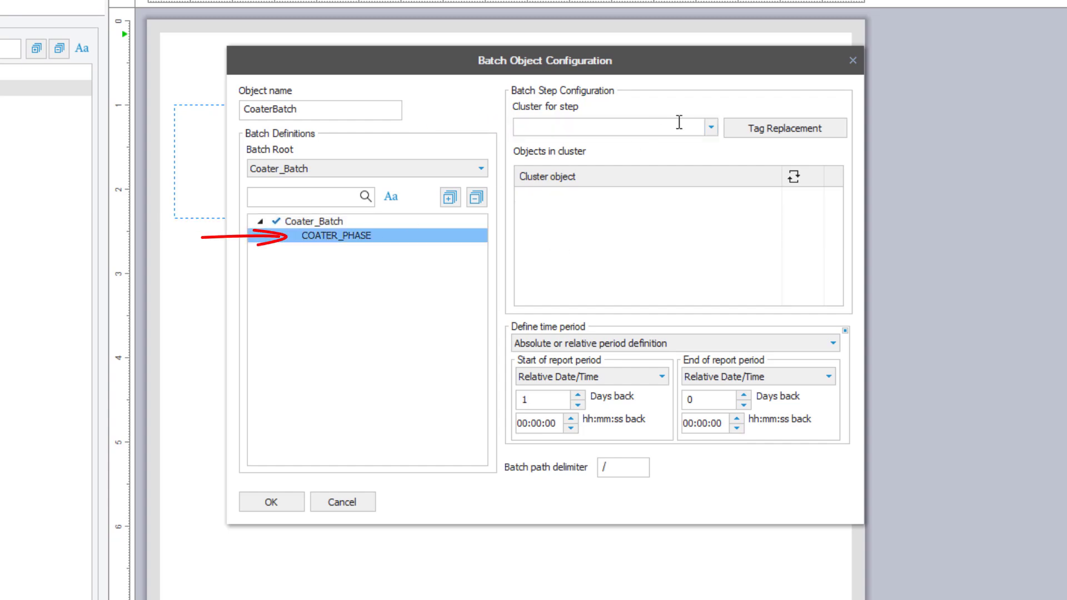
{"action": "left_click", "coordinate": [711, 128]}
{"action": "left_click", "coordinate": [589, 154]}
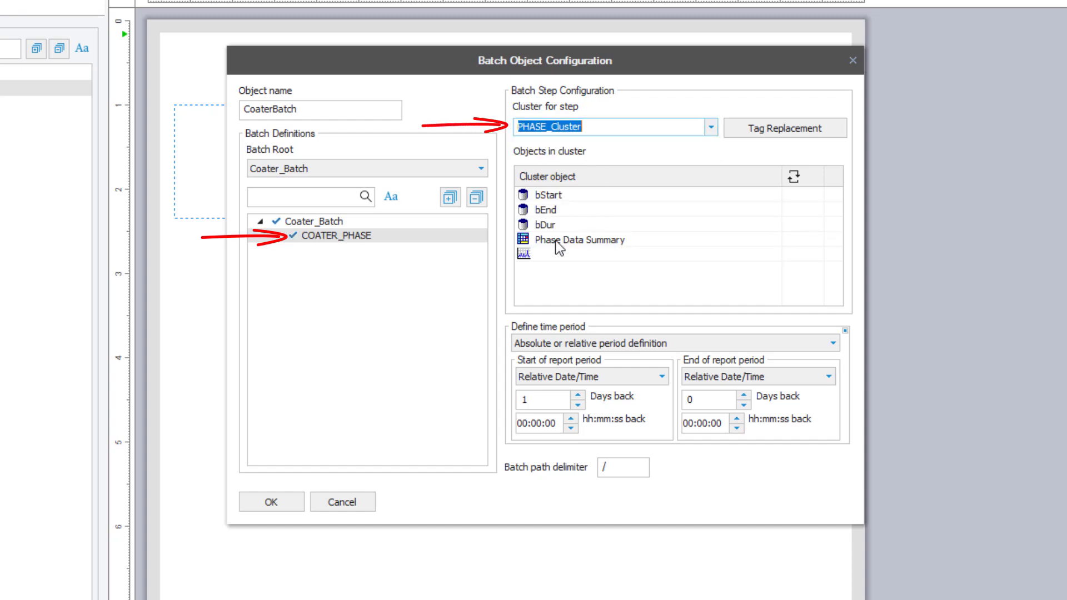
{"action": "left_click", "coordinate": [732, 132]}
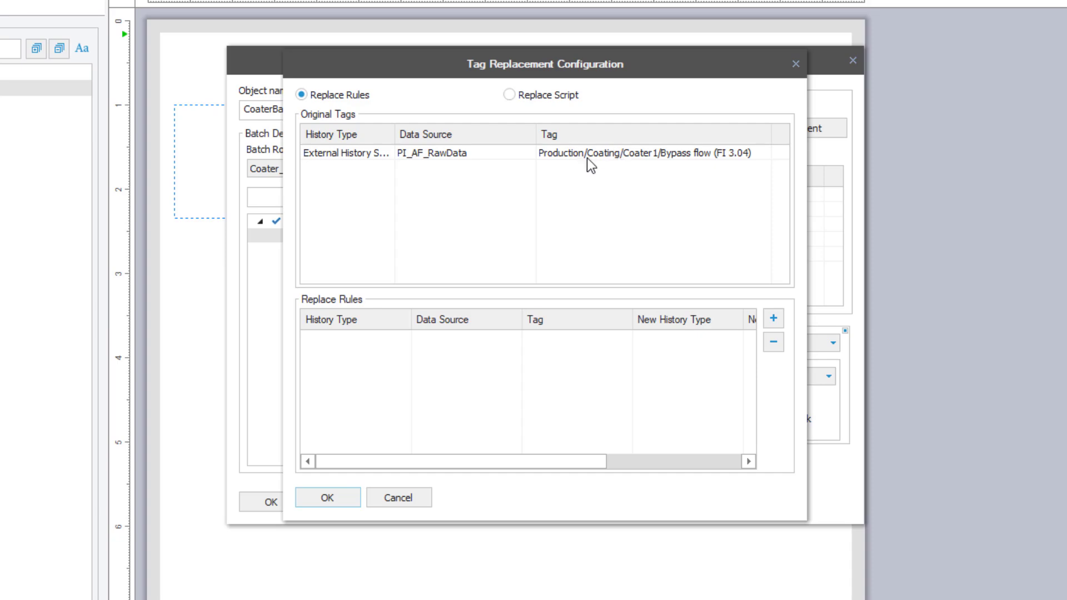
{"action": "left_click", "coordinate": [400, 498]}
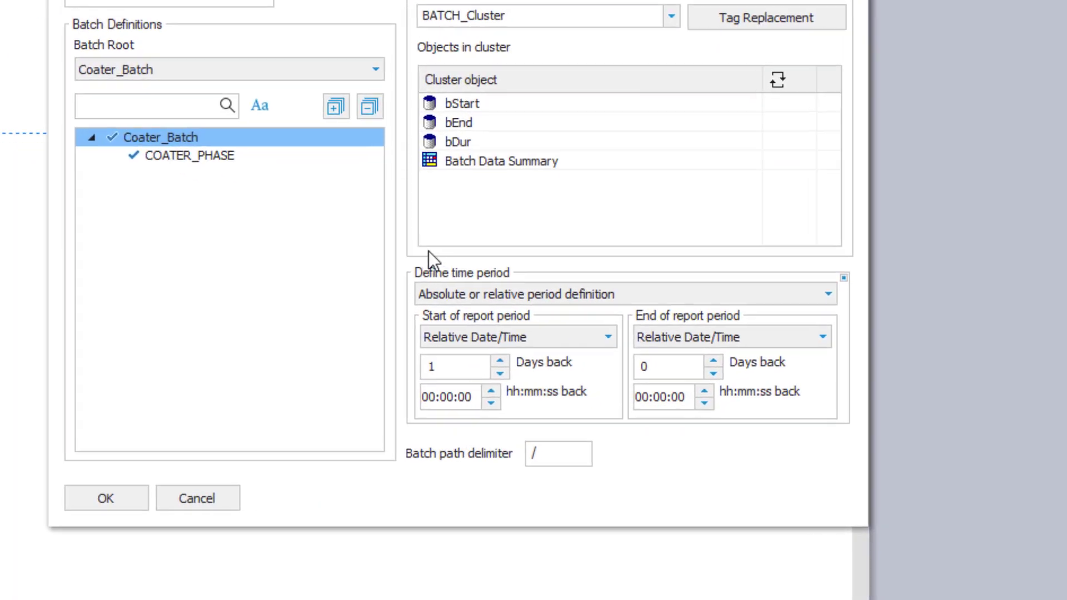
Make the time period batch based on Coater_Batch and confirm the object
{"action": "left_click", "coordinate": [595, 343]}
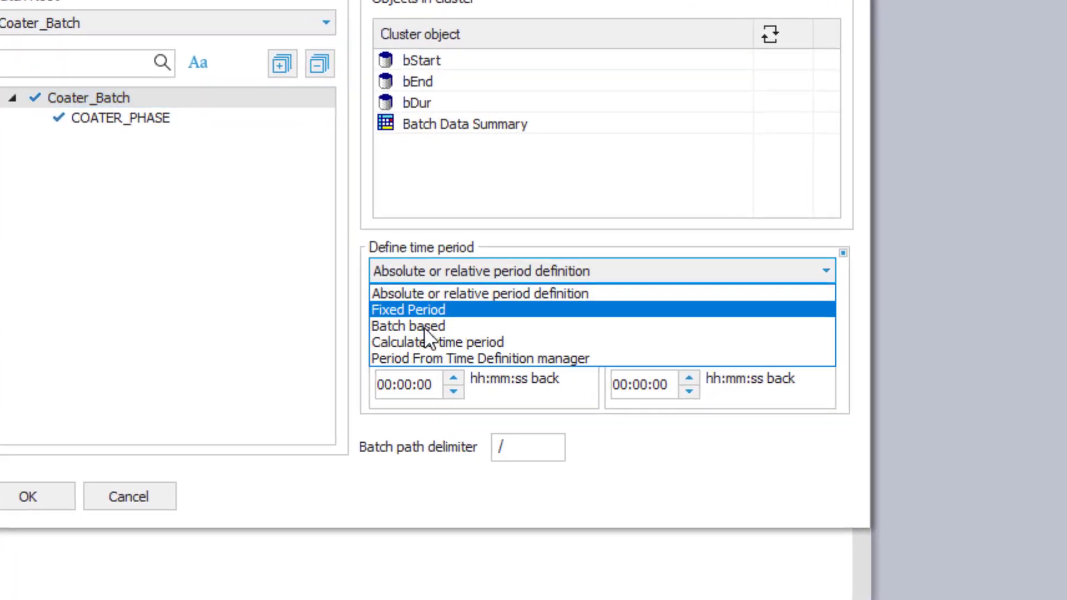
{"action": "left_click", "coordinate": [431, 326]}
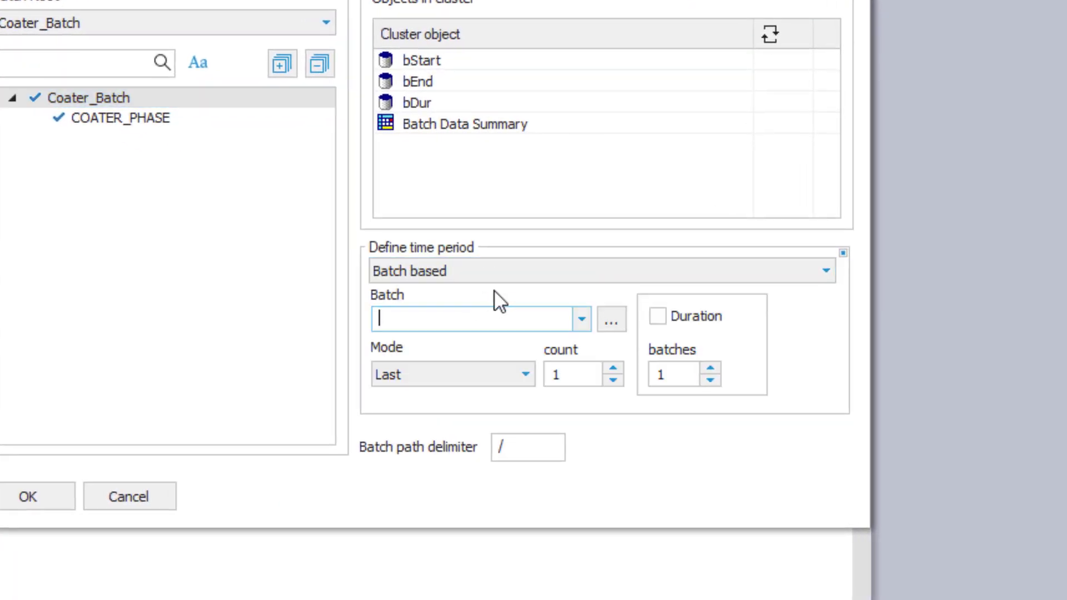
{"action": "left_click", "coordinate": [579, 318]}
{"action": "left_click", "coordinate": [497, 341]}
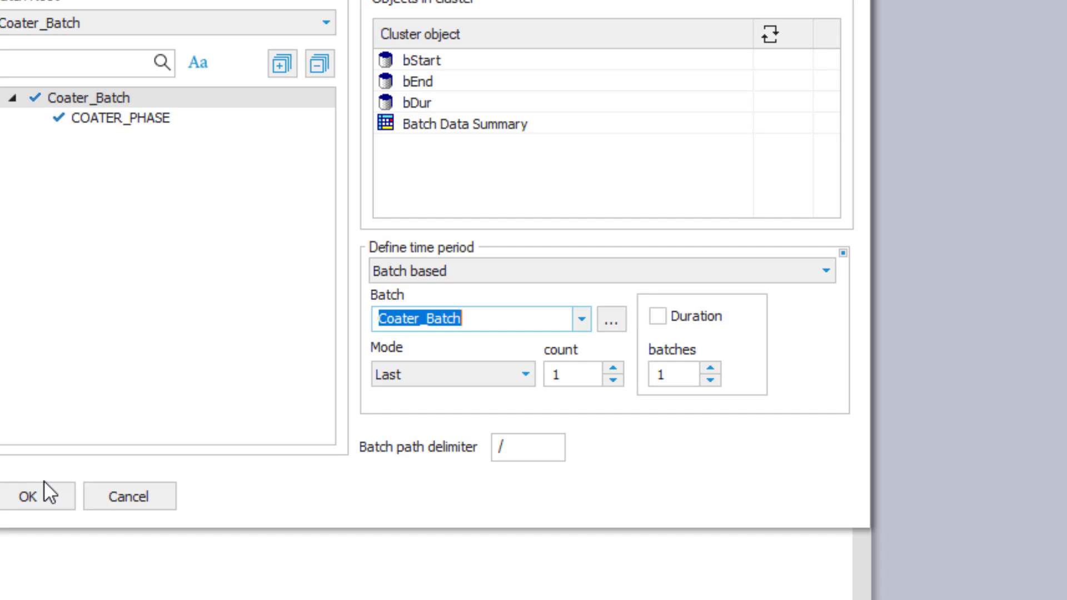
{"action": "left_click", "coordinate": [11, 495]}
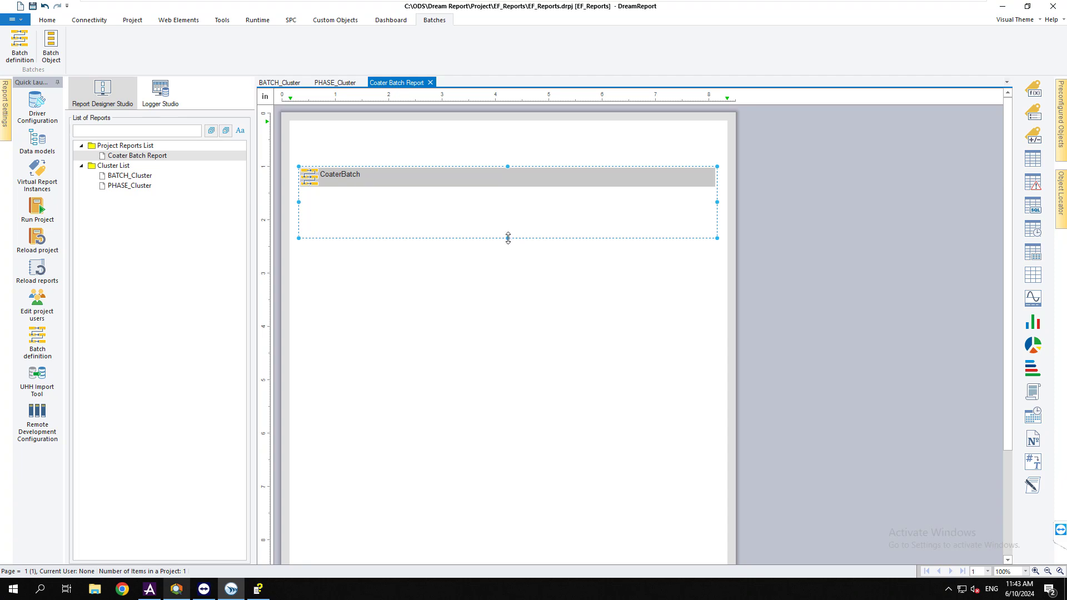
Apply the portrait page template to Coater Batch Report, then save and run the project
{"action": "right_click", "coordinate": [142, 156]}
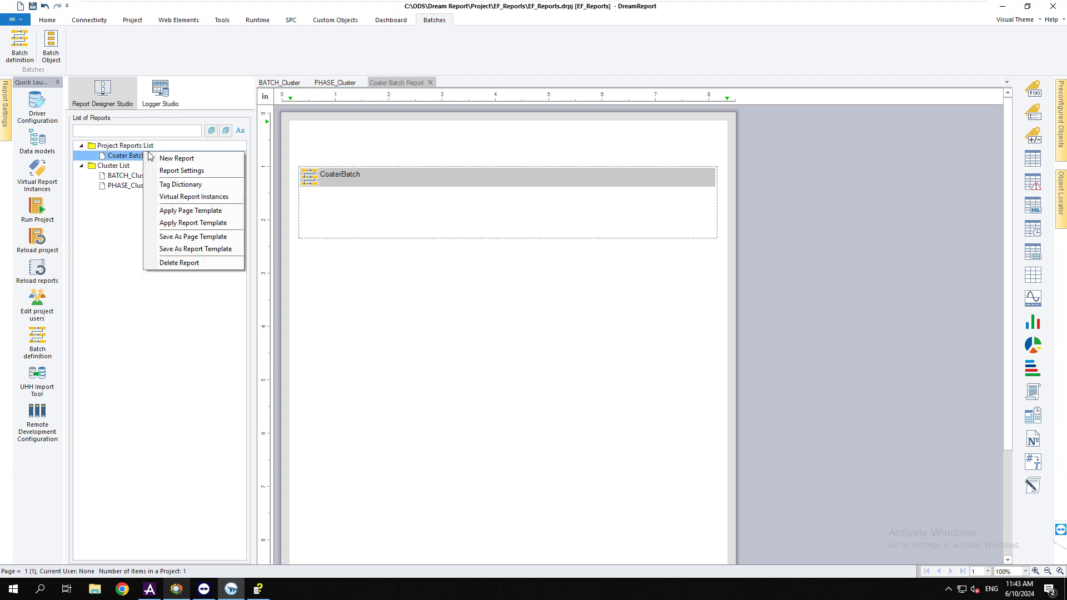
{"action": "left_click", "coordinate": [217, 214]}
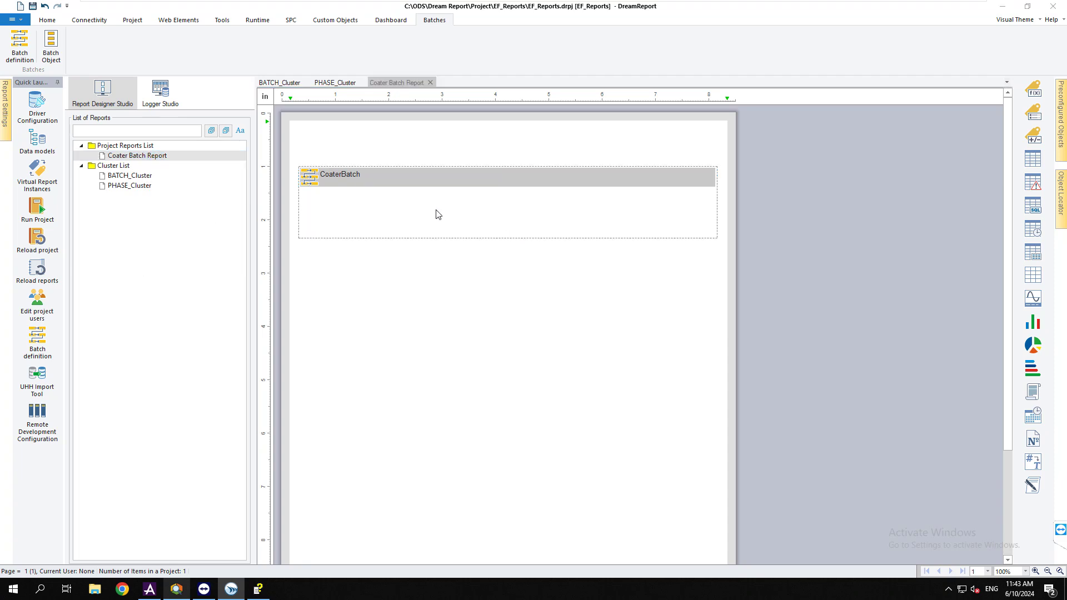
{"action": "double_click", "coordinate": [486, 228]}
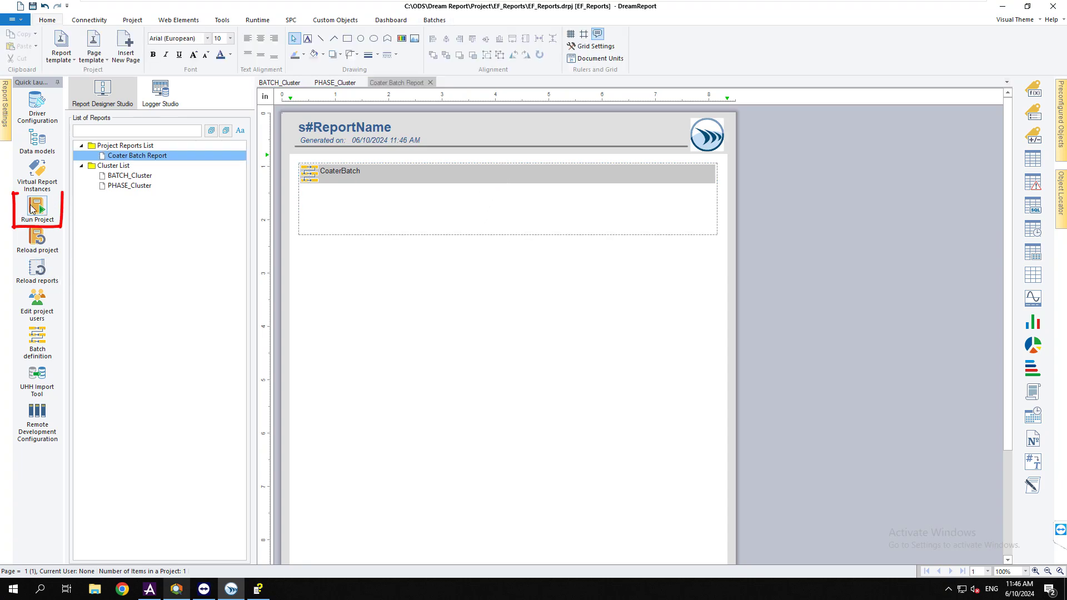
{"action": "left_click", "coordinate": [37, 207]}
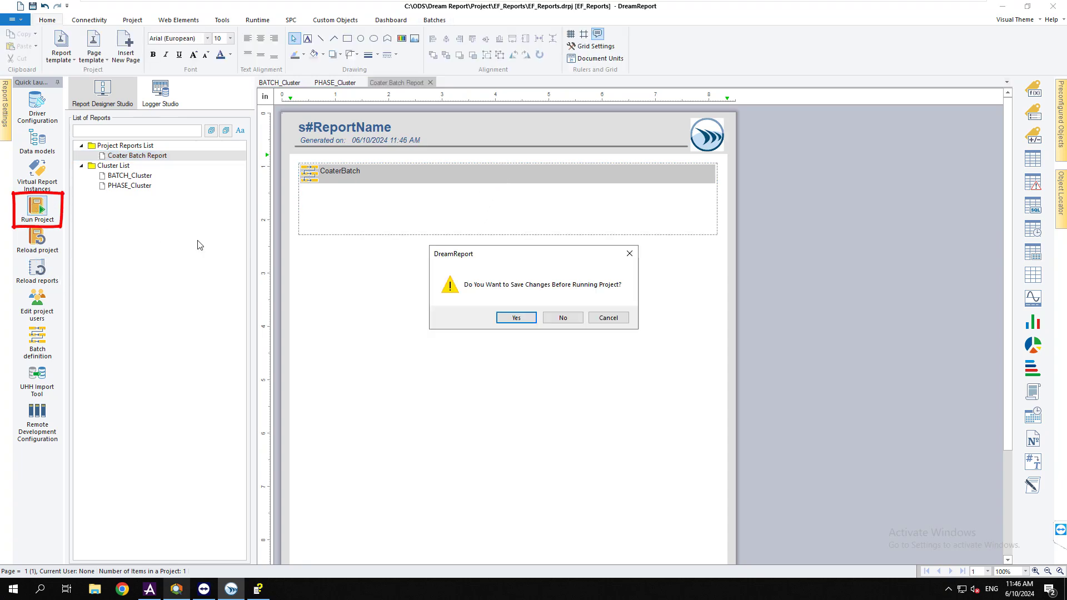
{"action": "left_click", "coordinate": [514, 320]}
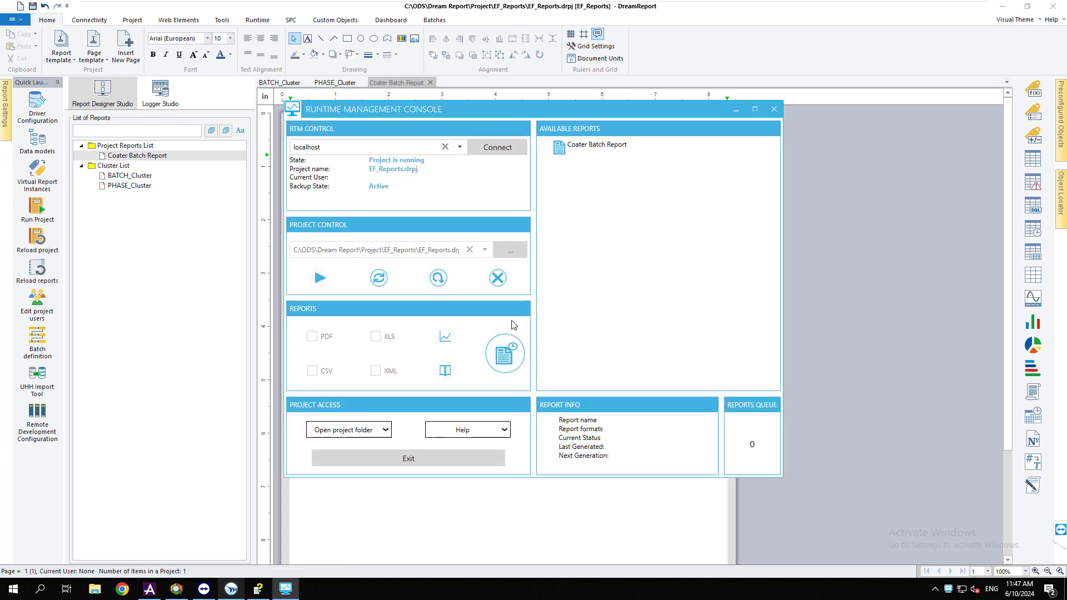
Configure the web portal on IIS under the default web site
{"action": "left_click", "coordinate": [386, 431]}
{"action": "left_click", "coordinate": [339, 383]}
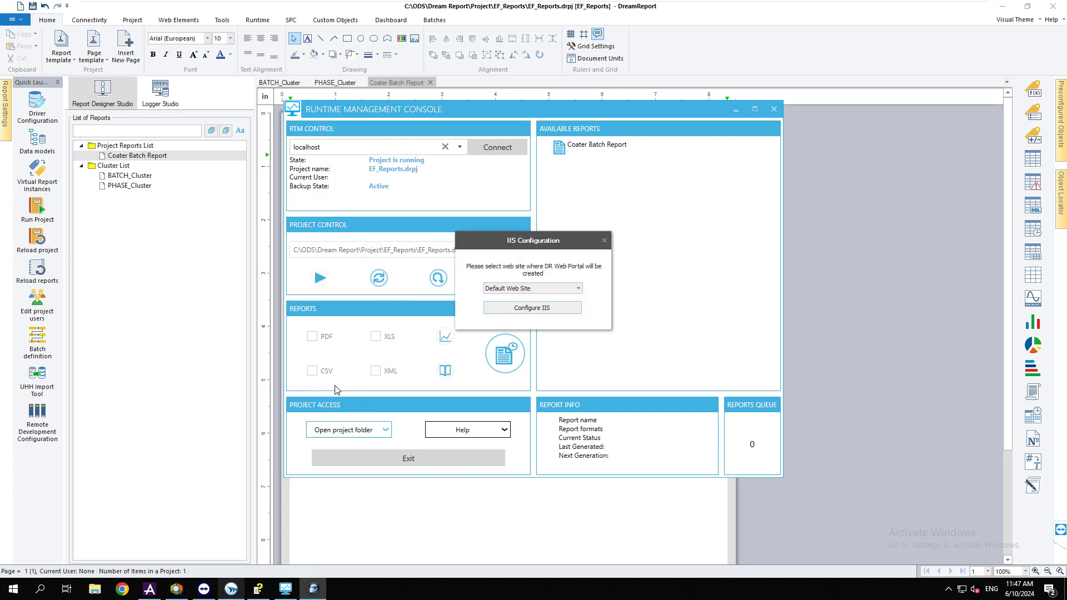
{"action": "left_click", "coordinate": [532, 308]}
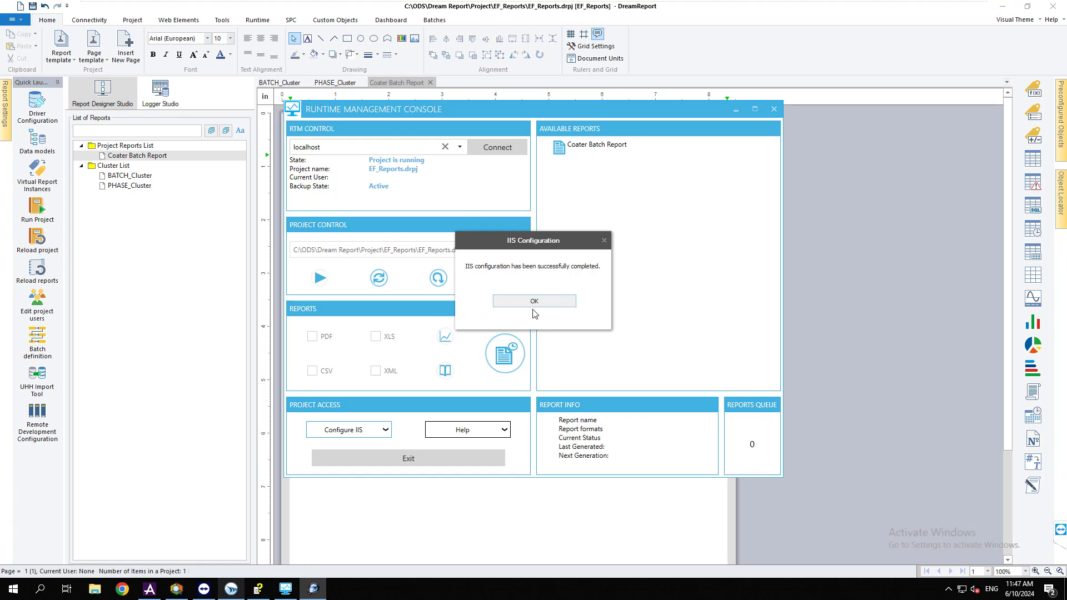
{"action": "left_click", "coordinate": [533, 301]}
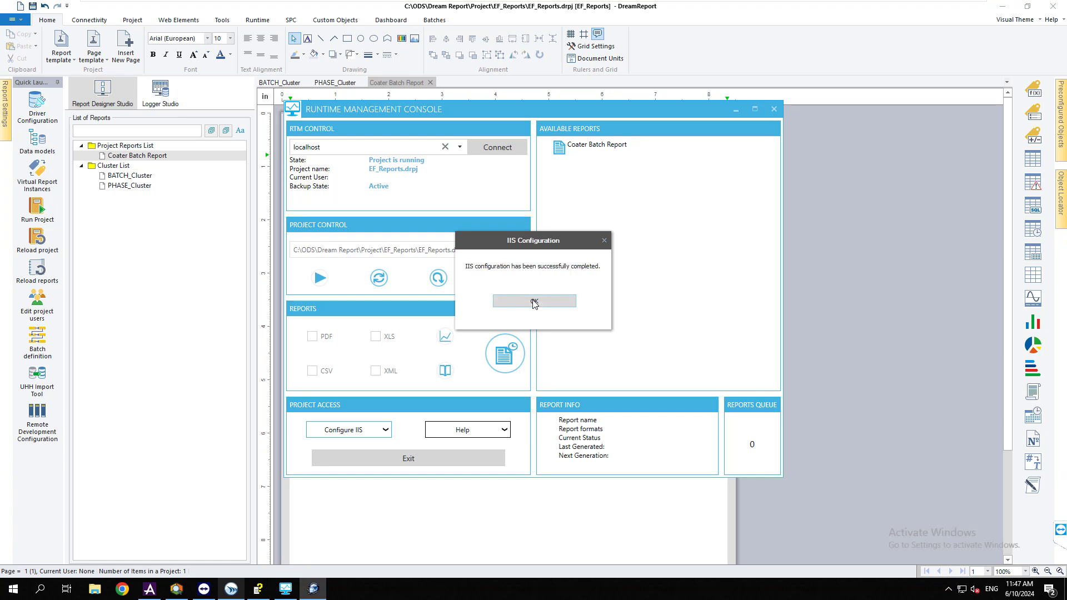
{"action": "left_click", "coordinate": [385, 431]}
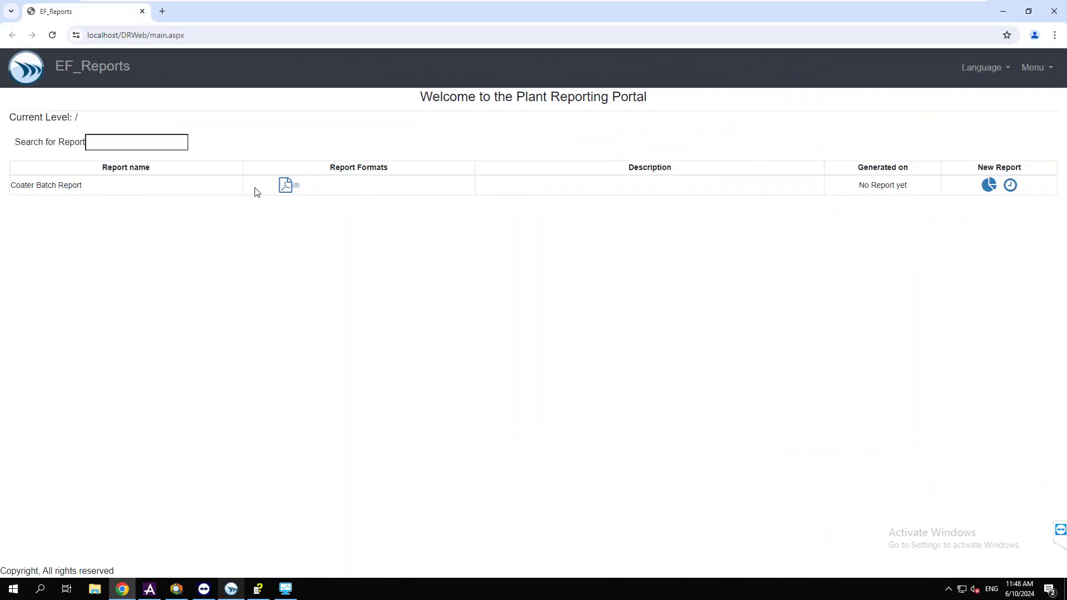
Generate Coater Batch Report on demand for absolute batch ID V23659_1
{"action": "left_click", "coordinate": [1010, 186]}
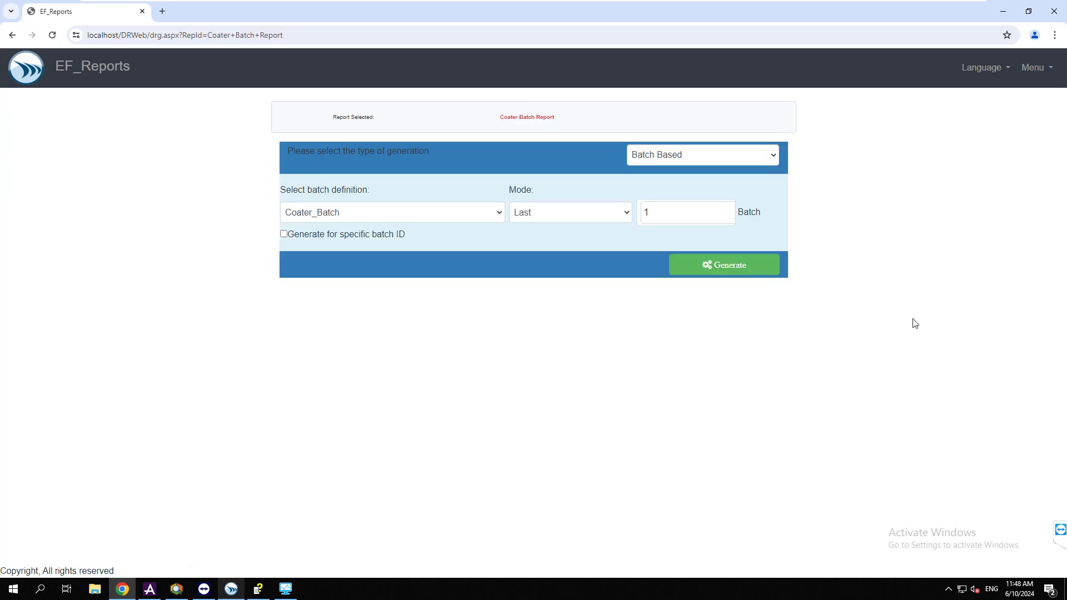
{"action": "left_click", "coordinate": [621, 217]}
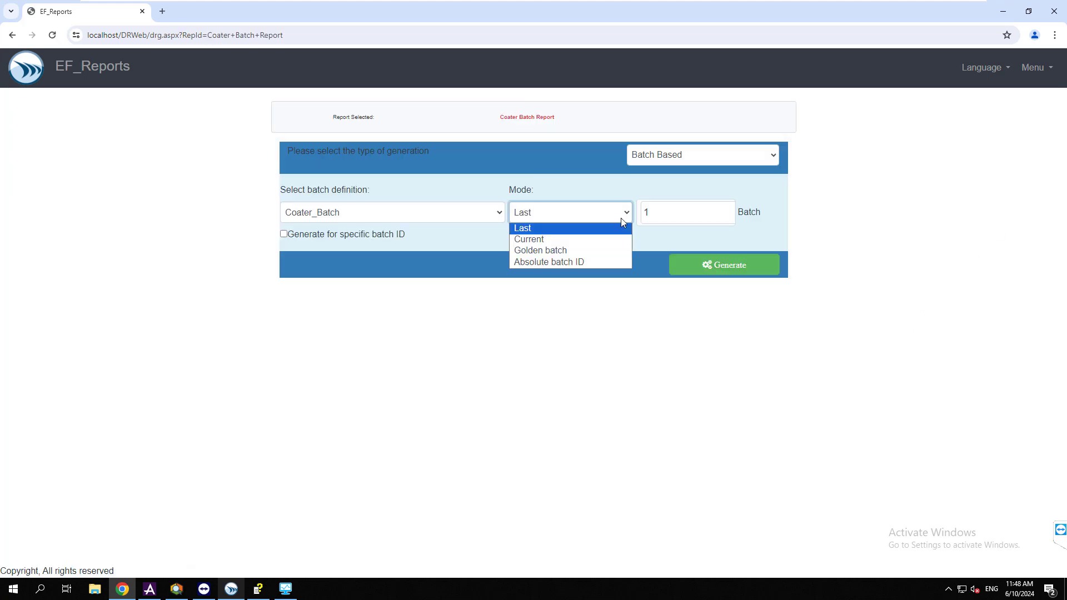
{"action": "left_click", "coordinate": [568, 262]}
{"action": "left_click", "coordinate": [725, 214]}
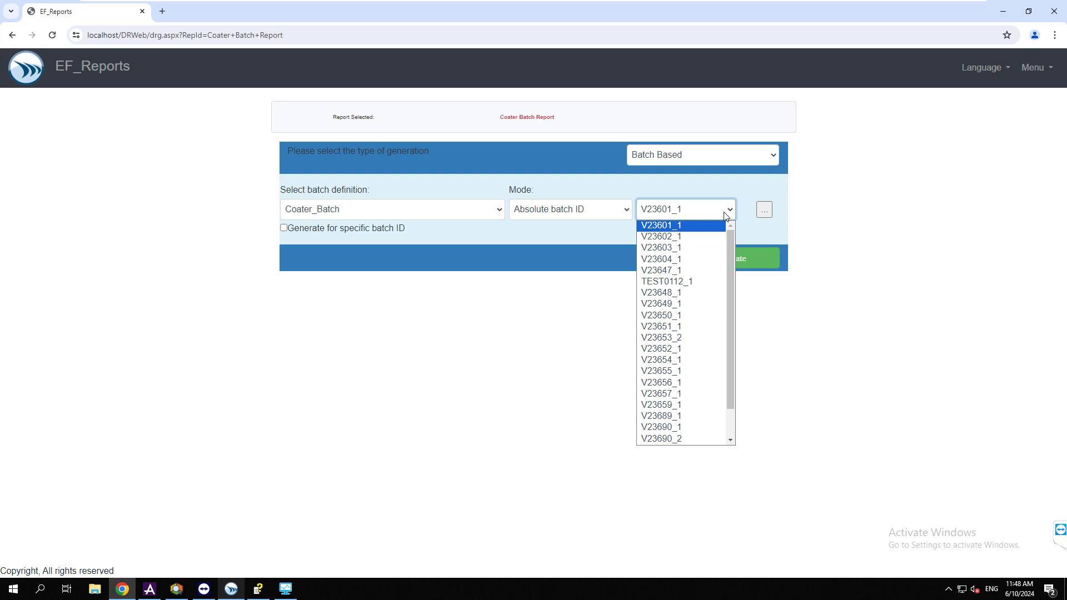
{"action": "left_click", "coordinate": [691, 405]}
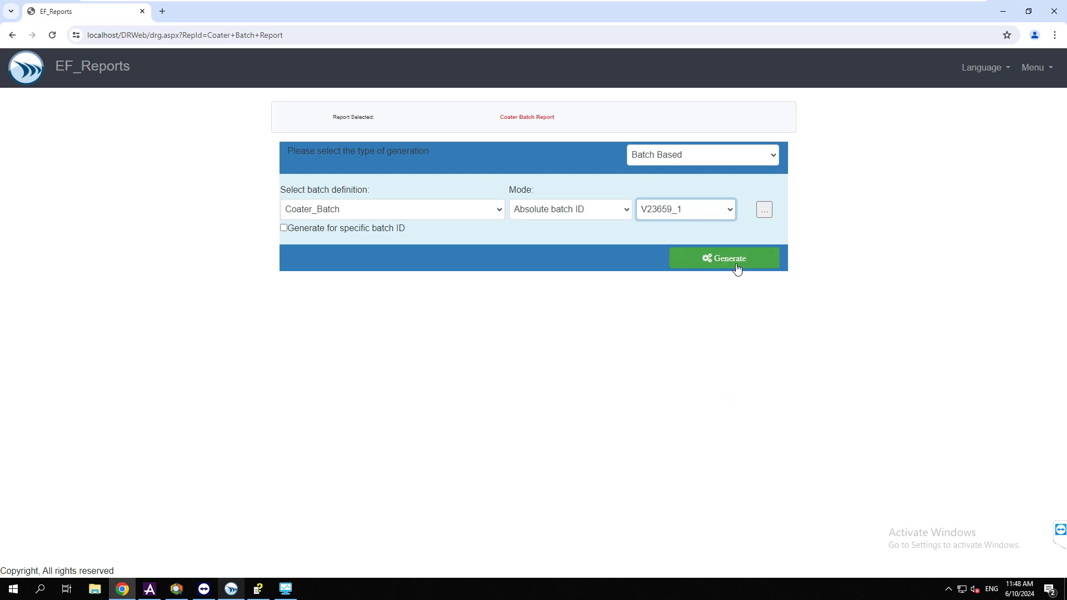
{"action": "left_click", "coordinate": [736, 268]}
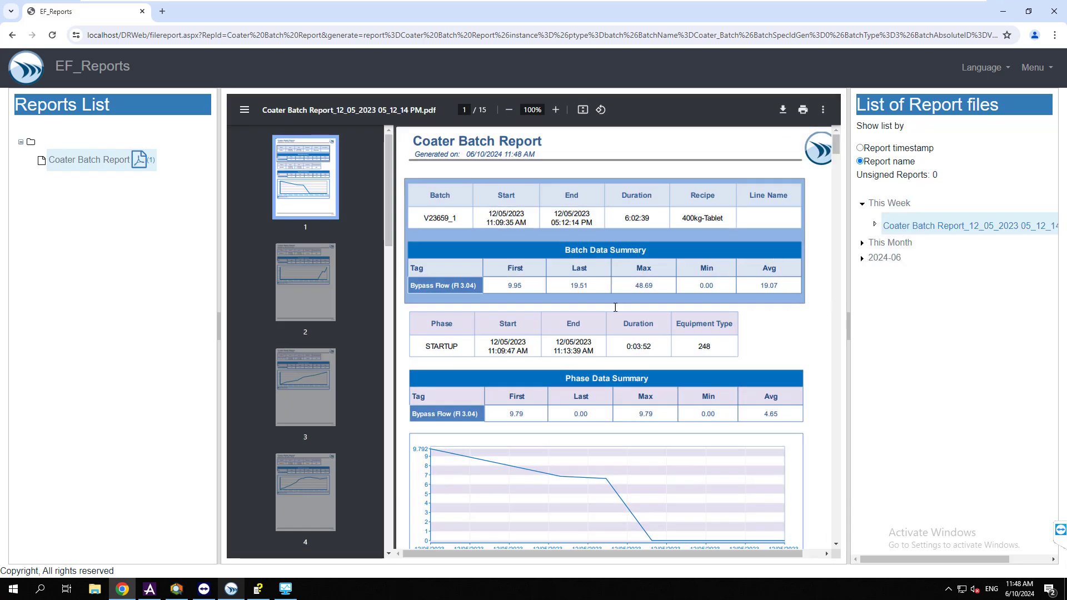
Widen the PDF viewer and scroll through the batch and phase summaries
{"action": "left_click_drag", "start_coordinate": [849, 352], "coordinate": [905, 352]}
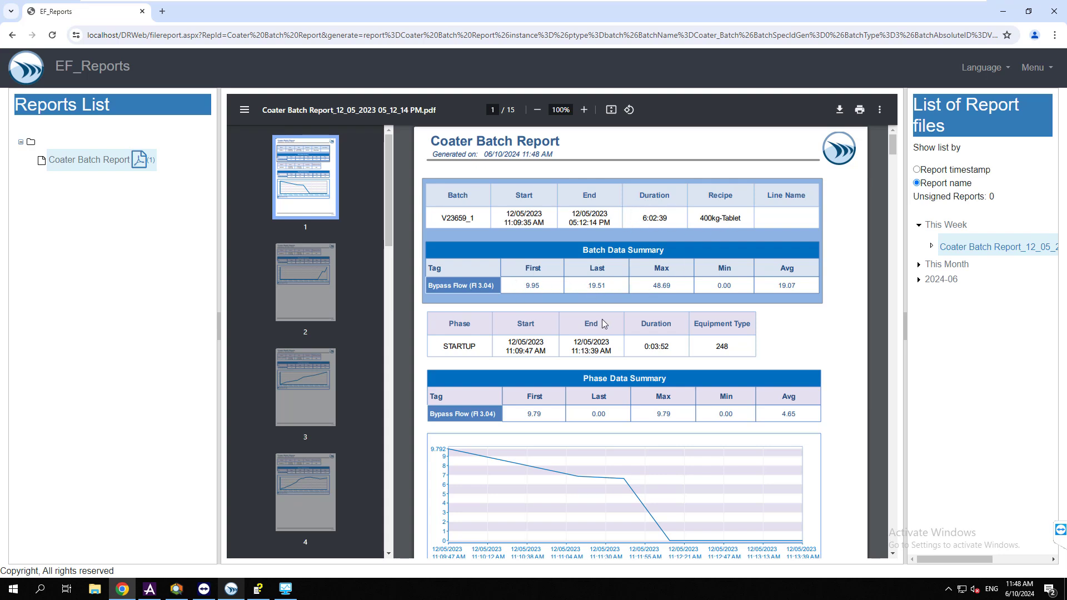
{"action": "scroll", "coordinate": [559, 346], "scroll_direction": "down", "scroll_amount": 1}
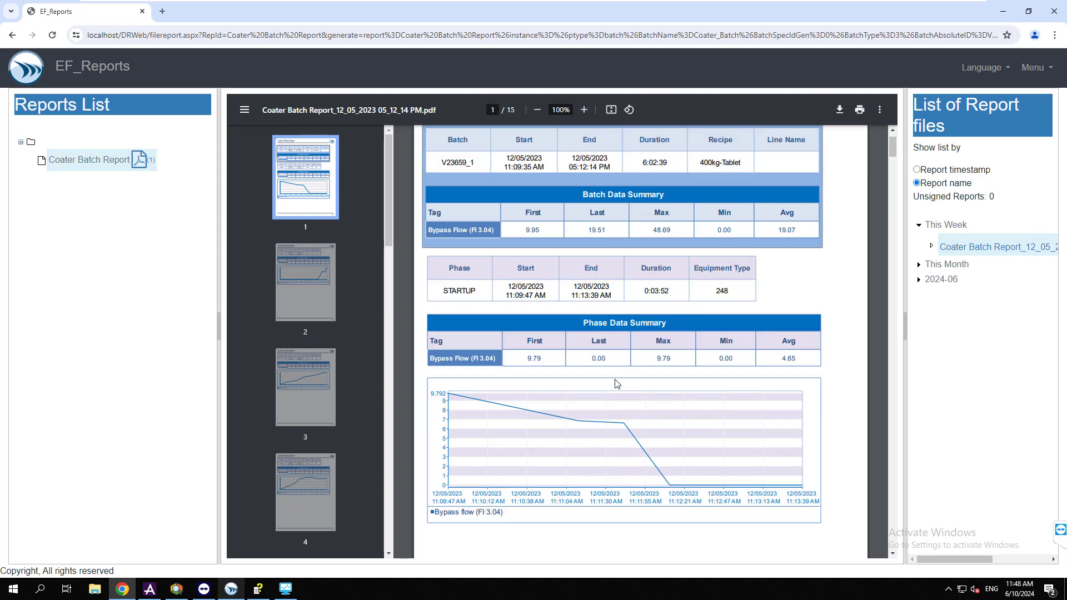
{"action": "scroll", "coordinate": [617, 383], "scroll_direction": "down", "scroll_amount": 7}
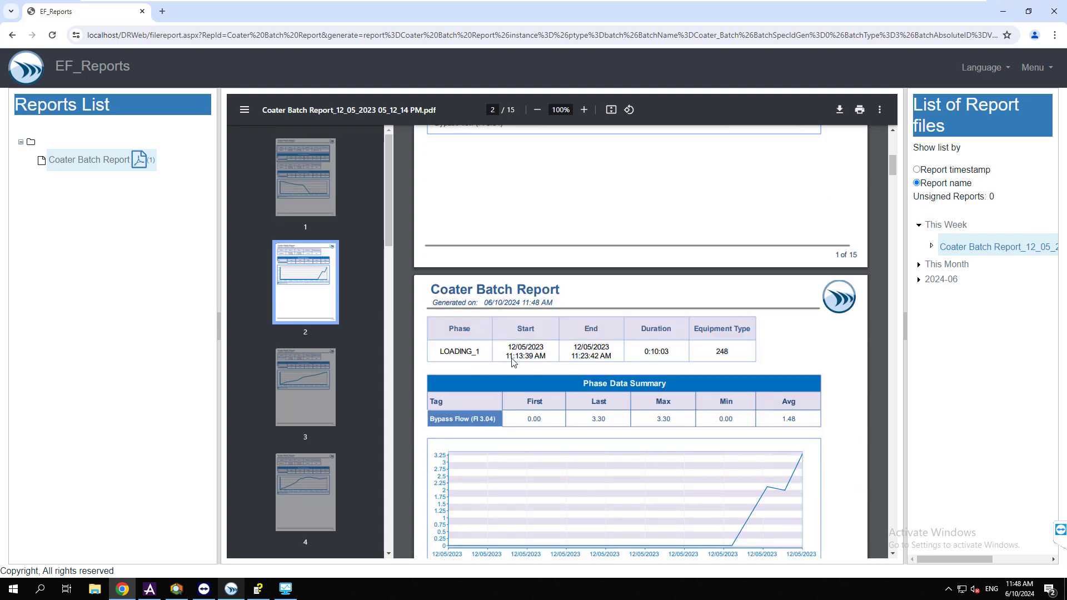
{"action": "scroll", "coordinate": [598, 354], "scroll_direction": "down", "scroll_amount": 9}
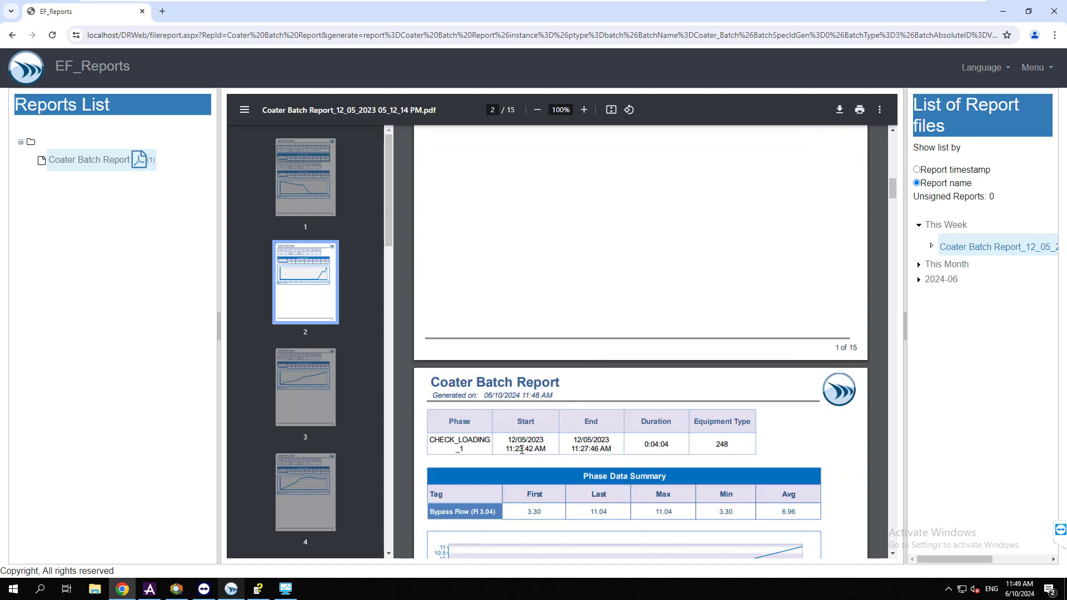
{"action": "scroll", "coordinate": [551, 444], "scroll_direction": "down", "scroll_amount": 10}
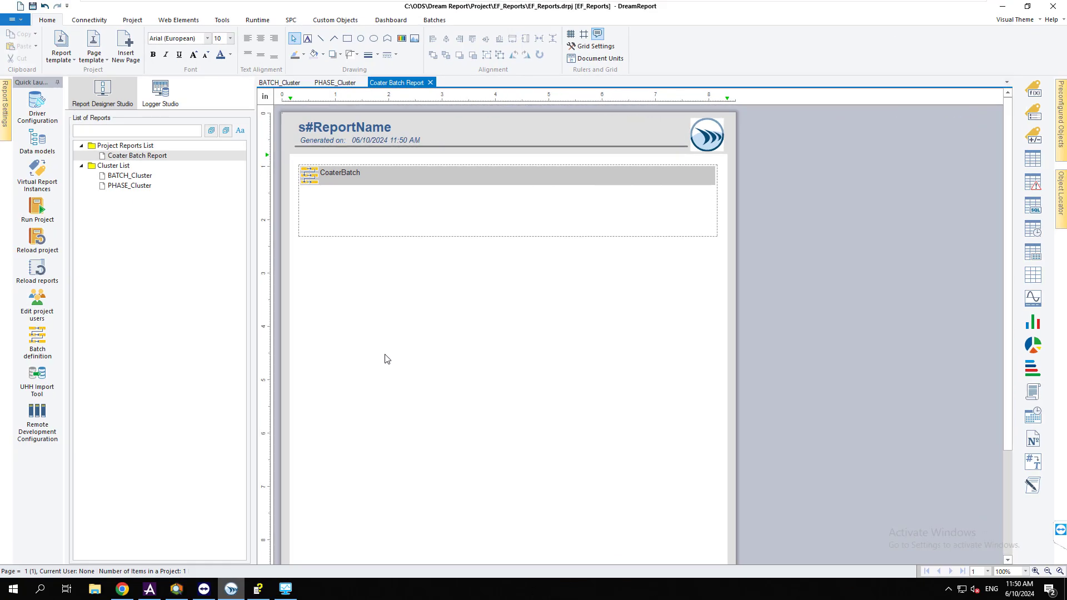
Create a PI Asset Framework historical alarm driver named EF_AlarmsEvents
{"action": "left_click", "coordinate": [37, 101]}
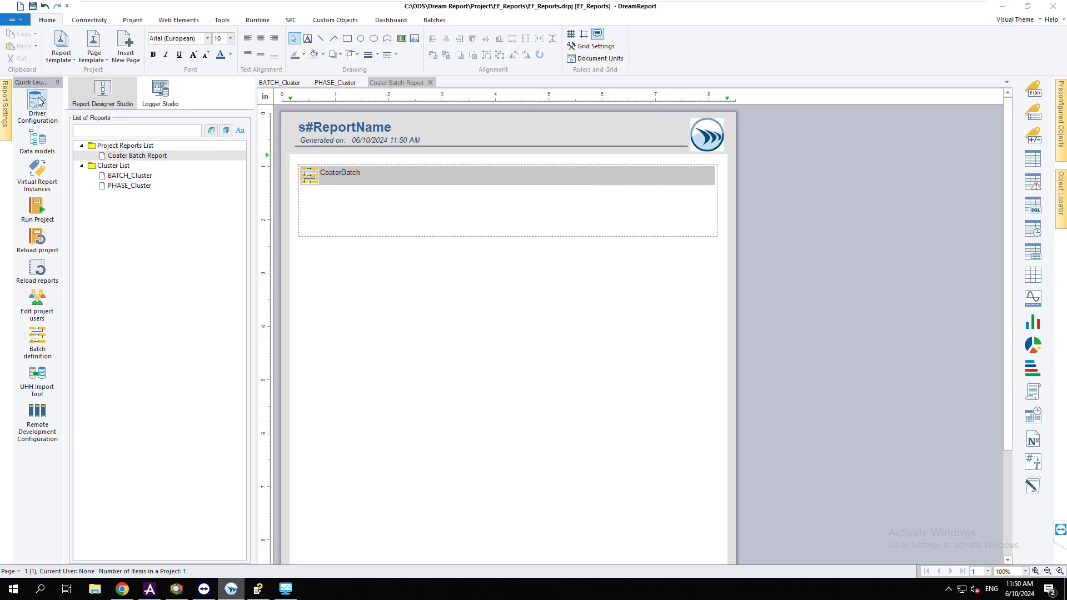
{"action": "left_click", "coordinate": [263, 157]}
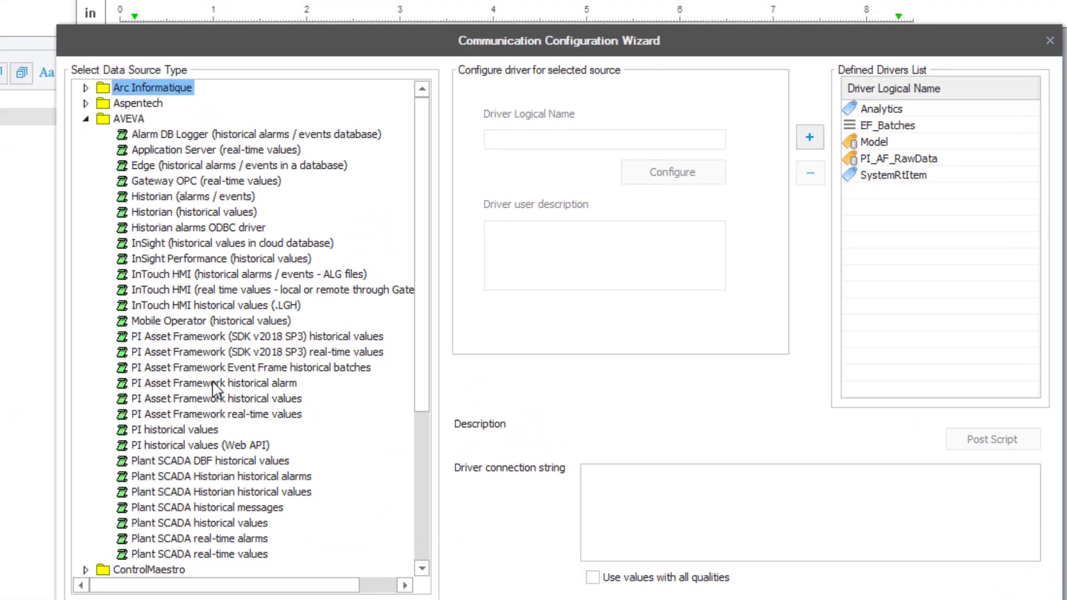
{"action": "left_click", "coordinate": [333, 308]}
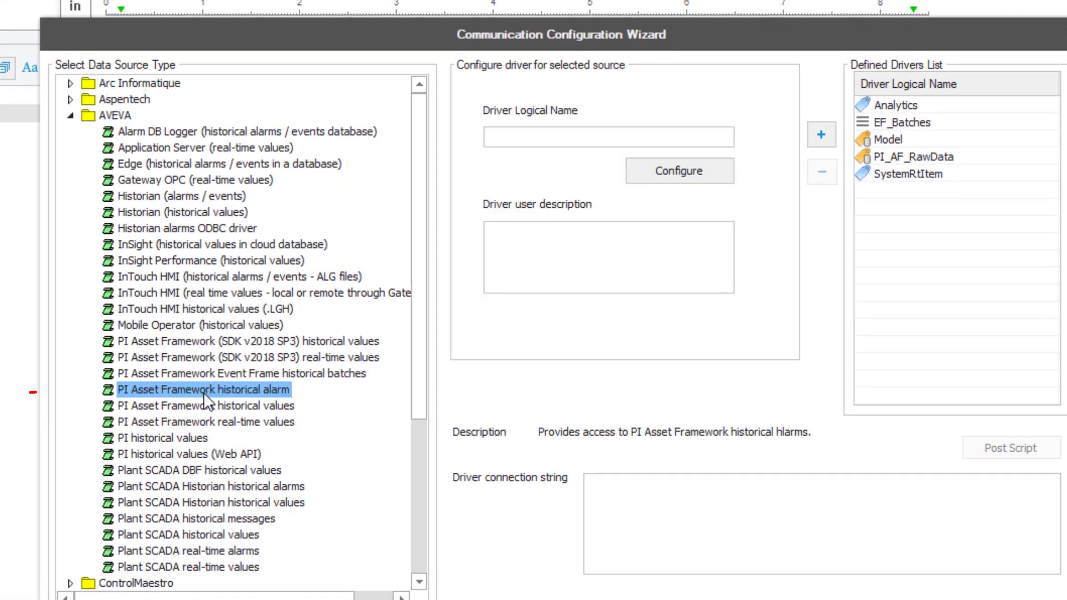
{"action": "left_click", "coordinate": [579, 136]}
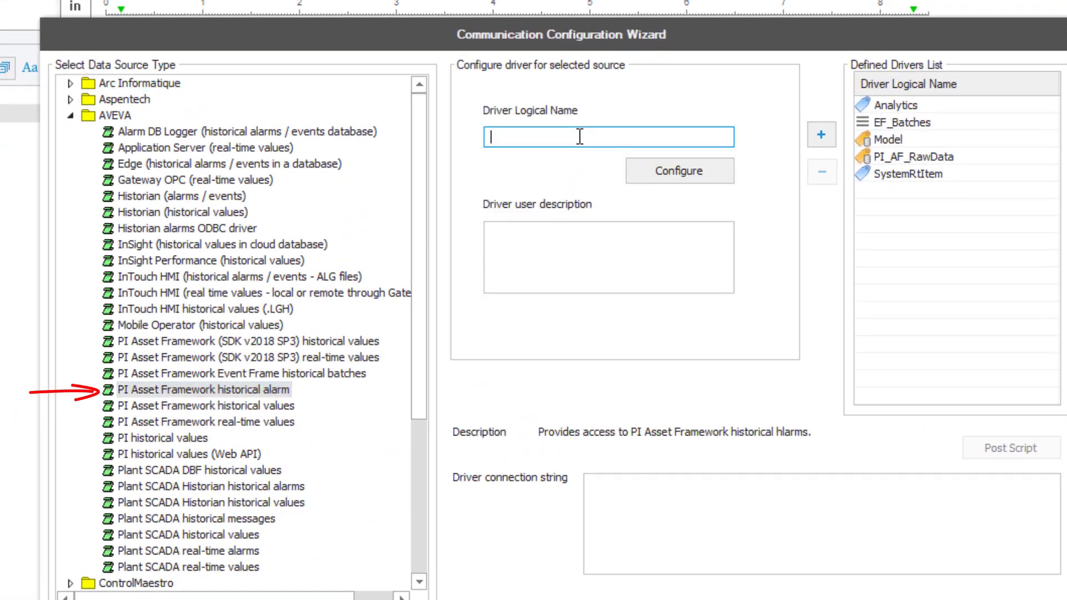
{"action": "type", "text": "EF_AlarmsEvents"}
Point the driver at asset server localhost and database SMP, and test the connection
{"action": "left_click", "coordinate": [661, 173]}
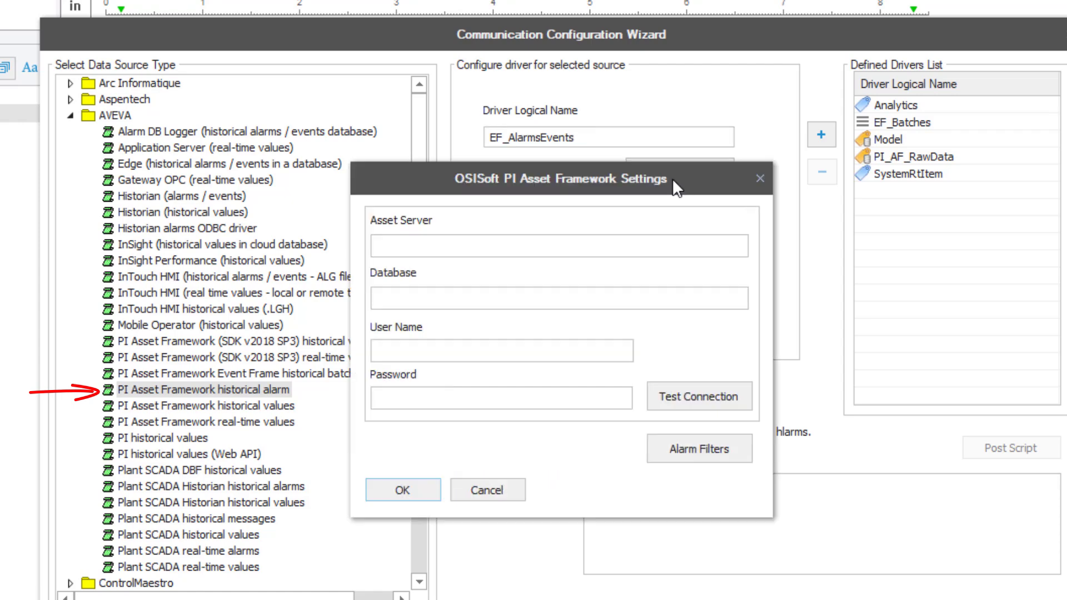
{"action": "left_click", "coordinate": [475, 247]}
{"action": "type", "text": "localh"}
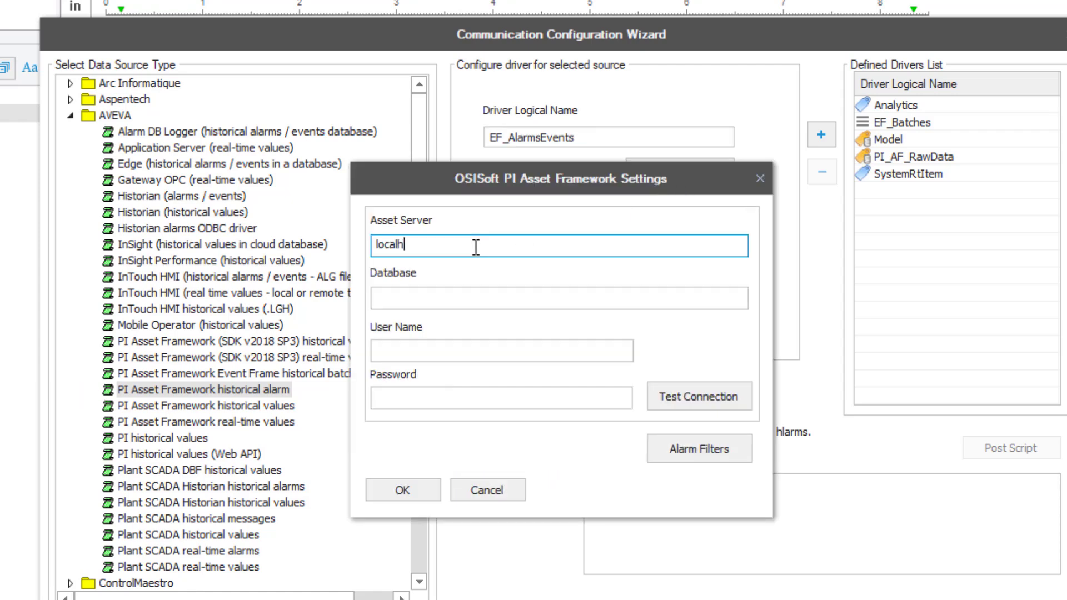
{"action": "type", "text": "ost"}
{"action": "left_click", "coordinate": [463, 303]}
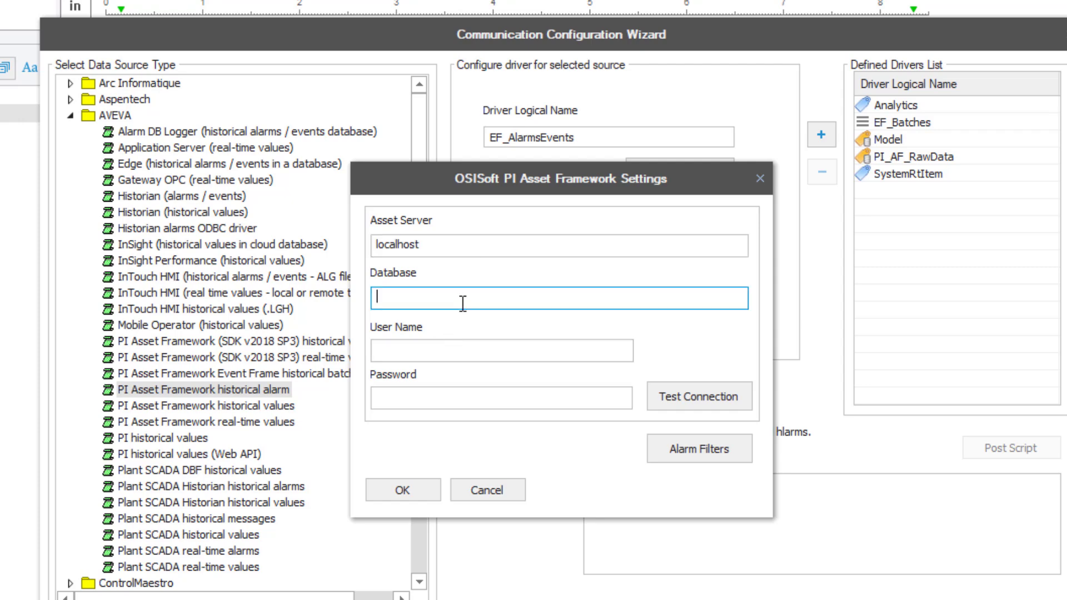
{"action": "type", "text": "SMP"}
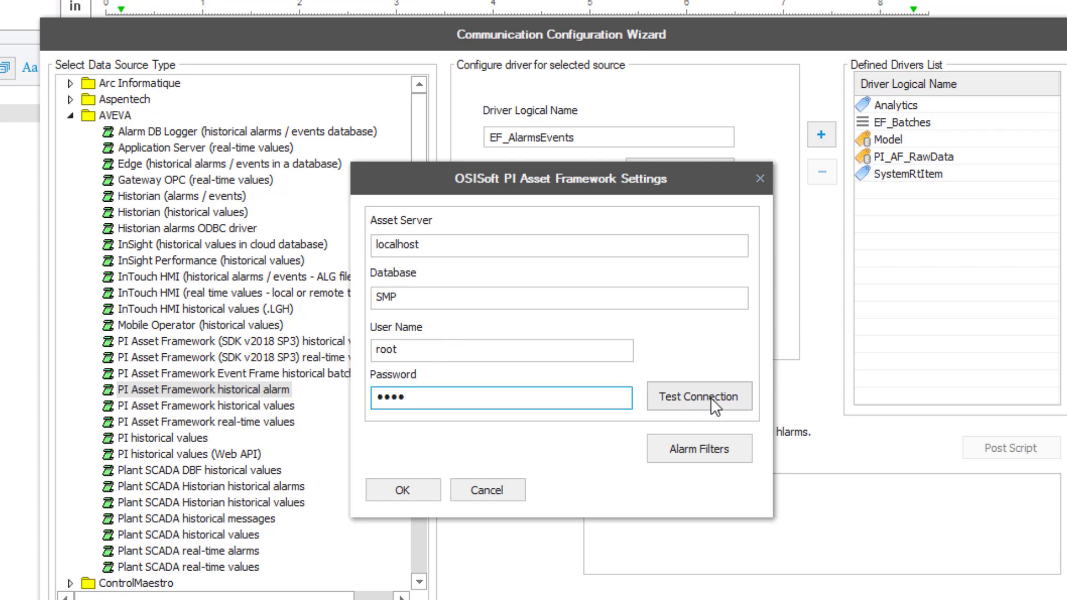
{"action": "left_click", "coordinate": [708, 401]}
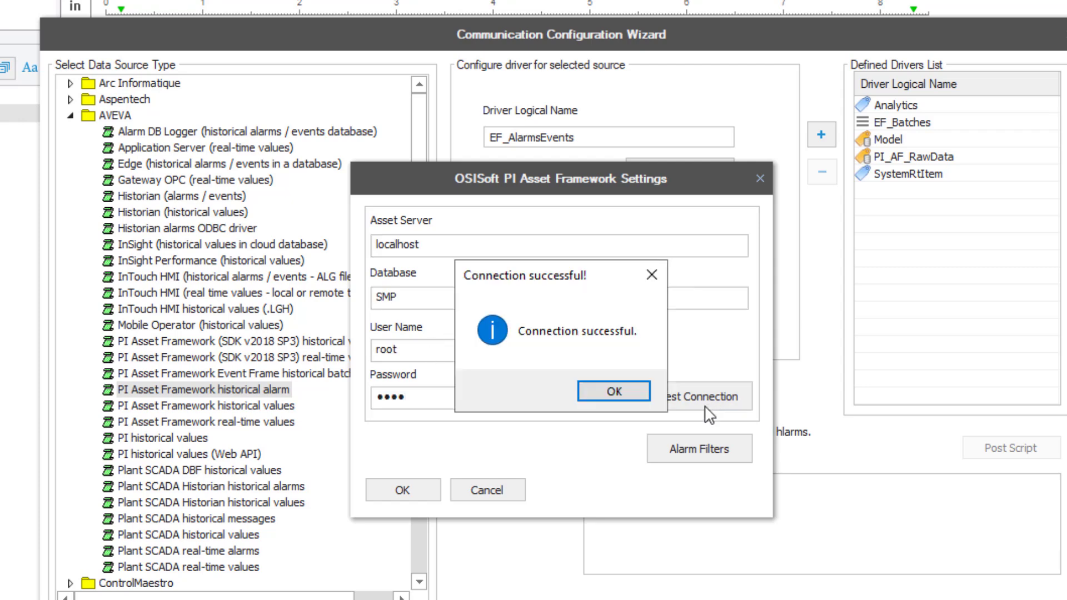
{"action": "left_click", "coordinate": [633, 396]}
{"action": "left_click", "coordinate": [687, 443]}
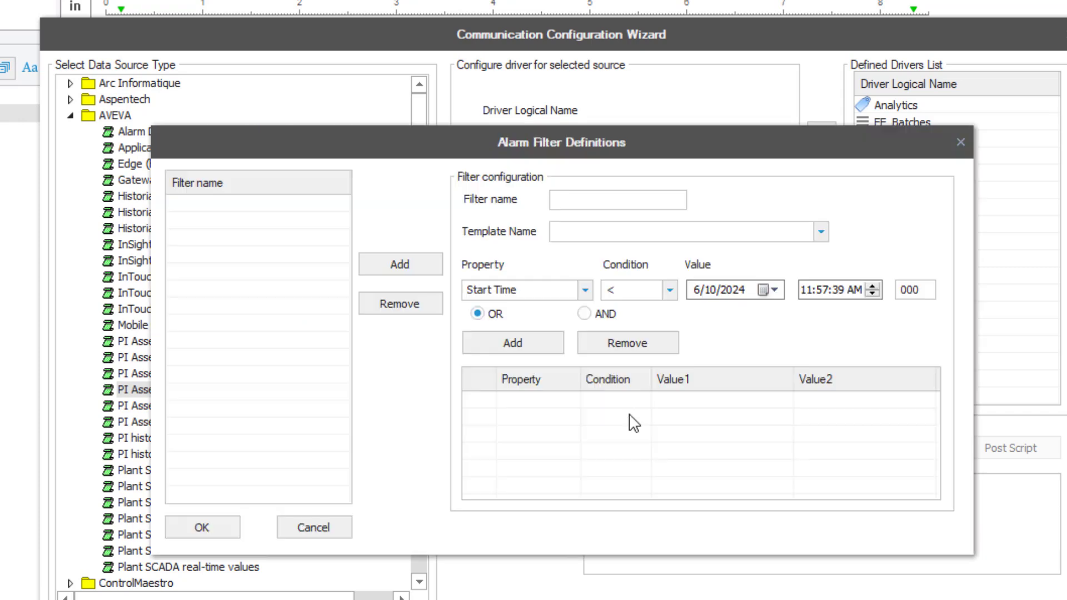
Create an alarm filter named All_Events with the condition Severity <> None, combined with AND
{"action": "left_click", "coordinate": [587, 290]}
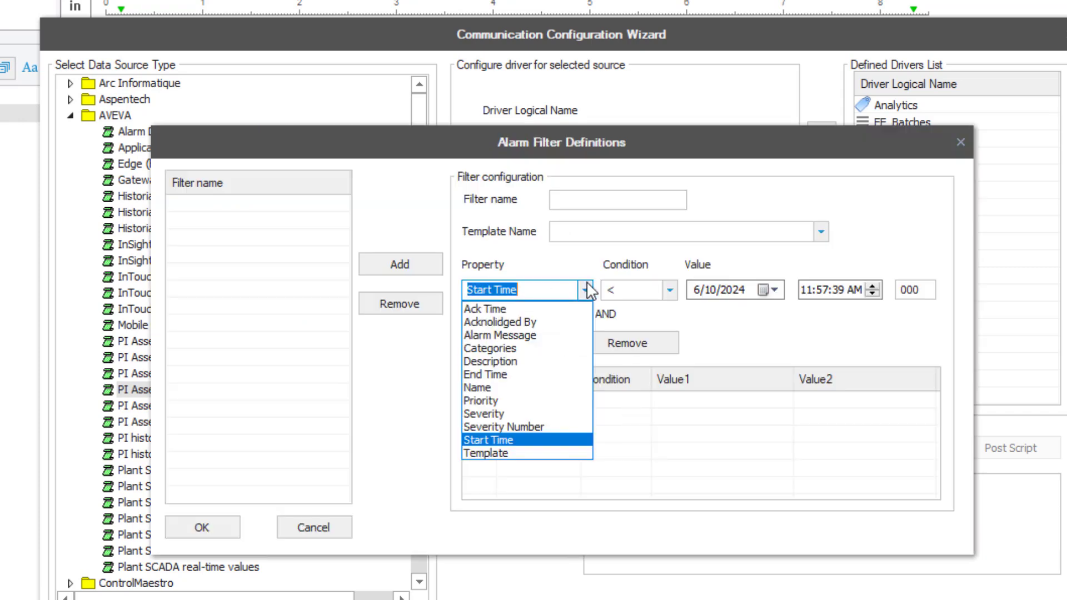
{"action": "left_click", "coordinate": [522, 410]}
{"action": "left_click", "coordinate": [589, 201]}
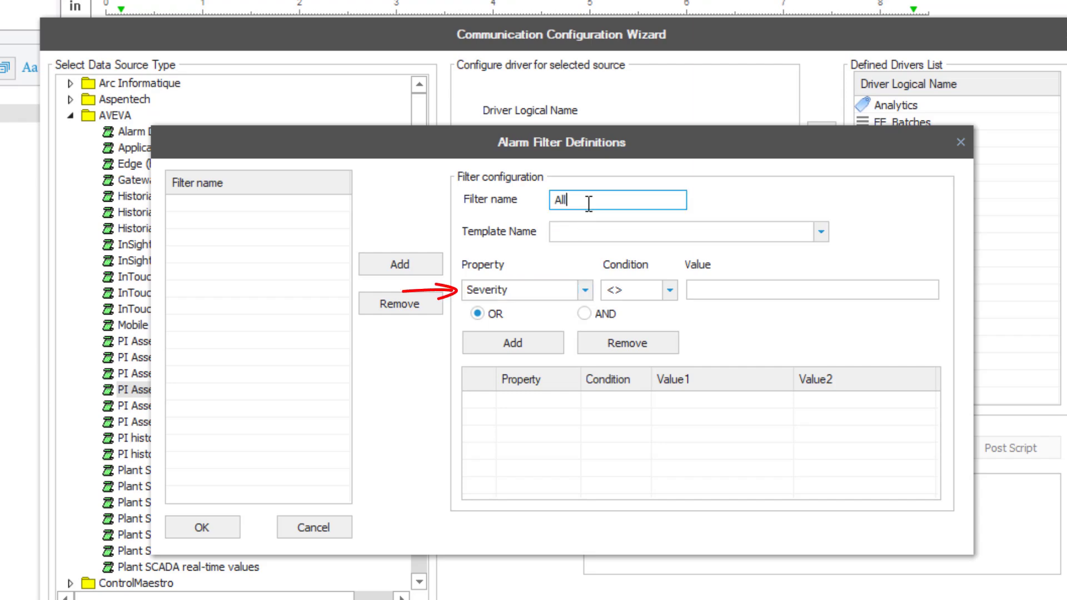
{"action": "type", "text": "All_Events"}
{"action": "left_click", "coordinate": [732, 290]}
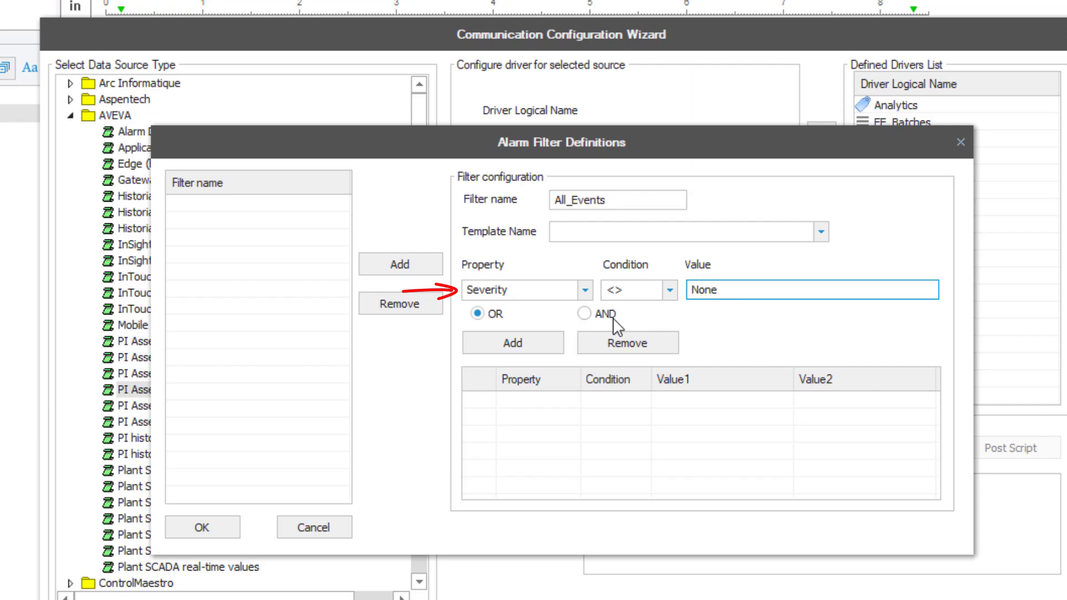
{"action": "left_click", "coordinate": [586, 312]}
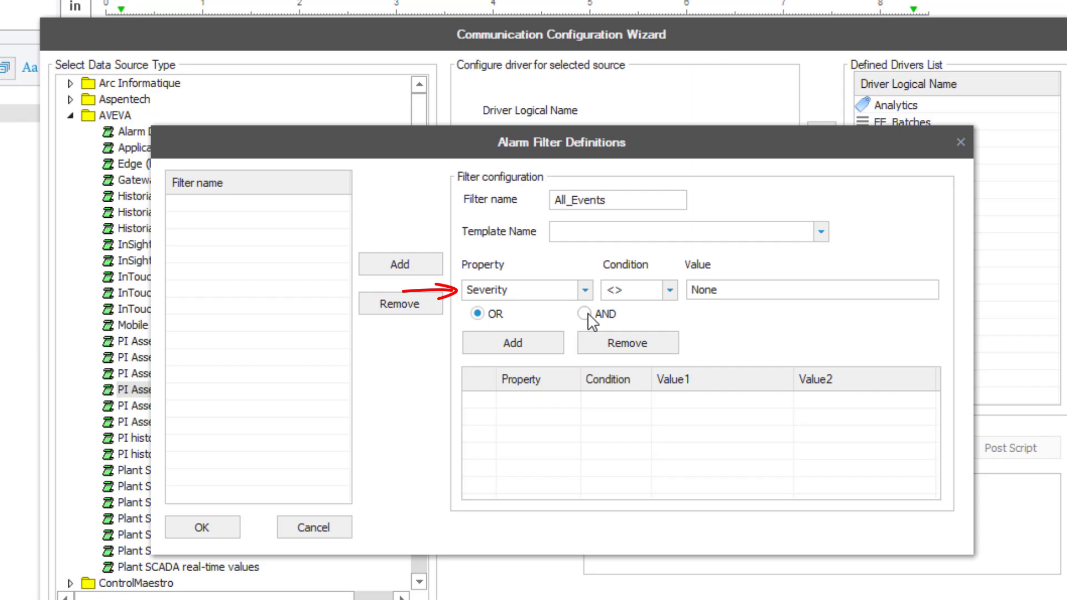
{"action": "left_click", "coordinate": [520, 344]}
Save the All_Events filter and add EF_AlarmsEvents to the defined drivers
{"action": "left_click", "coordinate": [407, 262]}
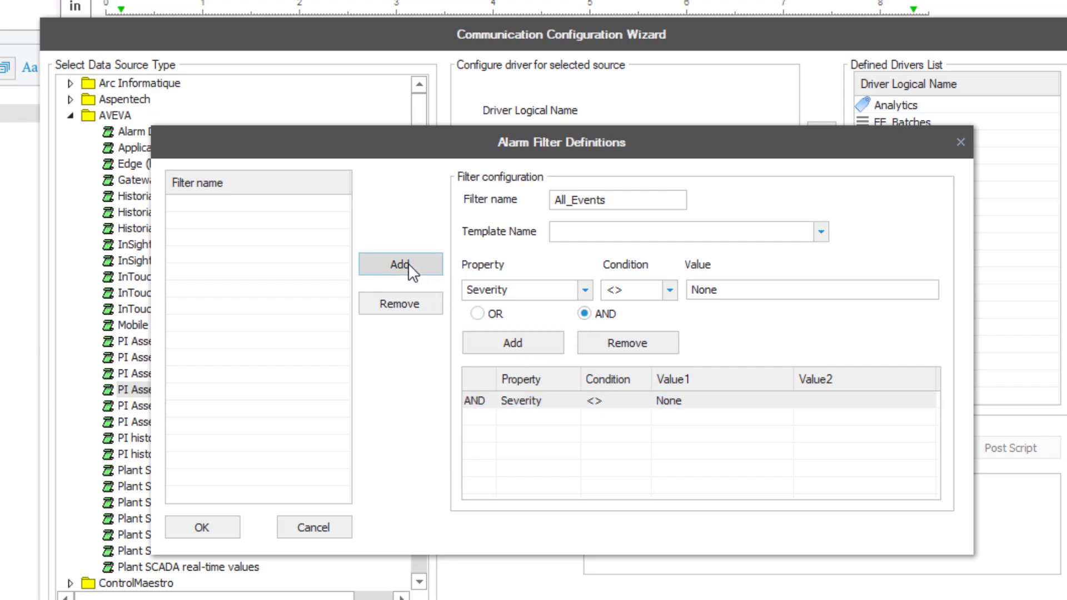
{"action": "left_click", "coordinate": [203, 528]}
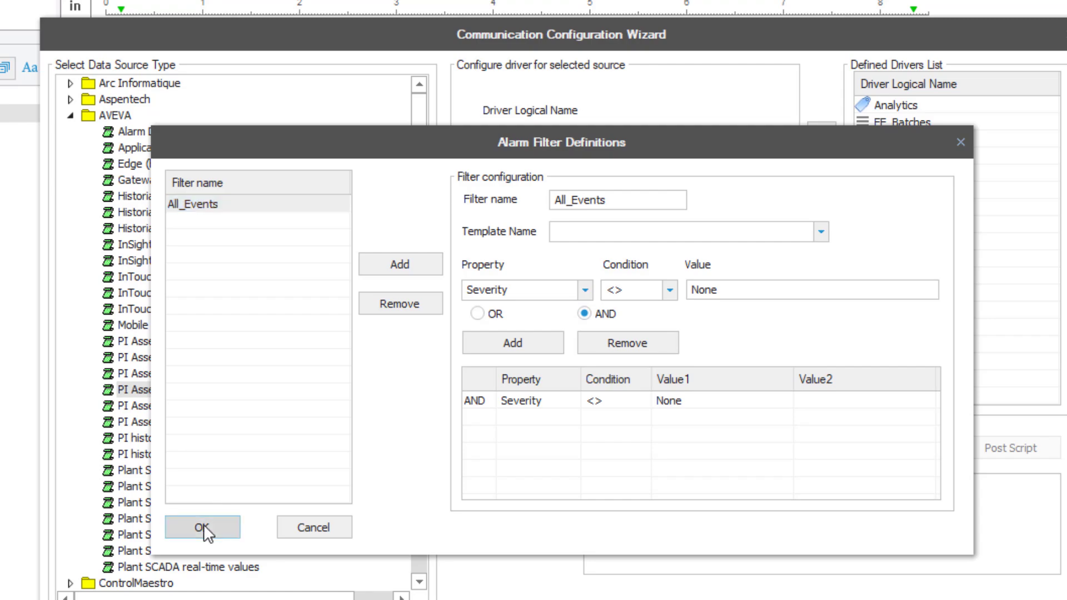
{"action": "left_click", "coordinate": [395, 489]}
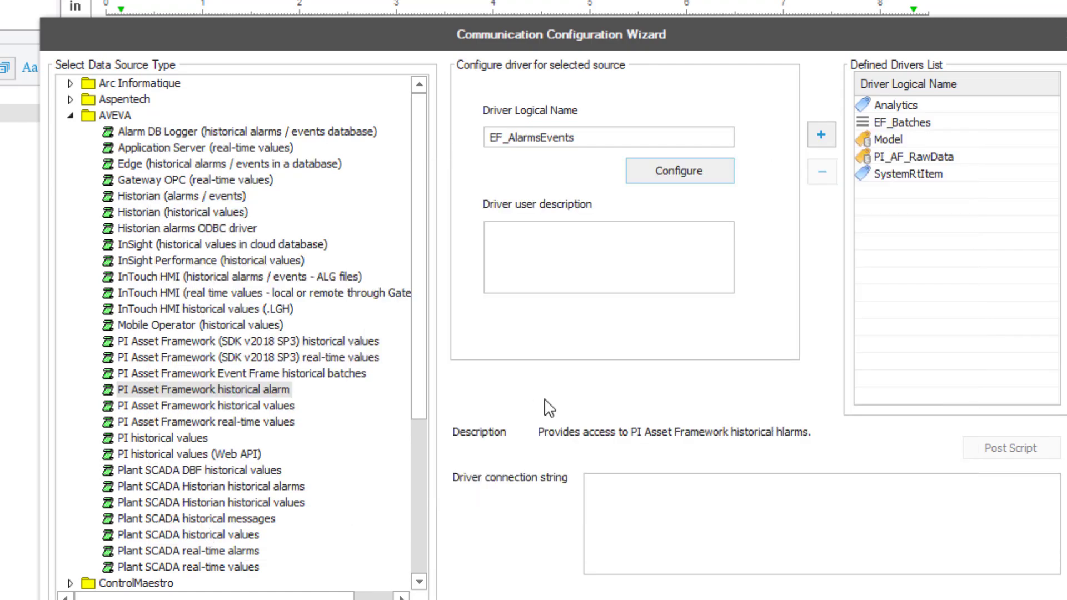
{"action": "left_click", "coordinate": [821, 135]}
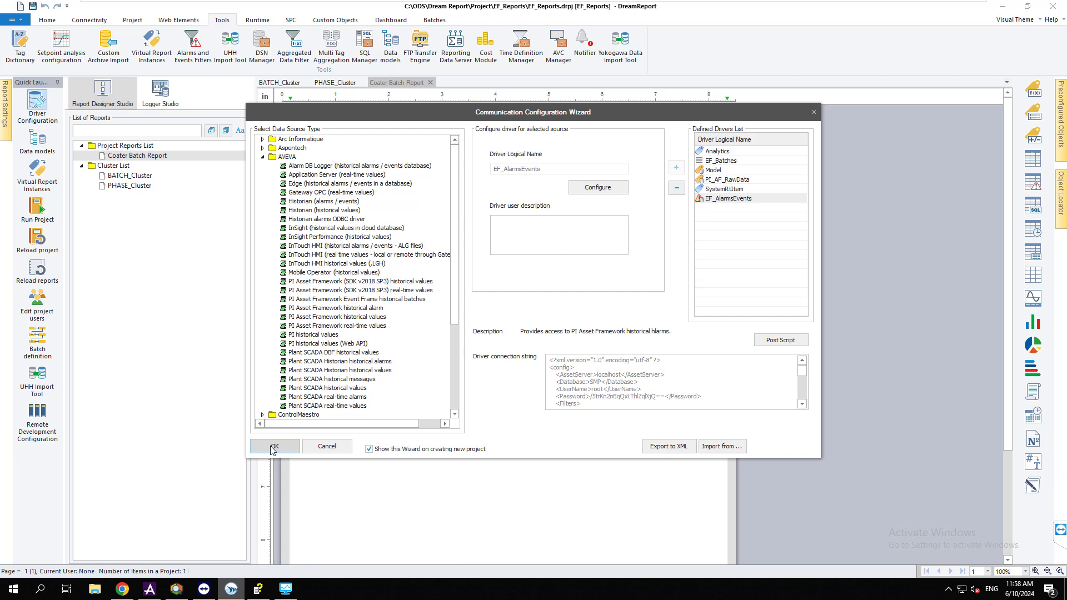
Open PHASE_Cluster for editing and draw an alarm table below its trend chart
{"action": "left_click", "coordinate": [273, 447]}
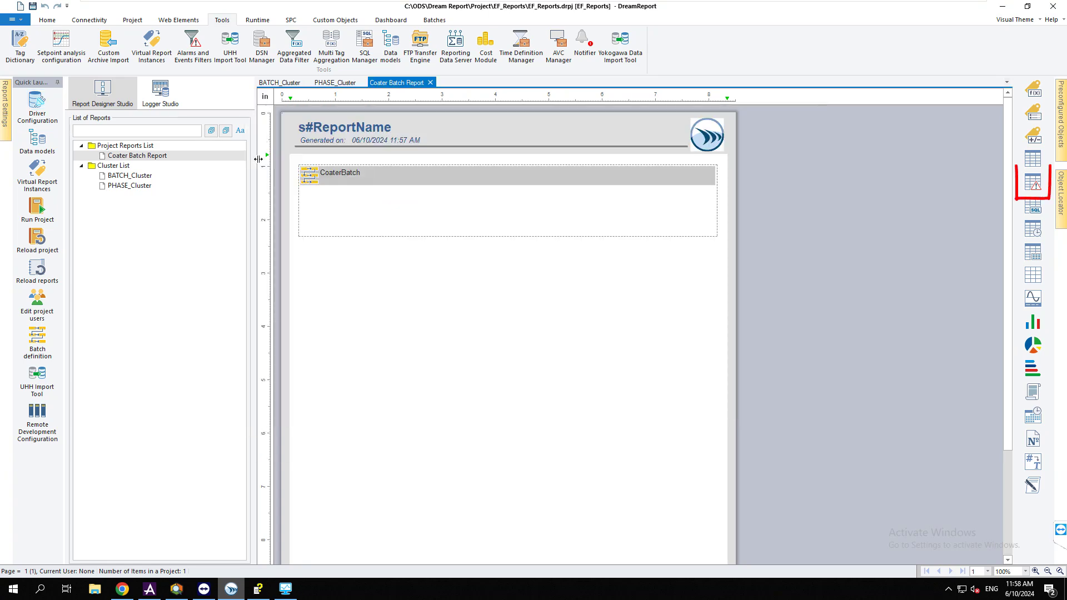
{"action": "double_click", "coordinate": [139, 188]}
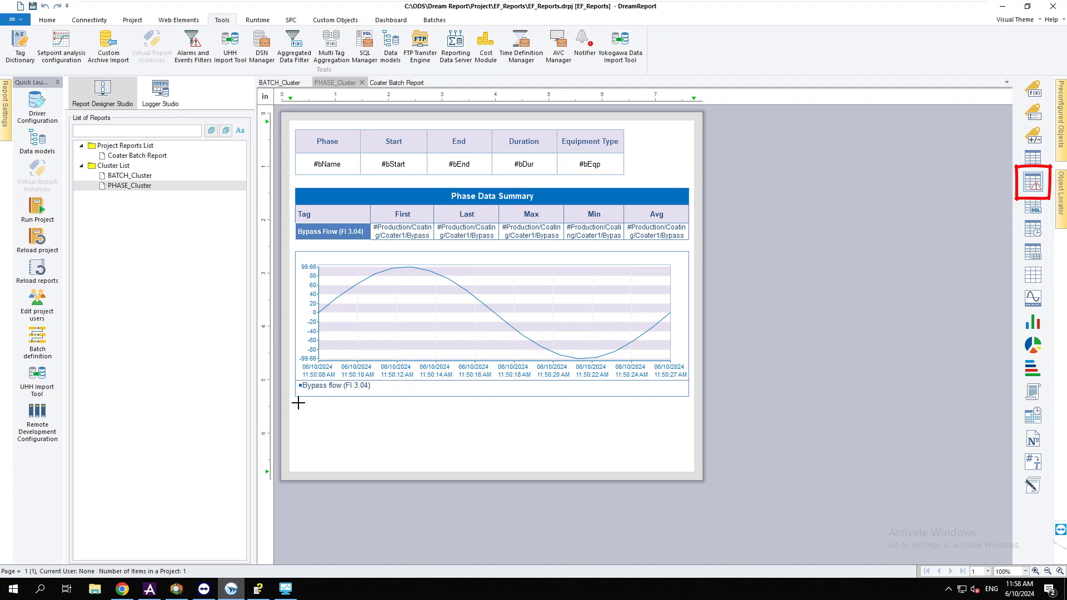
{"action": "left_click_drag", "start_coordinate": [298, 403], "coordinate": [663, 473]}
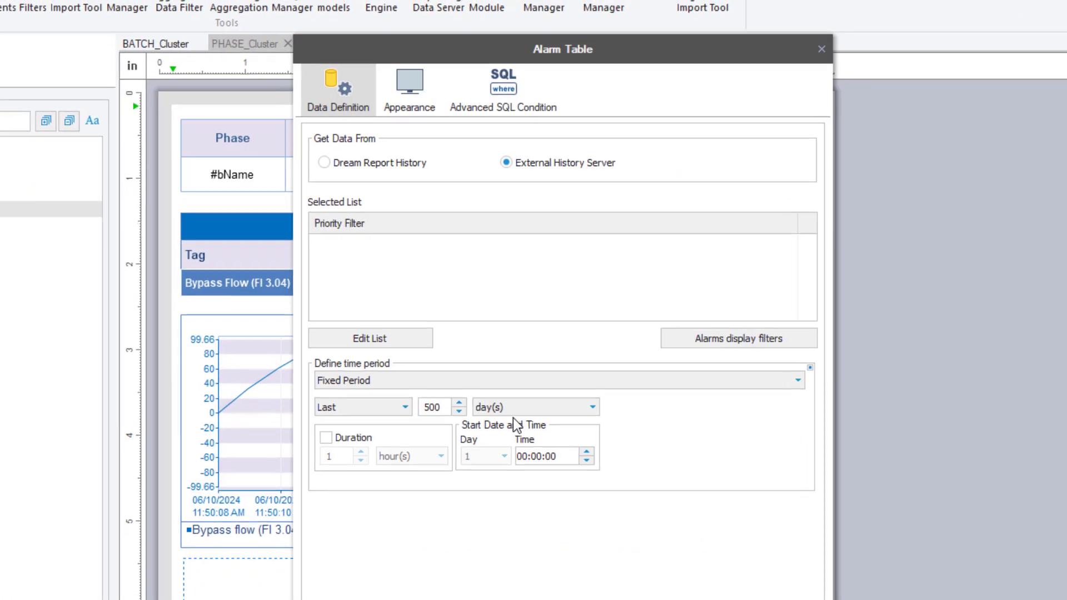
Add EF_AlarmsEvents' All_Events custom filter and apply it to the alarm table
{"action": "left_click", "coordinate": [389, 340]}
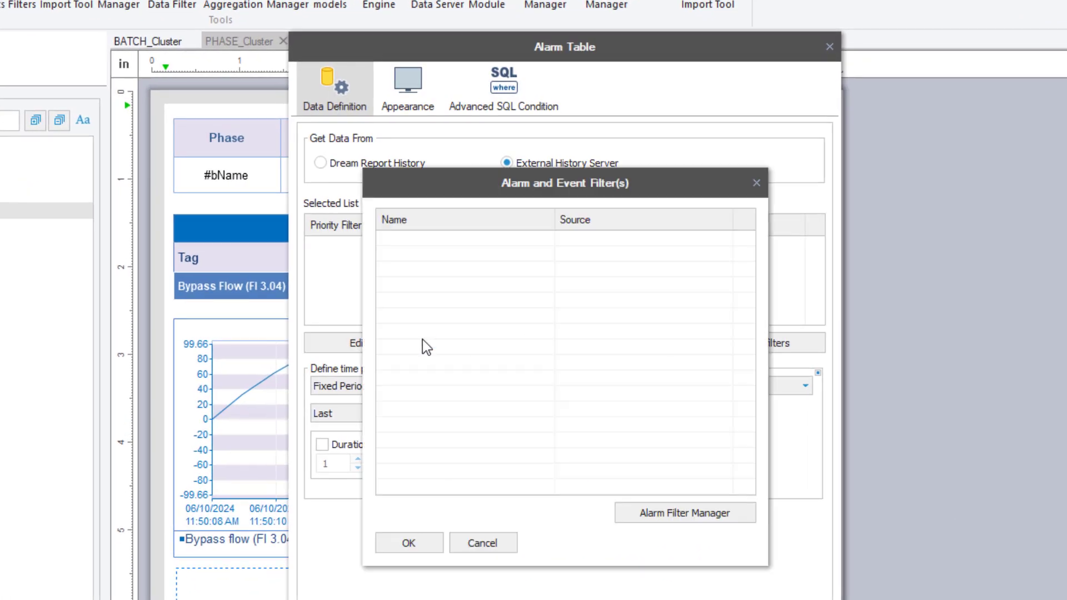
{"action": "left_click", "coordinate": [697, 515]}
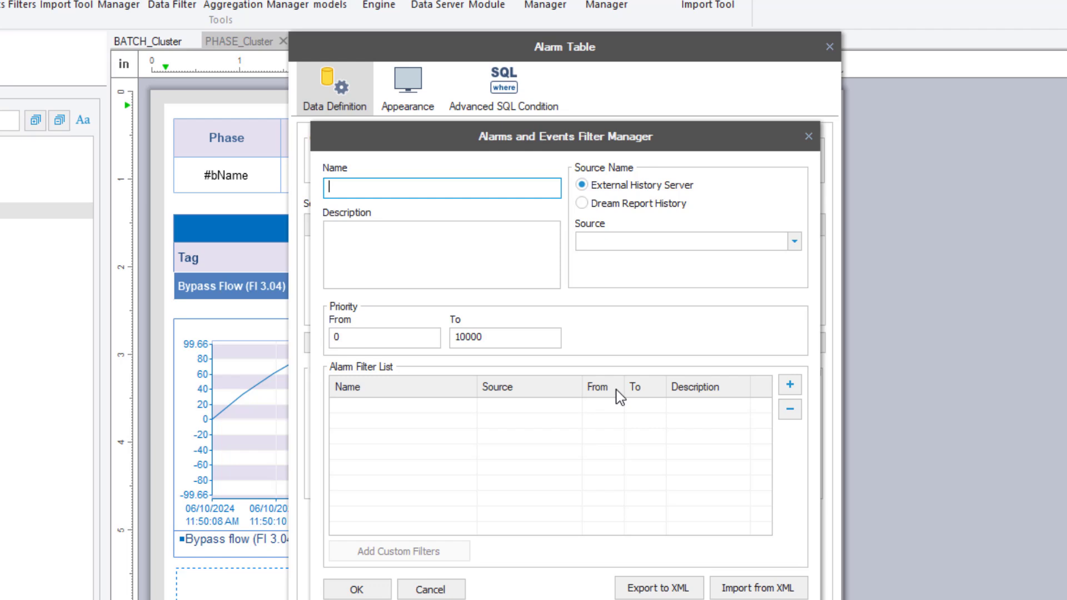
{"action": "left_click", "coordinate": [794, 241]}
{"action": "left_click", "coordinate": [695, 259]}
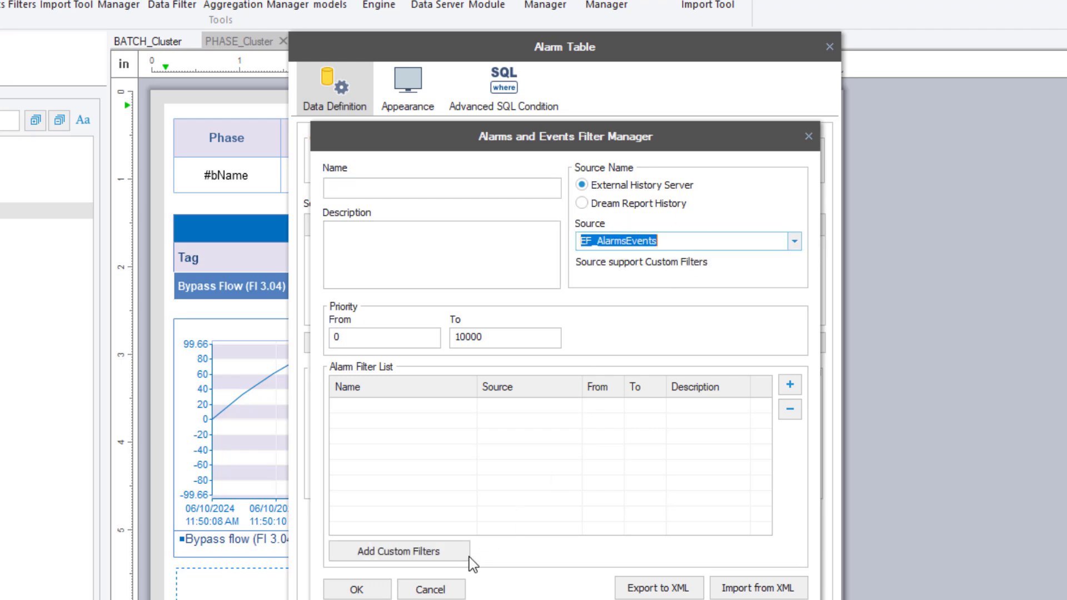
{"action": "left_click", "coordinate": [439, 553]}
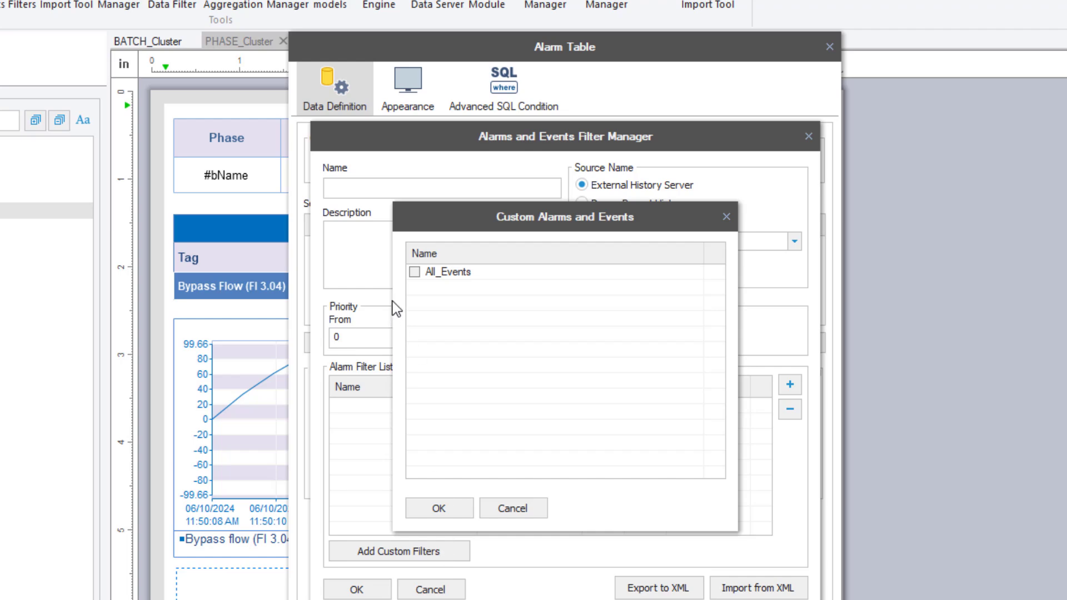
{"action": "left_click", "coordinate": [415, 271]}
{"action": "left_click", "coordinate": [438, 508]}
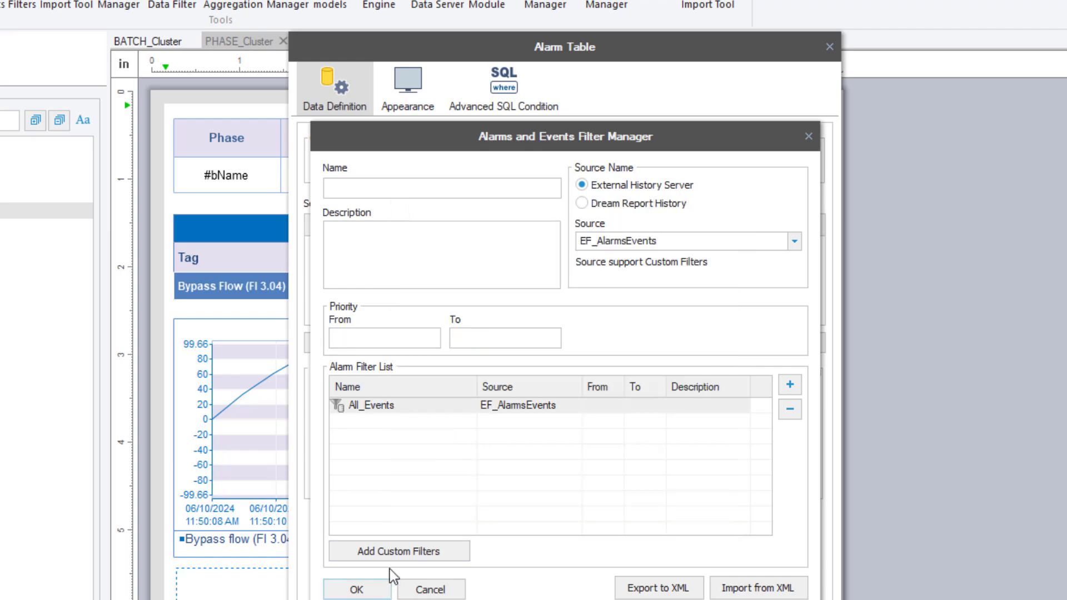
{"action": "left_click", "coordinate": [369, 592]}
{"action": "left_click", "coordinate": [384, 238]}
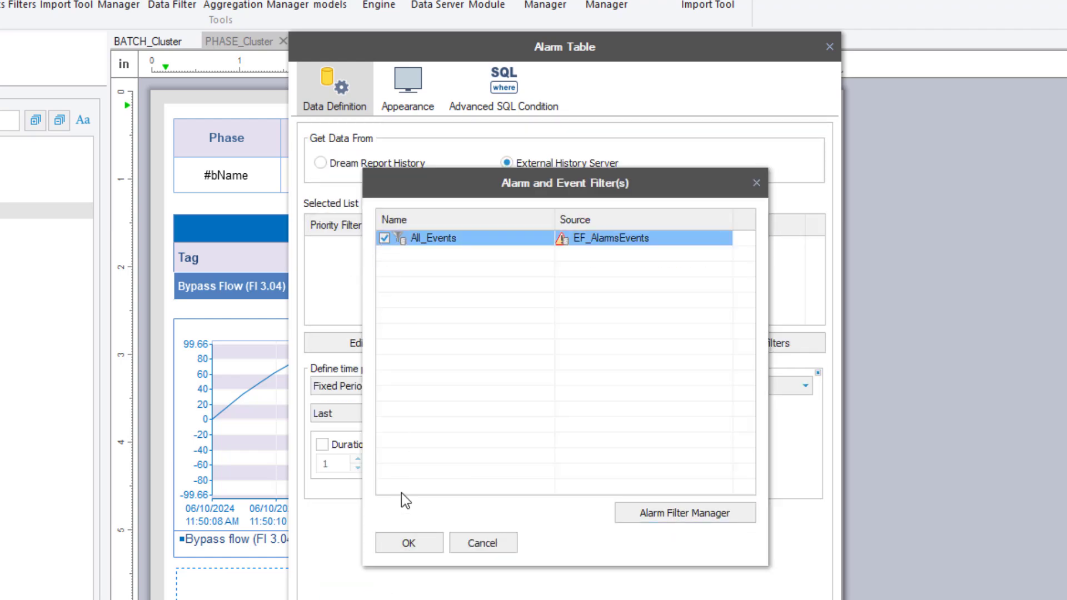
{"action": "left_click", "coordinate": [409, 542]}
Show the table title 'Phase Events', then save and reload the project's reports
{"action": "left_click", "coordinate": [407, 89]}
{"action": "left_click", "coordinate": [364, 138]}
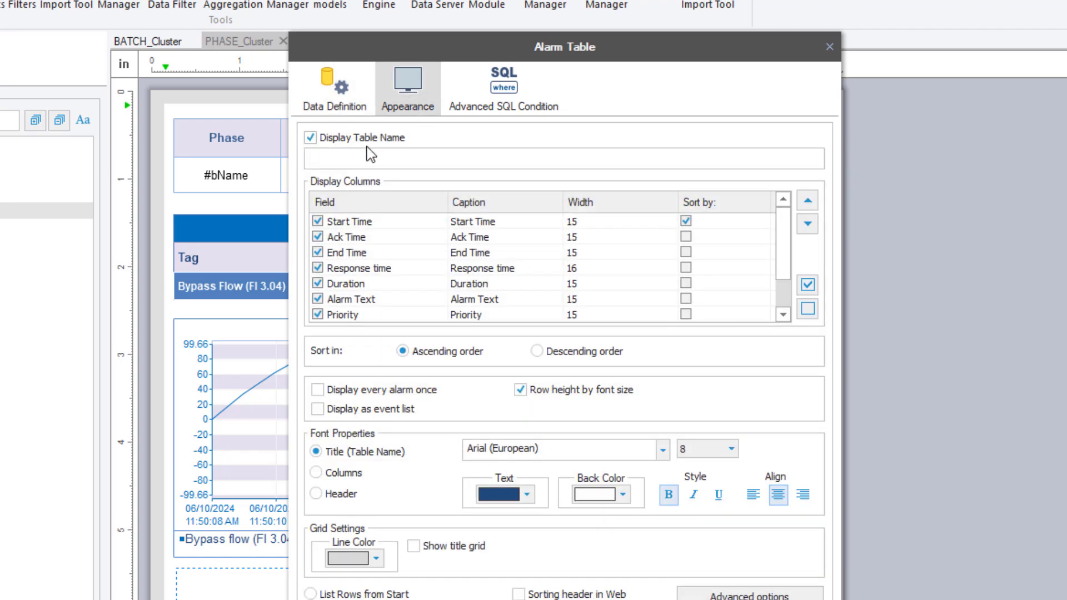
{"action": "left_click", "coordinate": [369, 157]}
{"action": "type", "text": "Phase Events"}
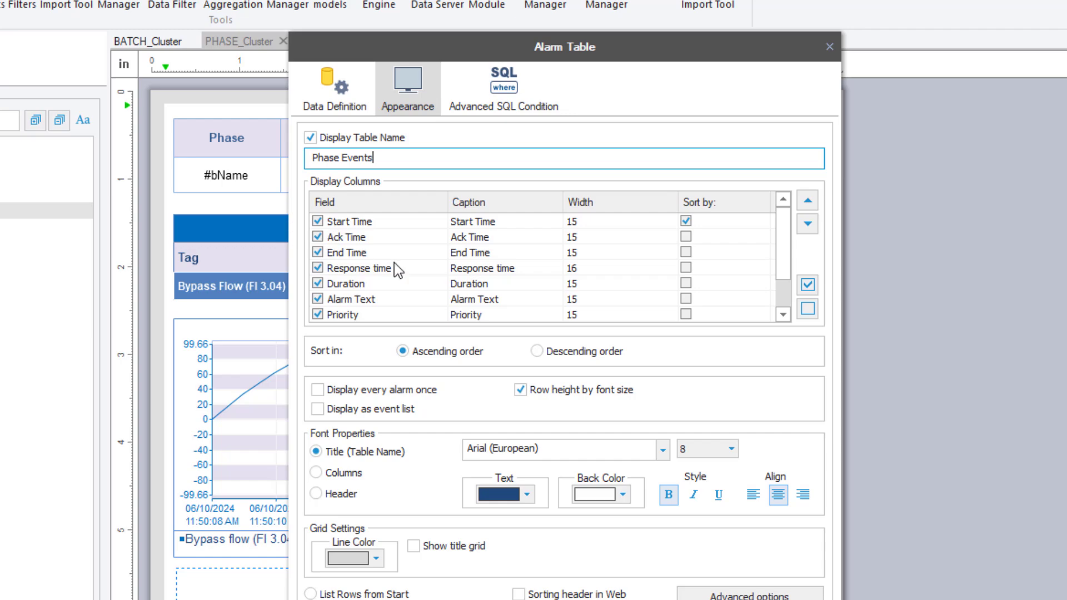
{"action": "key", "text": "Tab"}
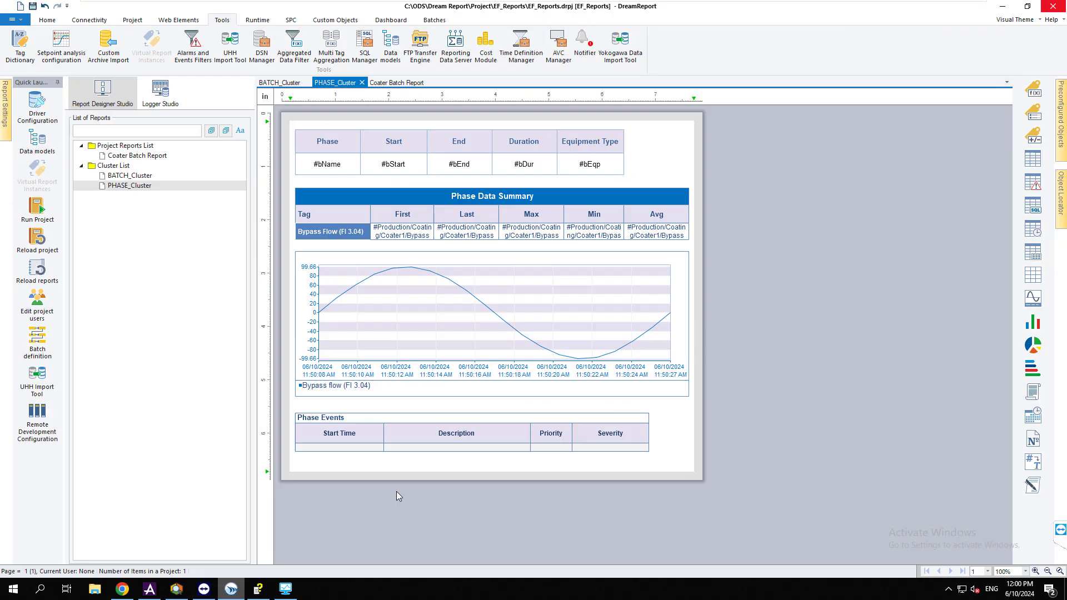
{"action": "left_click", "coordinate": [38, 269]}
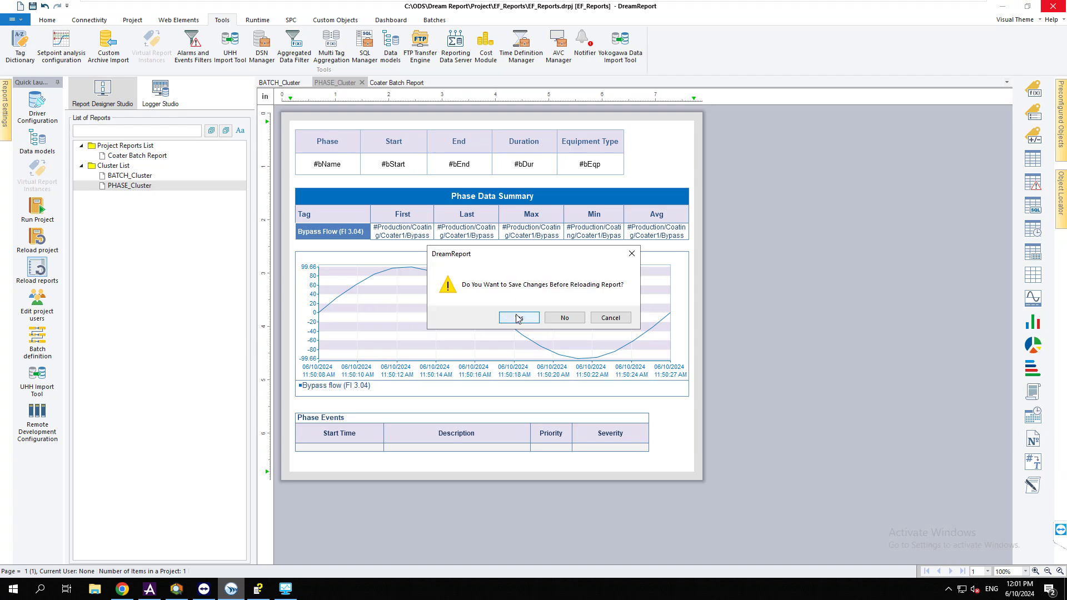
{"action": "left_click", "coordinate": [518, 317]}
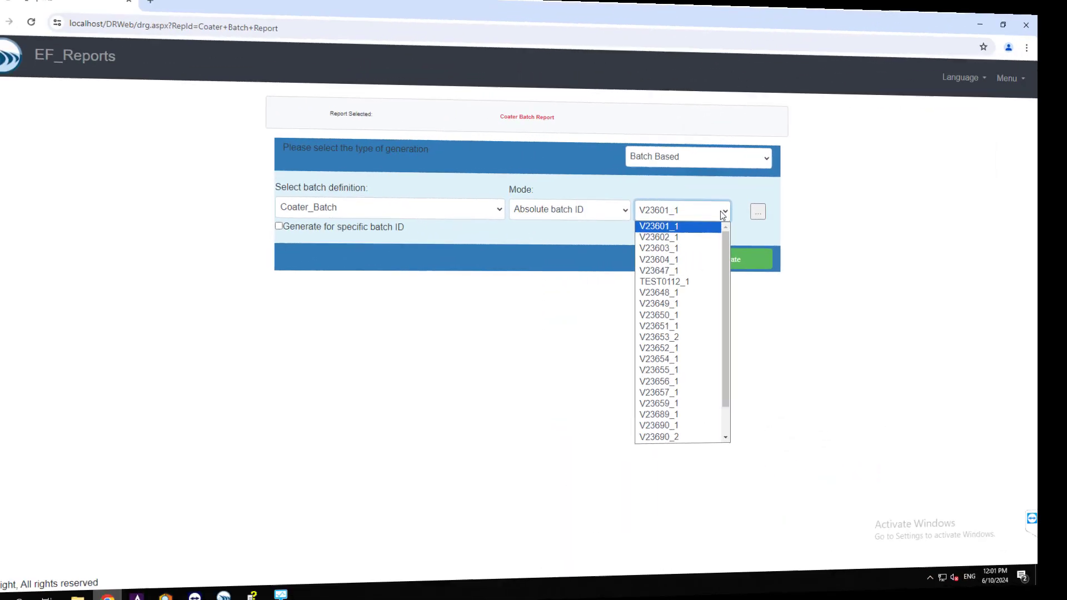
Generate the report for batch V23689_1 and scroll the PDF to the Phase Events table
{"action": "left_click", "coordinate": [693, 416]}
{"action": "left_click", "coordinate": [738, 261]}
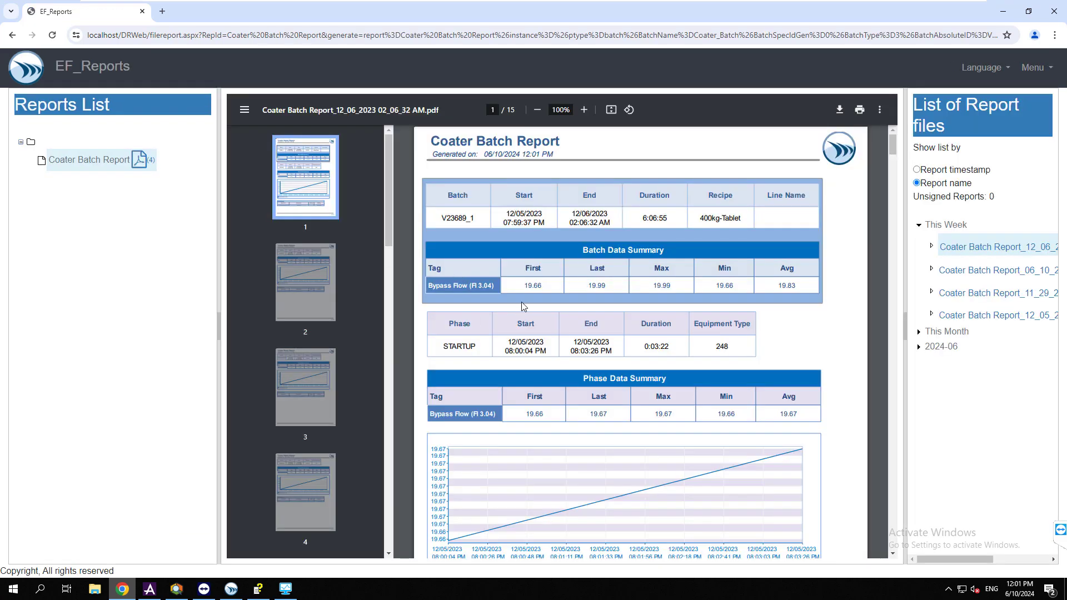
{"action": "scroll", "coordinate": [521, 305], "scroll_direction": "down", "scroll_amount": 5}
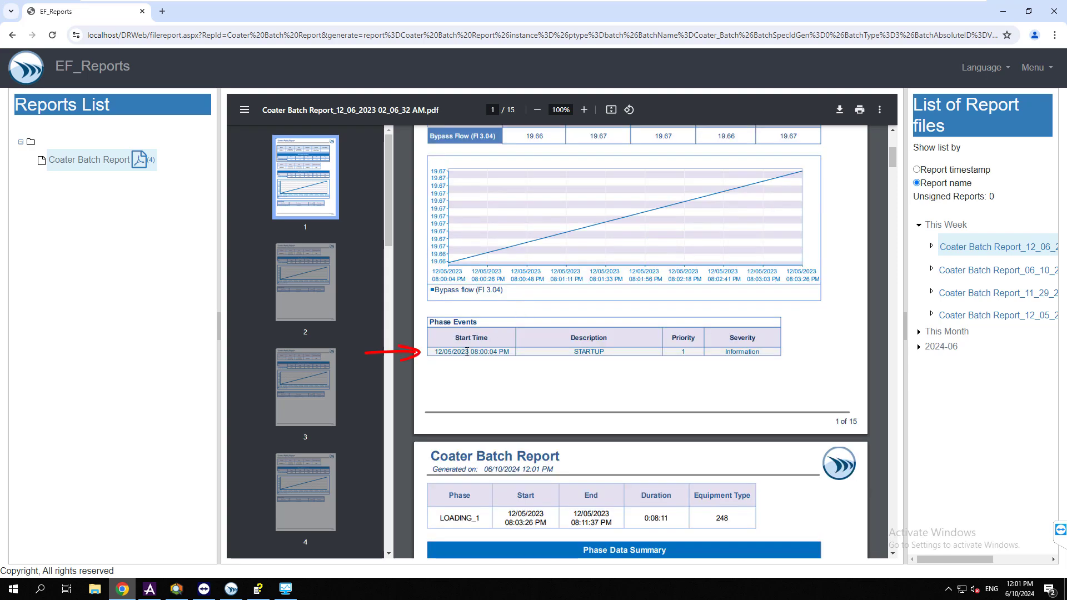